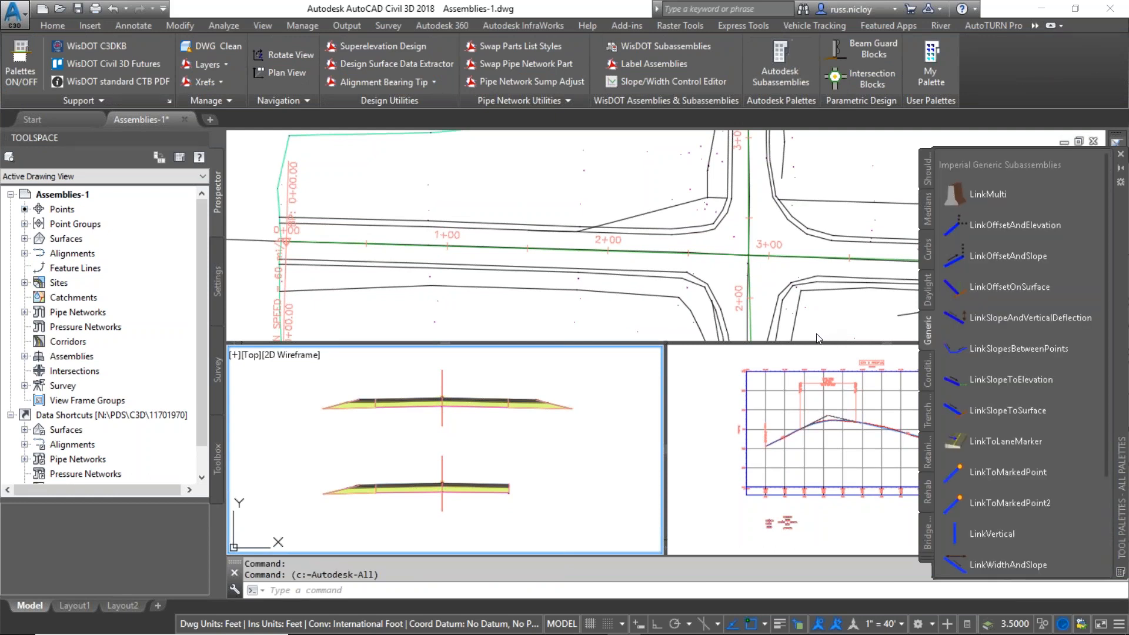
Step: Attach a ShoulderExtendAll subassembly from the imperial shoulders set to the top outer marker of the lower assembly's right lane
left_click(928, 565)
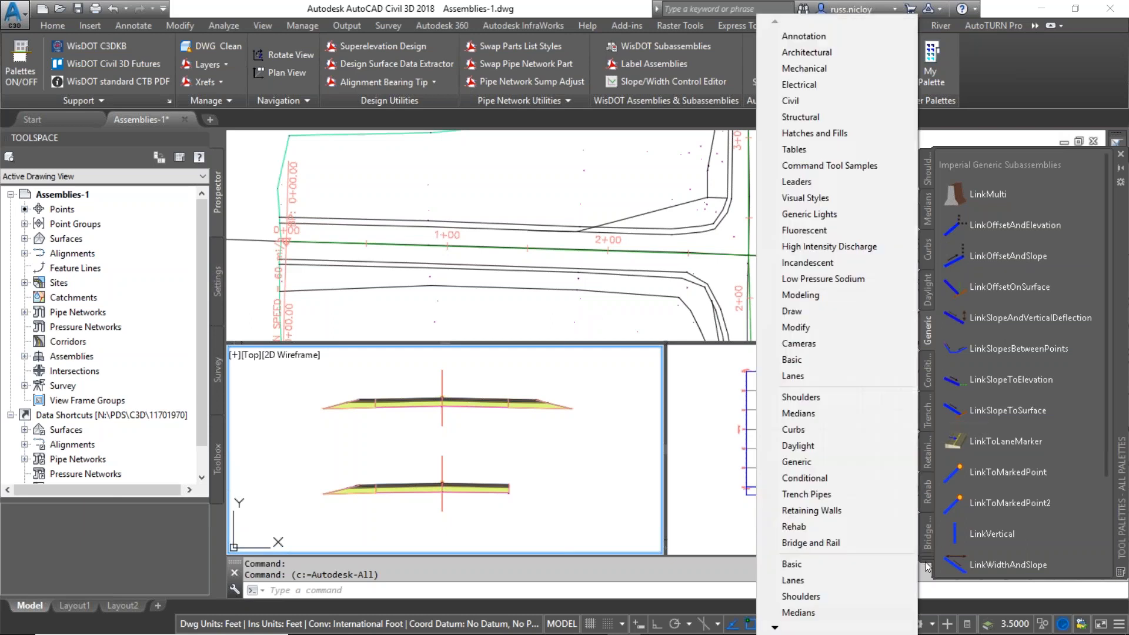
left_click(810, 341)
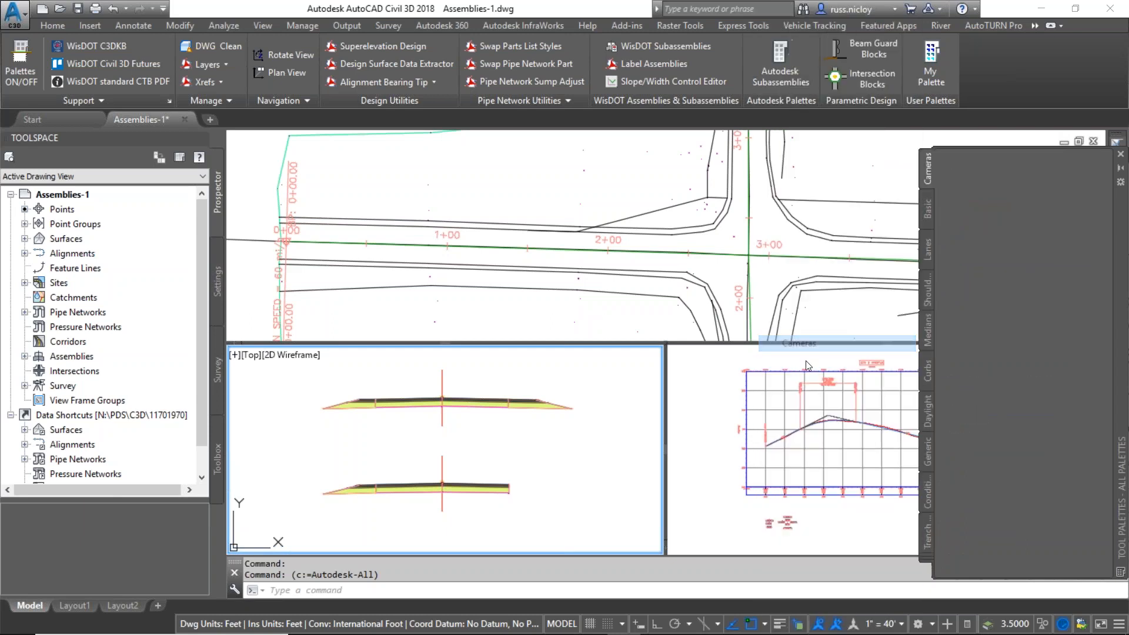
left_click(927, 254)
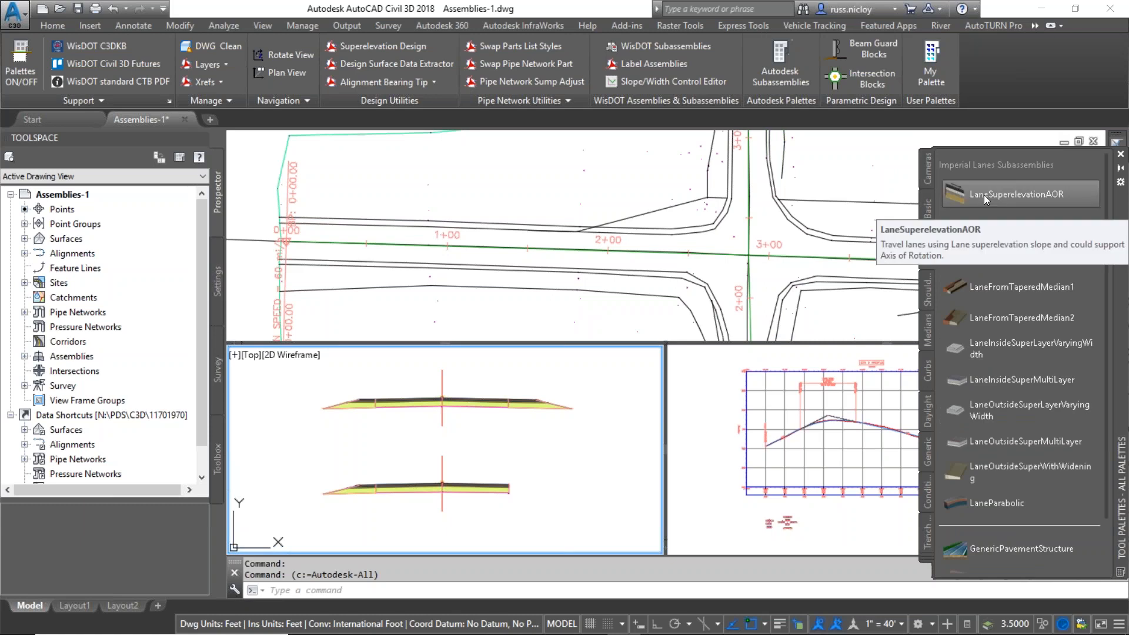
left_click(928, 287)
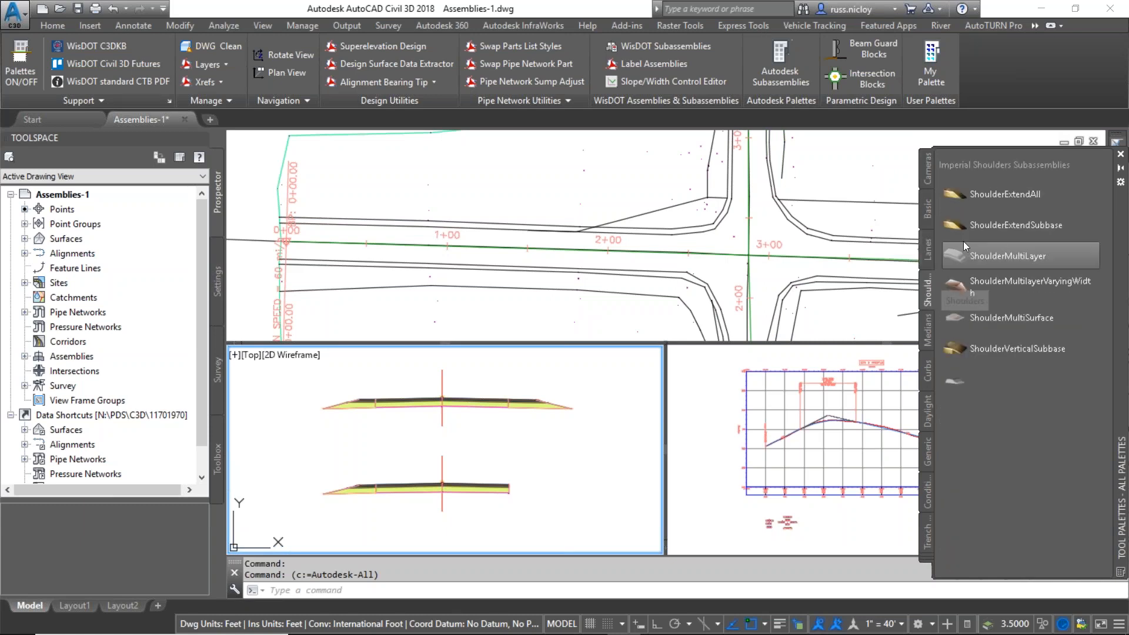
left_click(1003, 194)
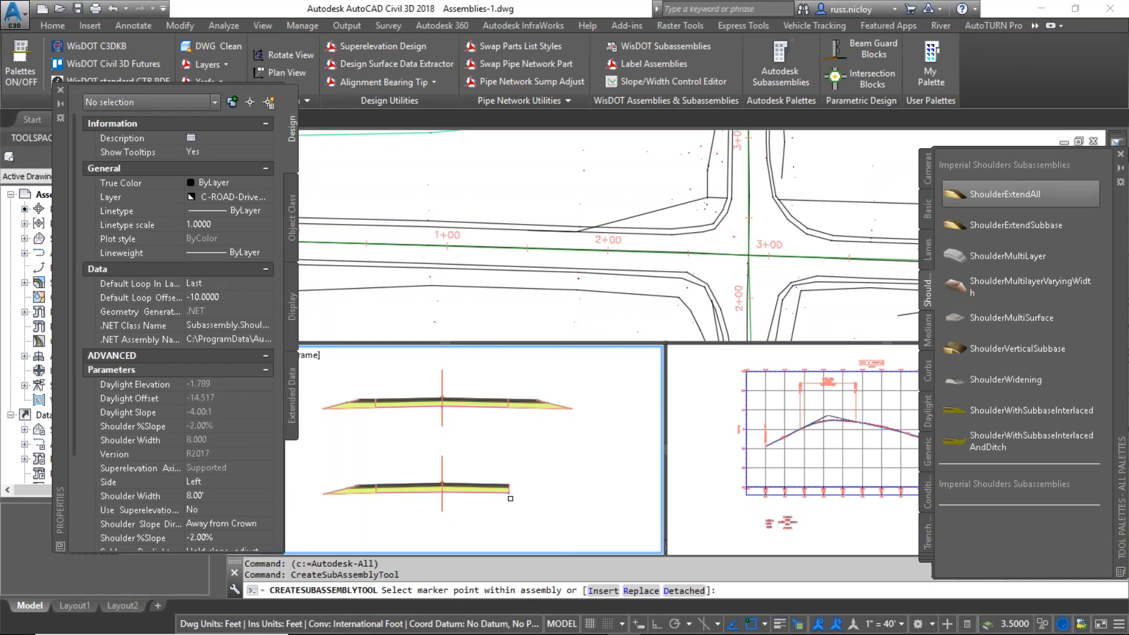
scroll(511, 499, "up", 8)
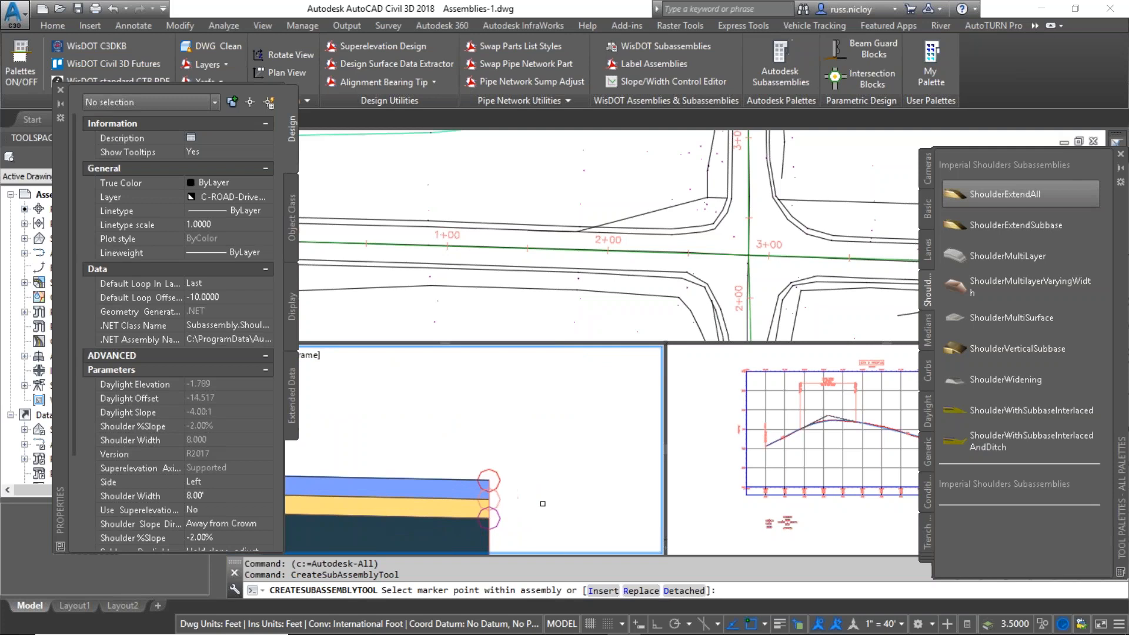
scroll(541, 458, "up", 4)
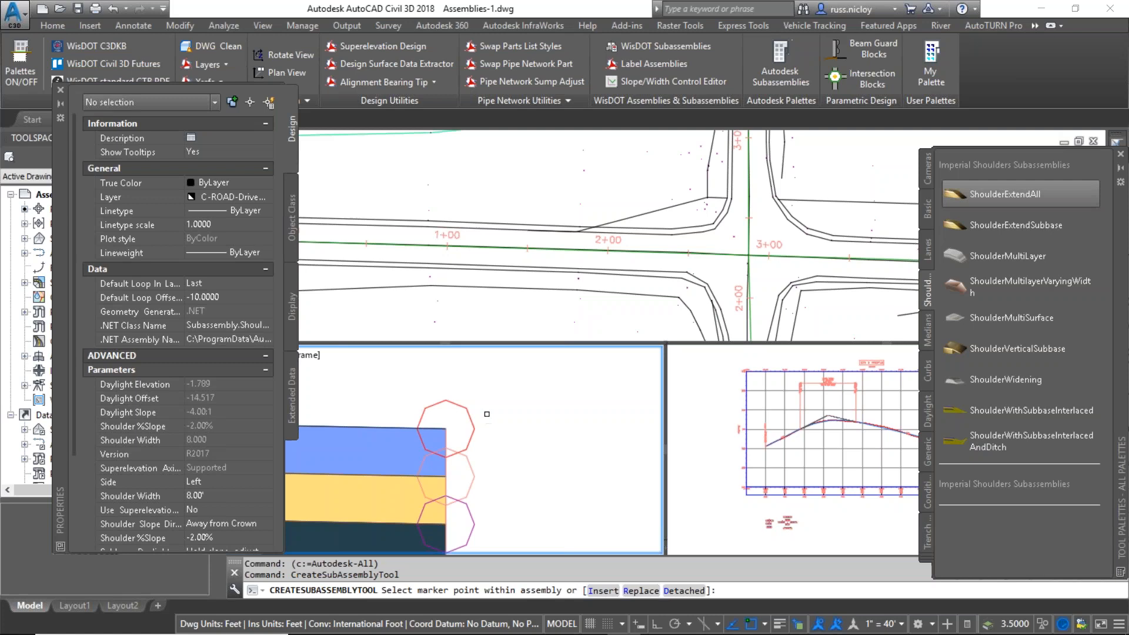
left_click(466, 410)
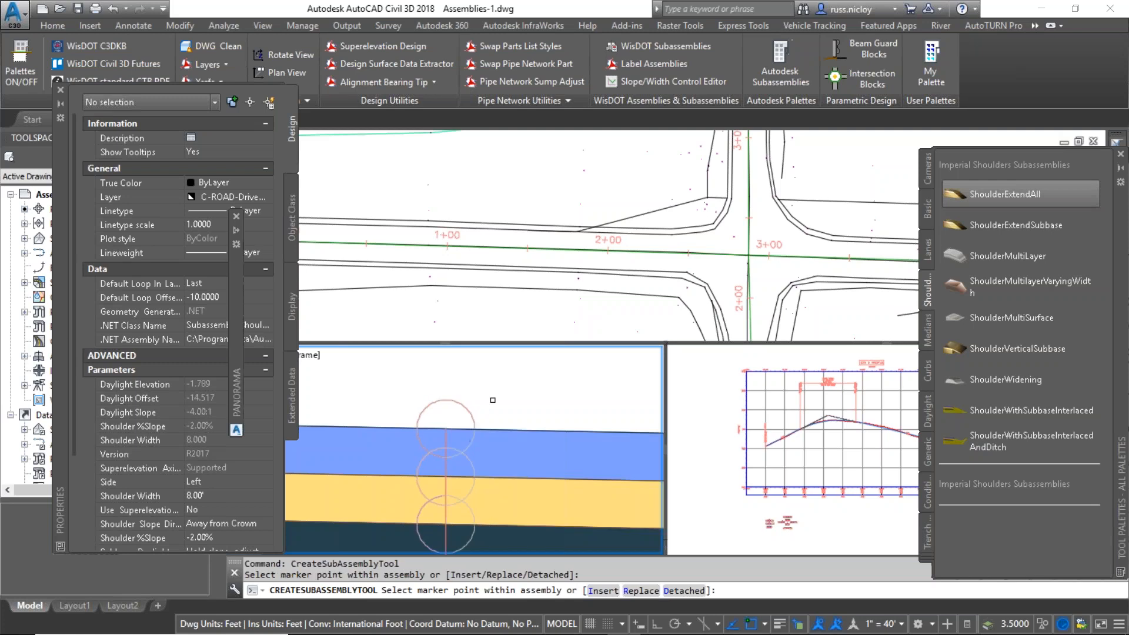
scroll(501, 391, "down", 8)
mouse_move(536, 367)
middle_mouse_down()
mouse_move(516, 400)
mouse_move(521, 459)
middle_mouse_up()
right_click(516, 400)
left_click(550, 404)
scroll(521, 459, "down", 5)
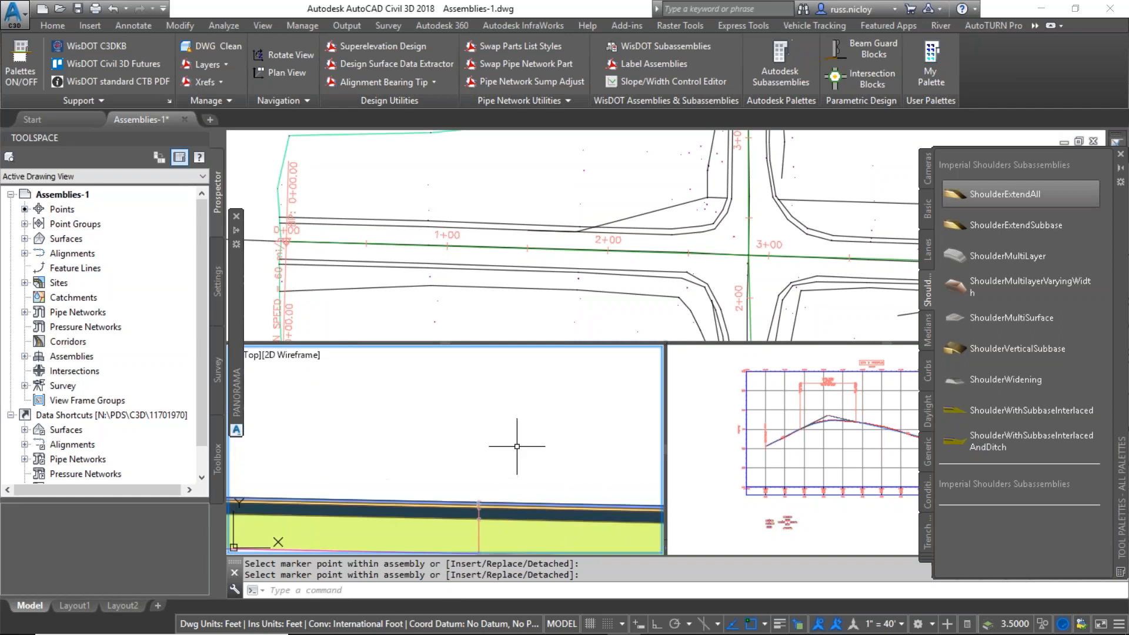
Step: Examine the construction structure of the upper assembly, CopyExample, to check which subassembly groups are attached to its baseline
middle_click_drag(497, 405, 497, 455)
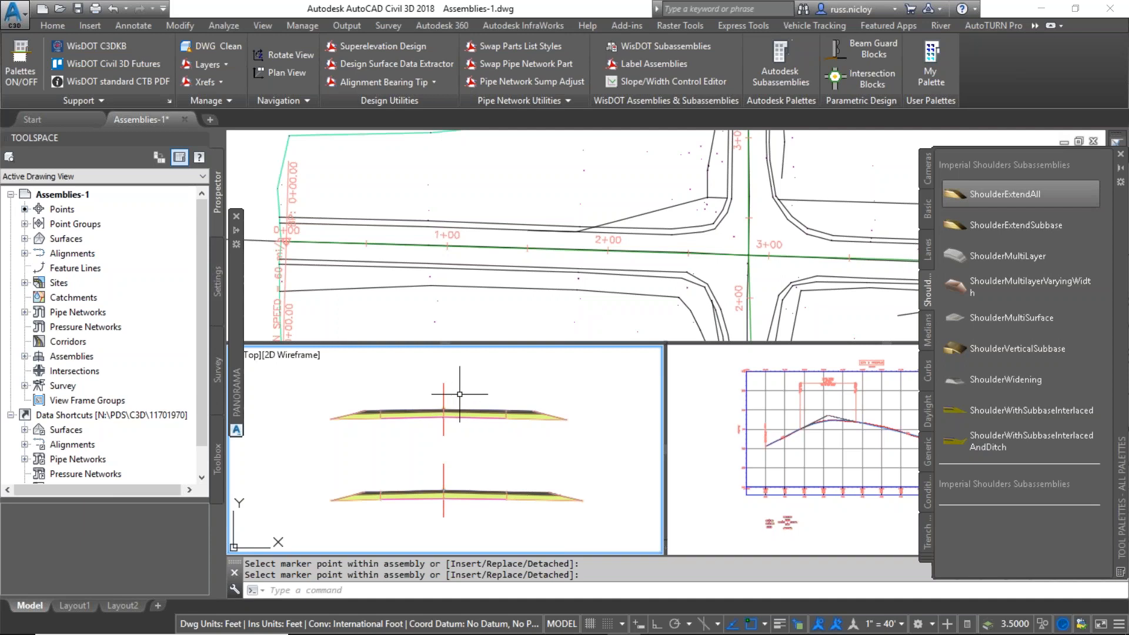
scroll(463, 405, "up", 6)
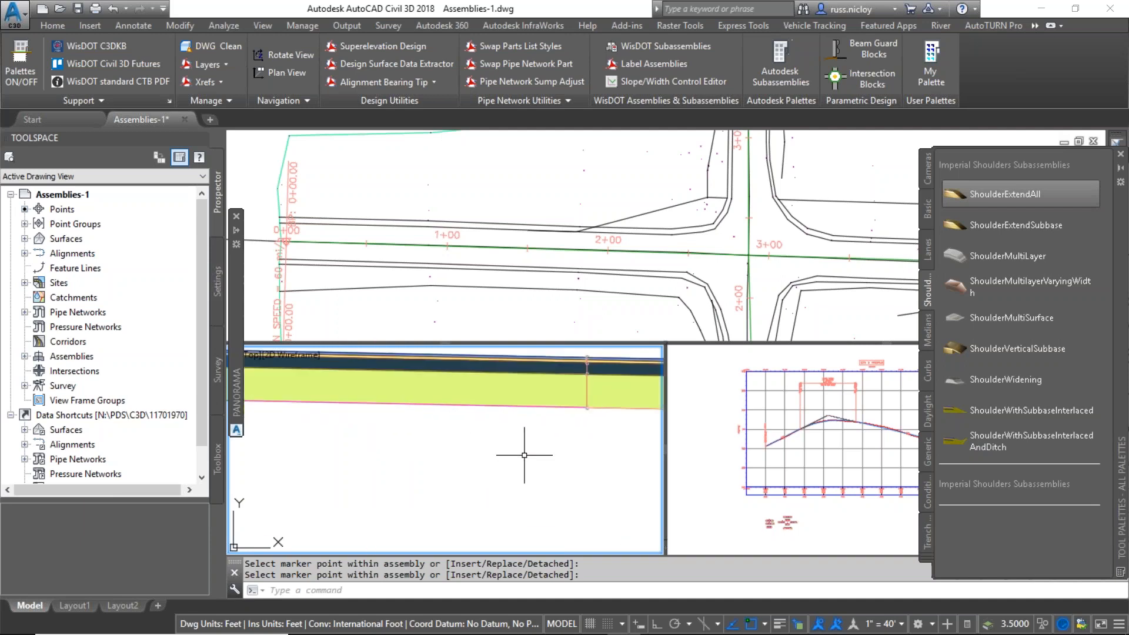
mouse_move(396, 491)
middle_mouse_down()
mouse_move(714, 490)
mouse_move(337, 482)
middle_mouse_up()
scroll(353, 472, "down", 4)
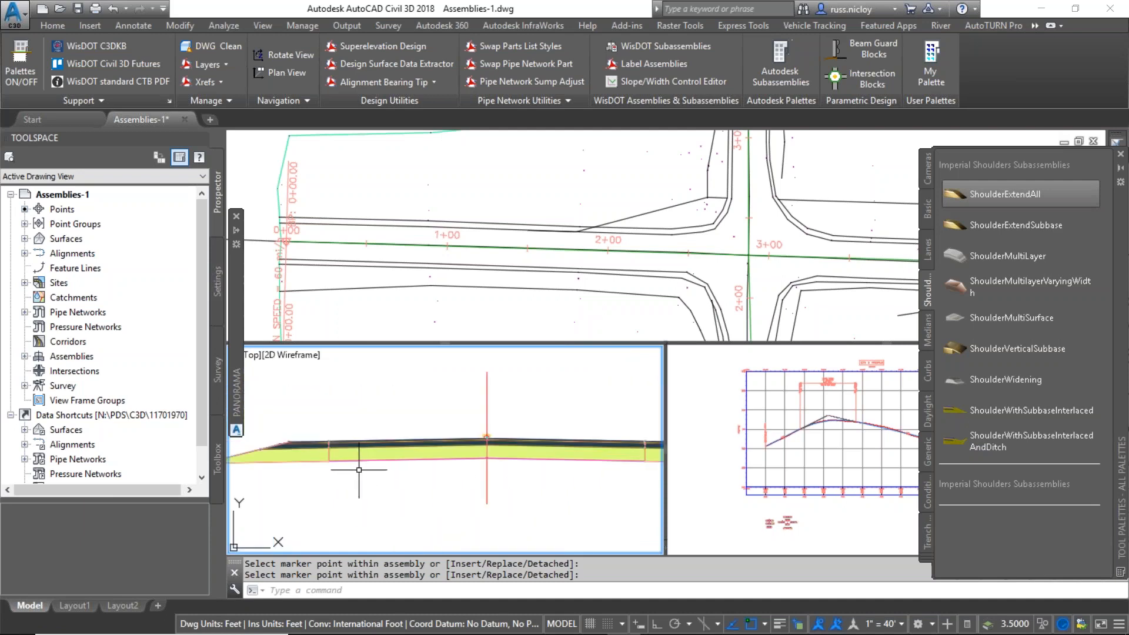
middle_click_drag(414, 497, 395, 498)
scroll(395, 498, "down", 2)
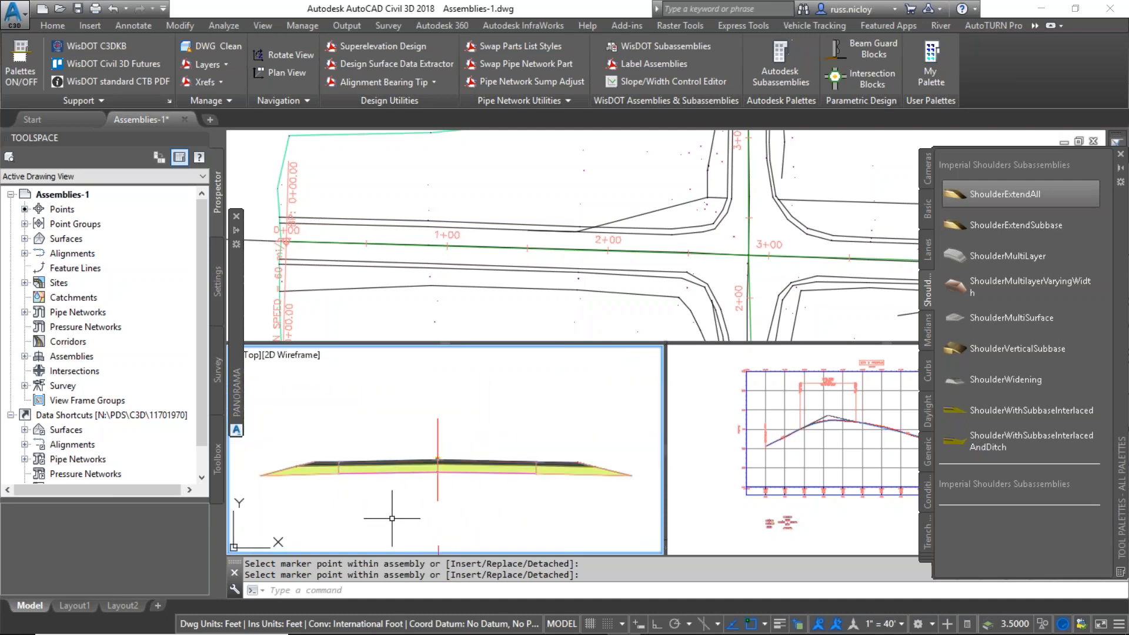
key("Escape")
left_click(431, 421)
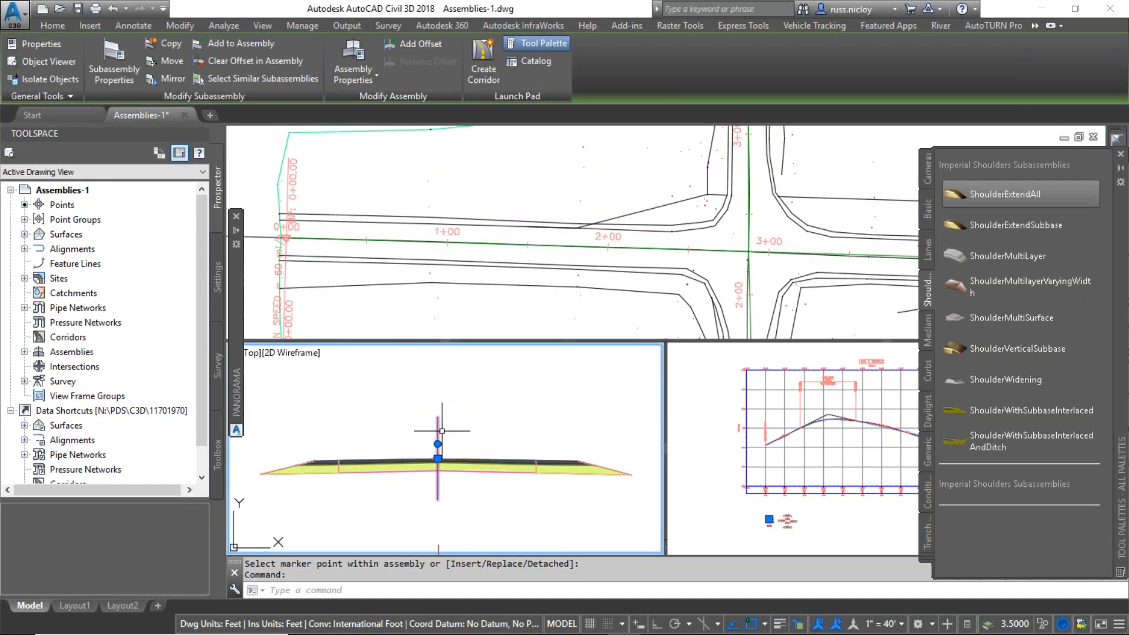
left_click(361, 68)
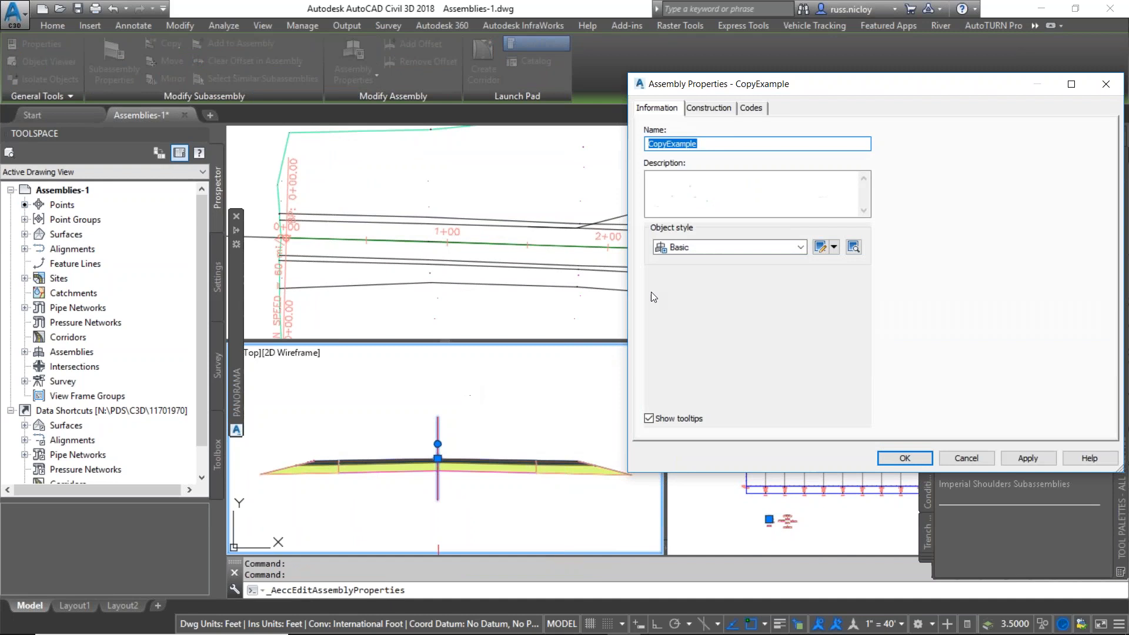
left_click(709, 108)
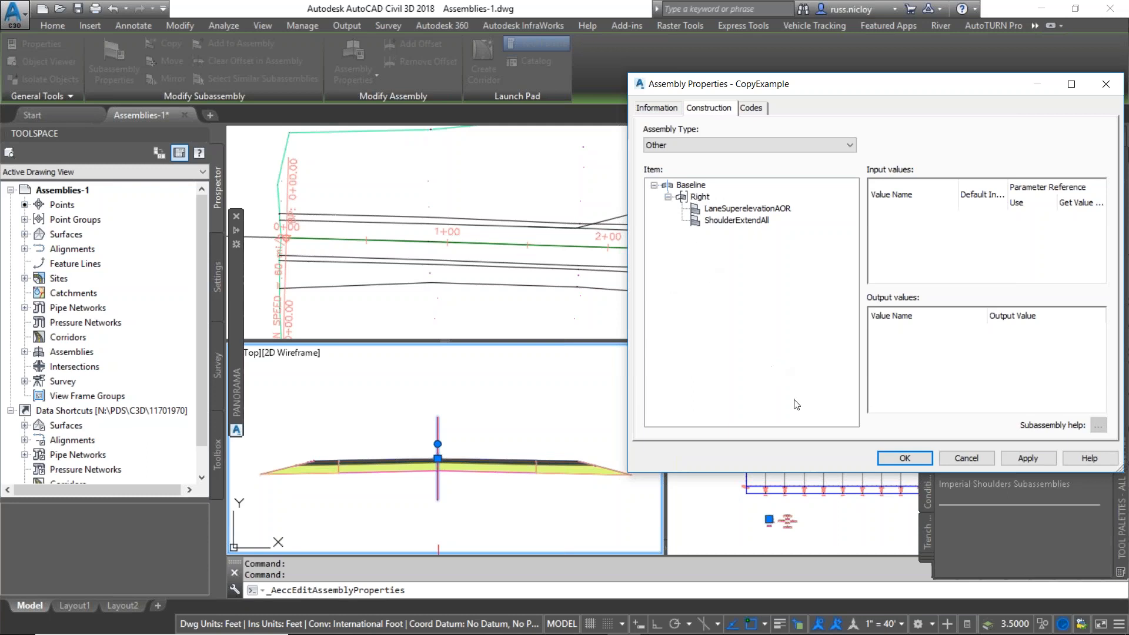
left_click(964, 458)
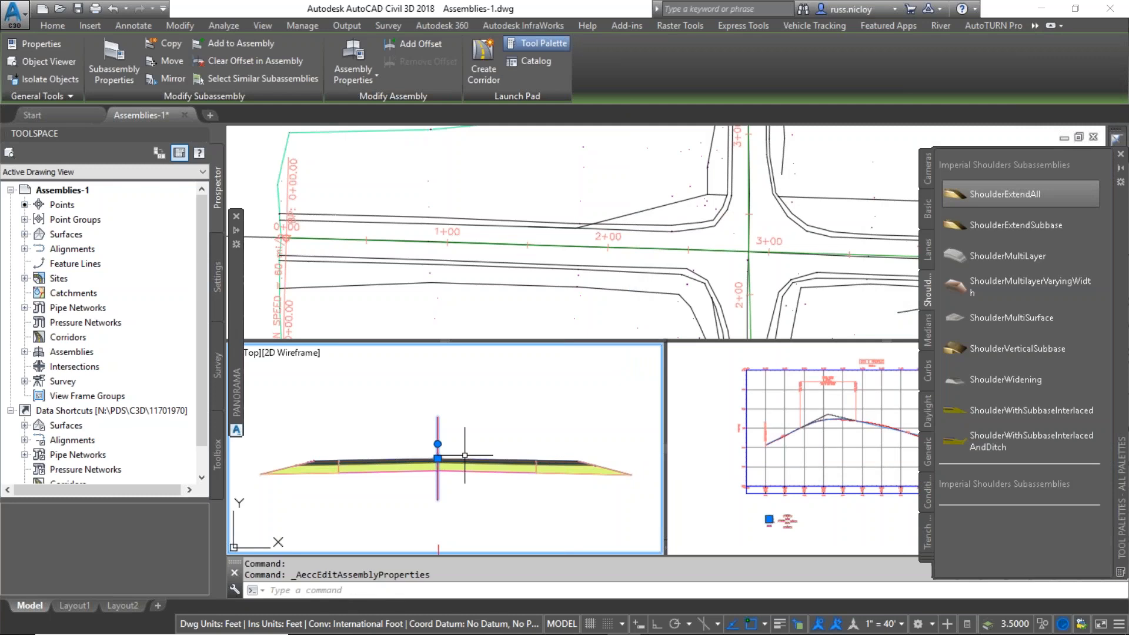
key("Escape")
Step: Inspect the left lane and left shoulder of the CopyExample assembly as separate objects
middle_click_drag(363, 459, 399, 445)
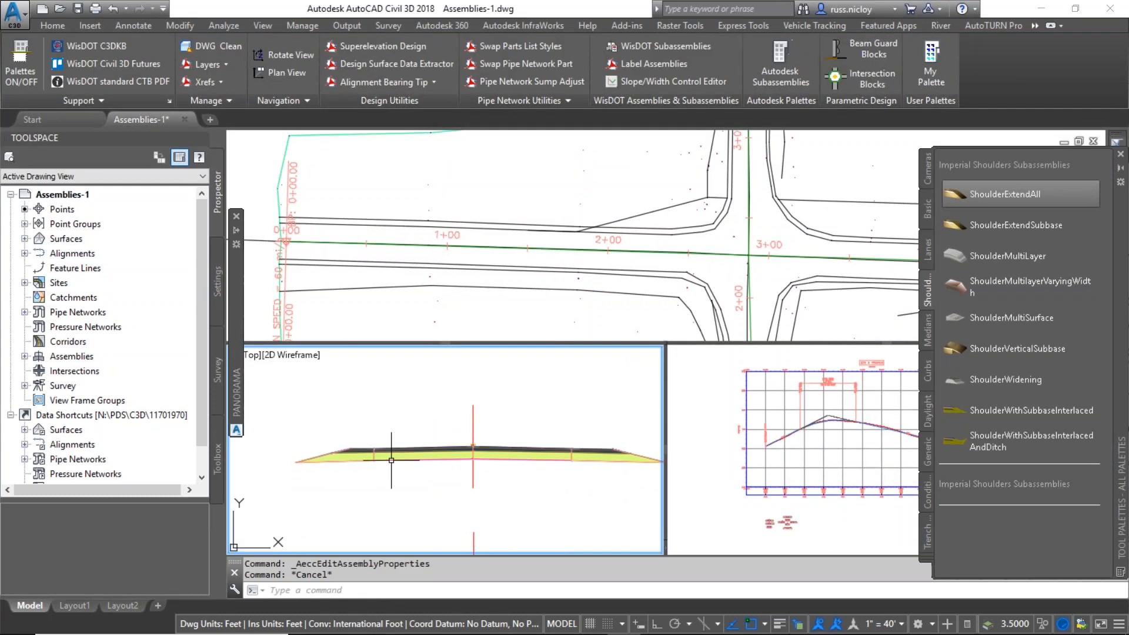
left_click(424, 480)
left_click(402, 442)
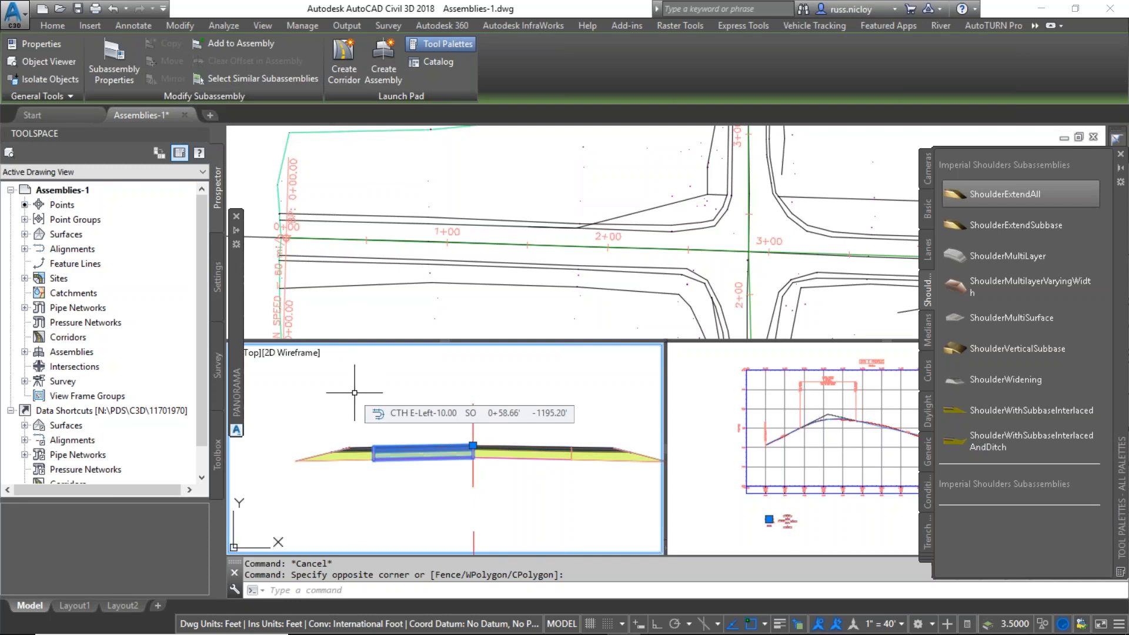
key("Escape")
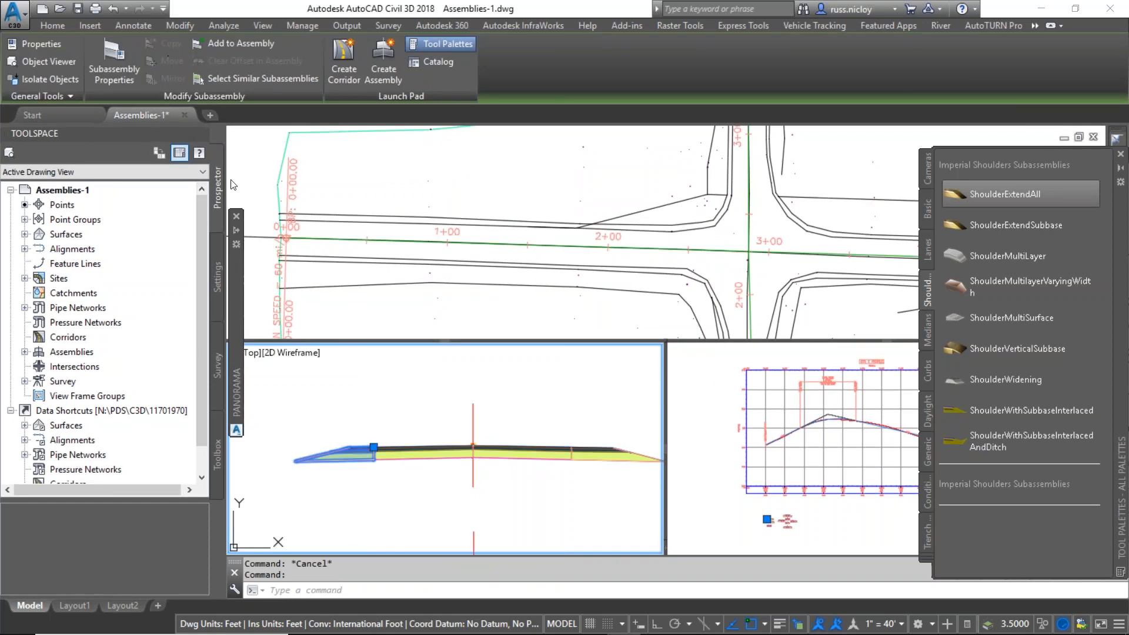
key("Escape")
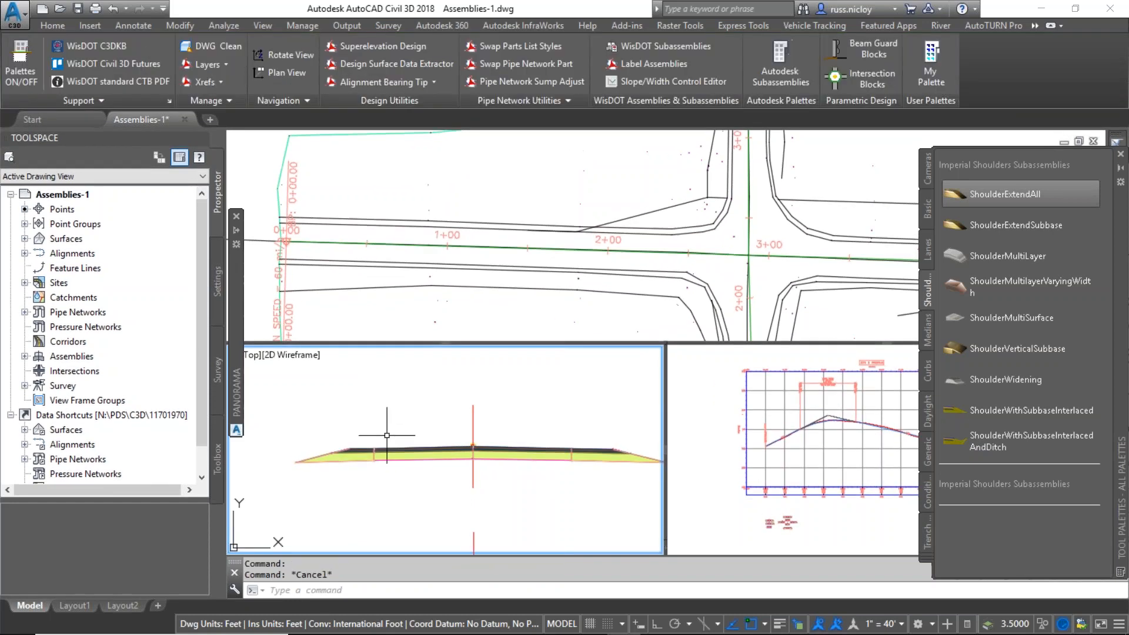
Step: Delete the left lane and left shoulder subassemblies from the CopyExample assembly
left_click(387, 434)
left_click(363, 463)
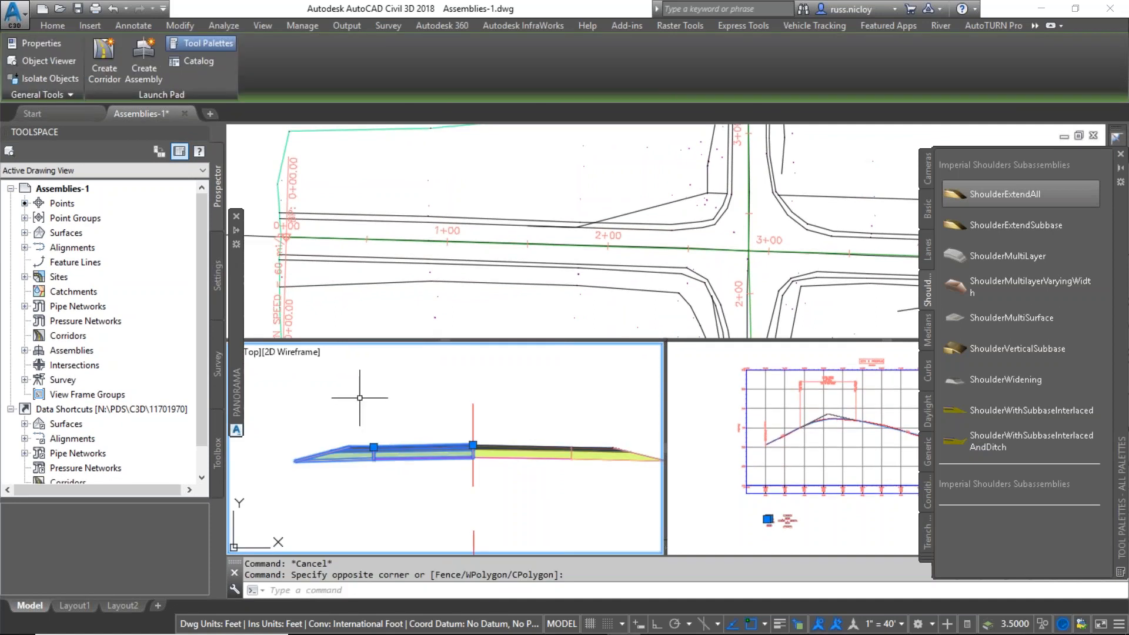
key("Delete")
Step: Mirror the right lane and shoulder subassemblies onto the CopyExample baseline marker with the subassembly Mirror command
left_click(593, 484)
left_click(555, 438)
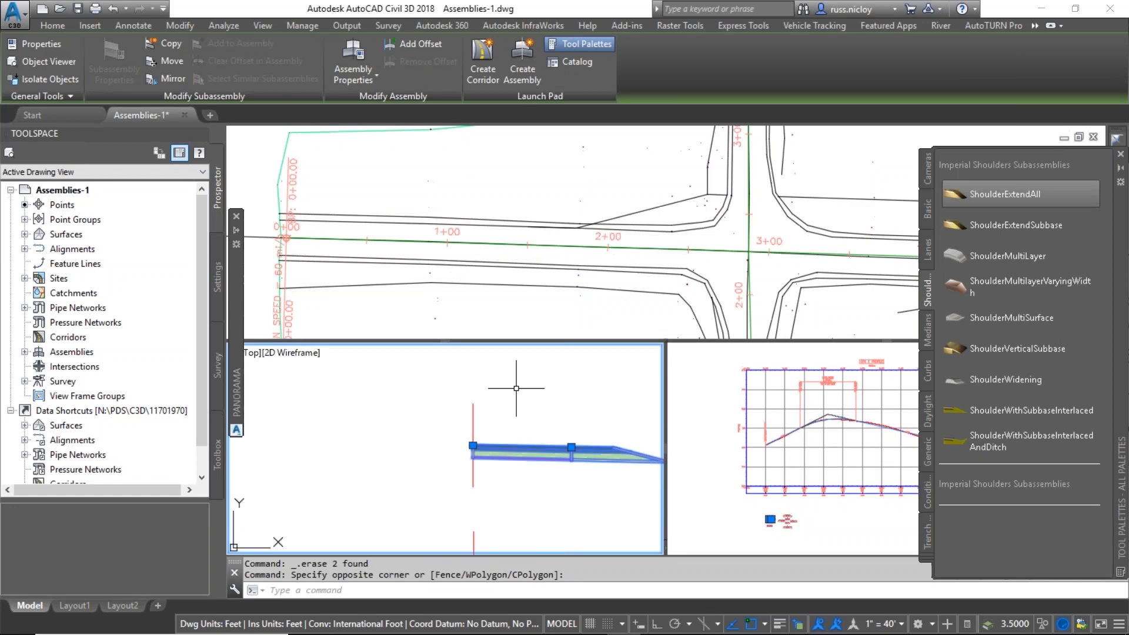
left_click(171, 79)
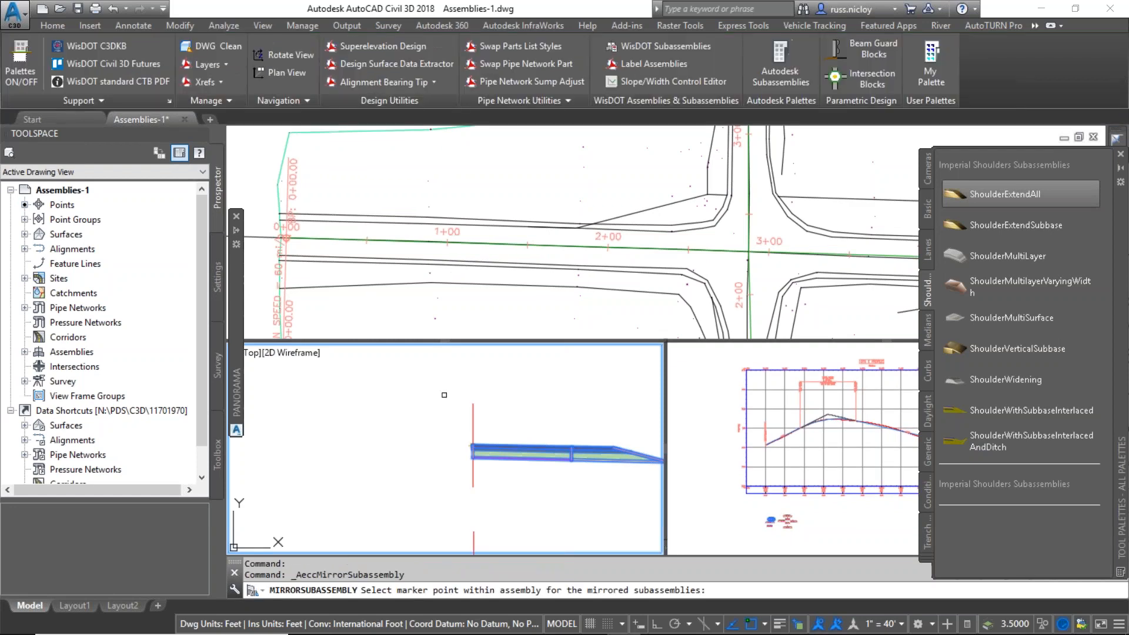
left_click(473, 448)
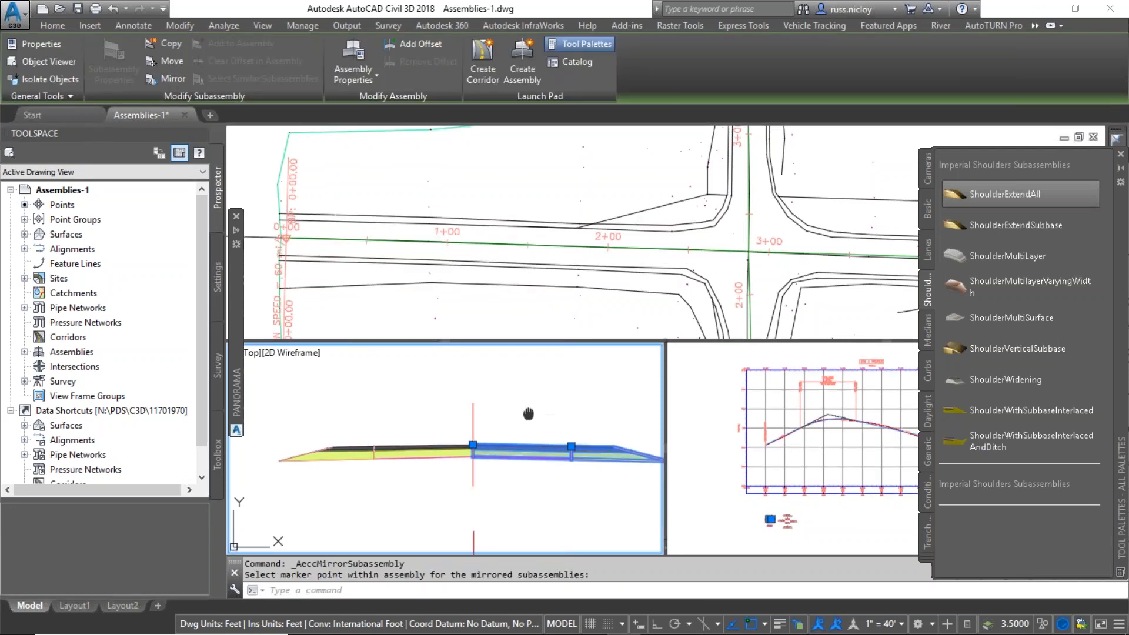
key("Escape")
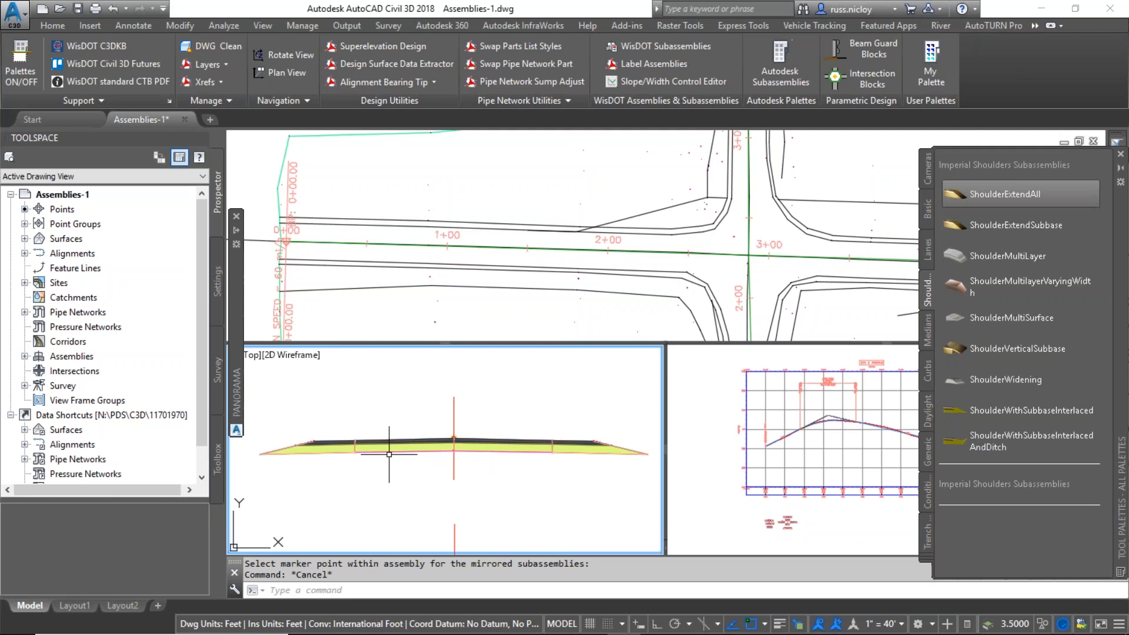
Step: Review the construction structure of the CopyExample assembly for connected right and left subassembly groups
left_click(453, 409)
left_click(353, 66)
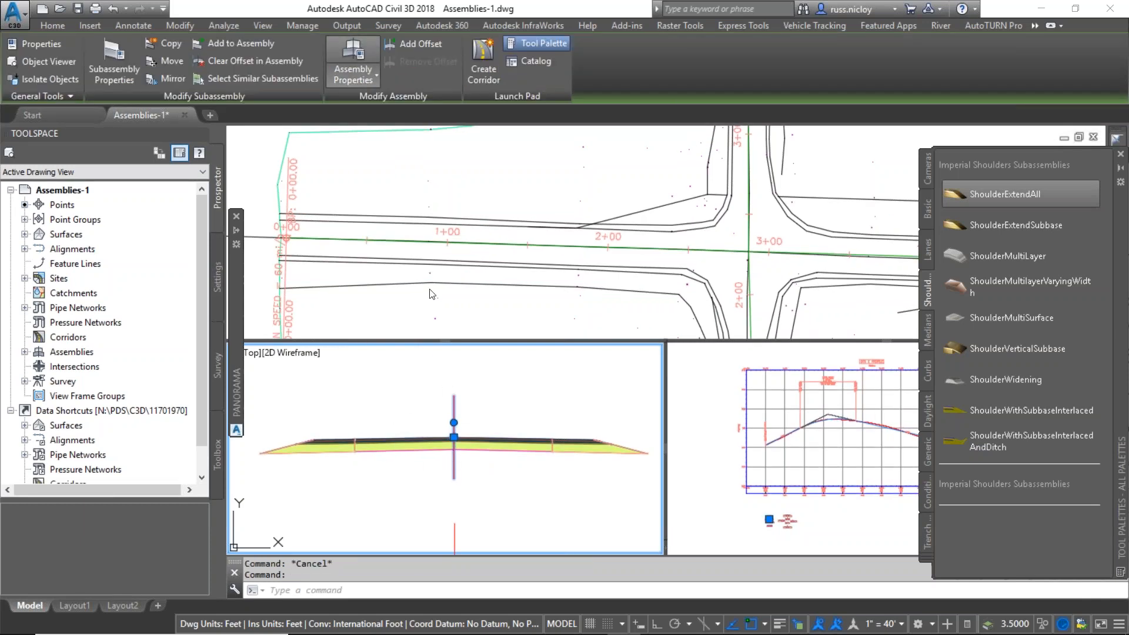
left_click(711, 112)
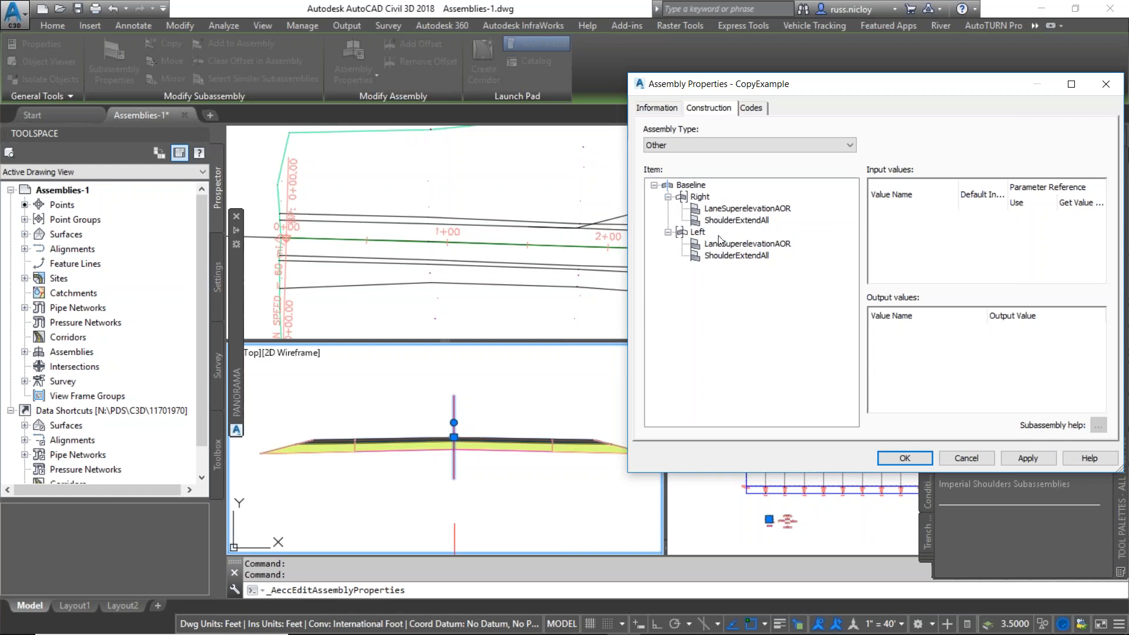
left_click(914, 459)
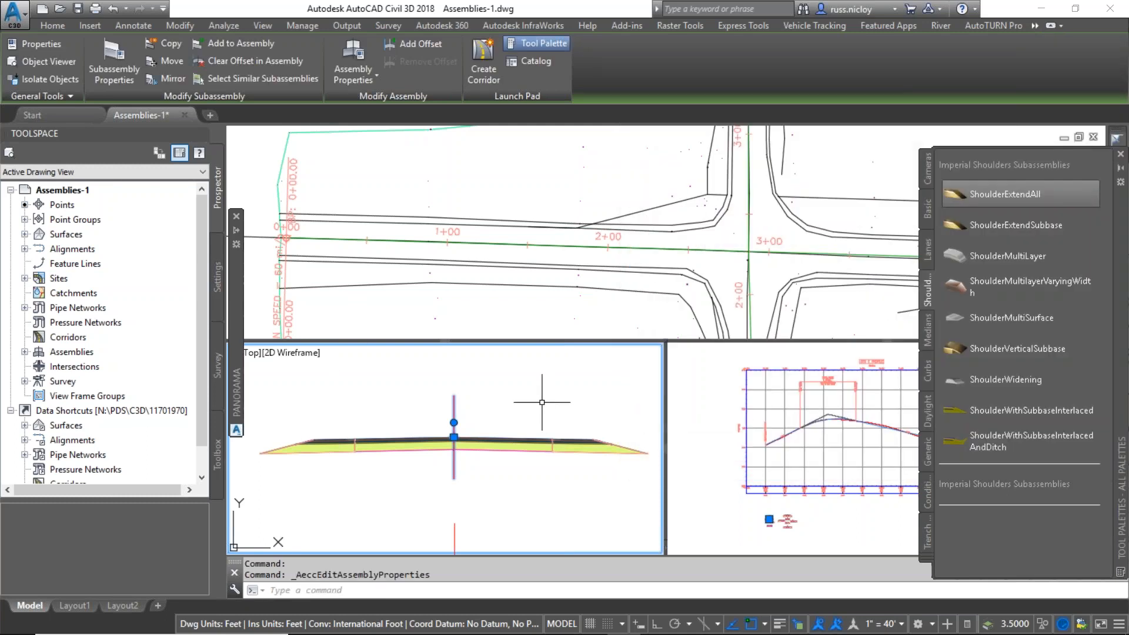
key("Escape")
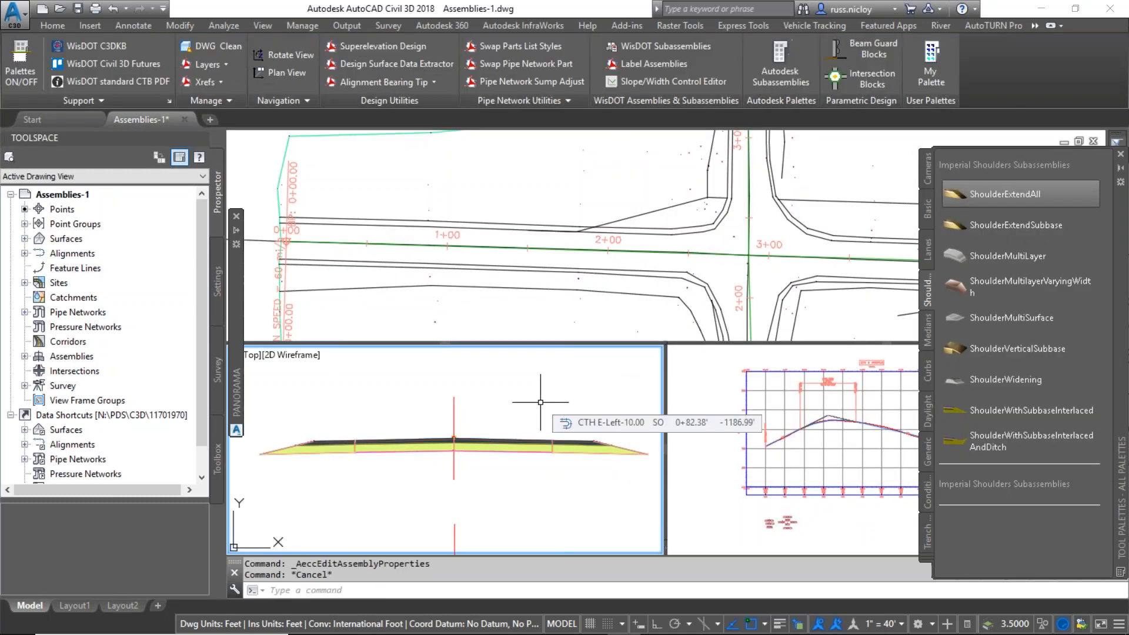
scroll(540, 402, "down", 5)
middle_click_drag(435, 433, 411, 441)
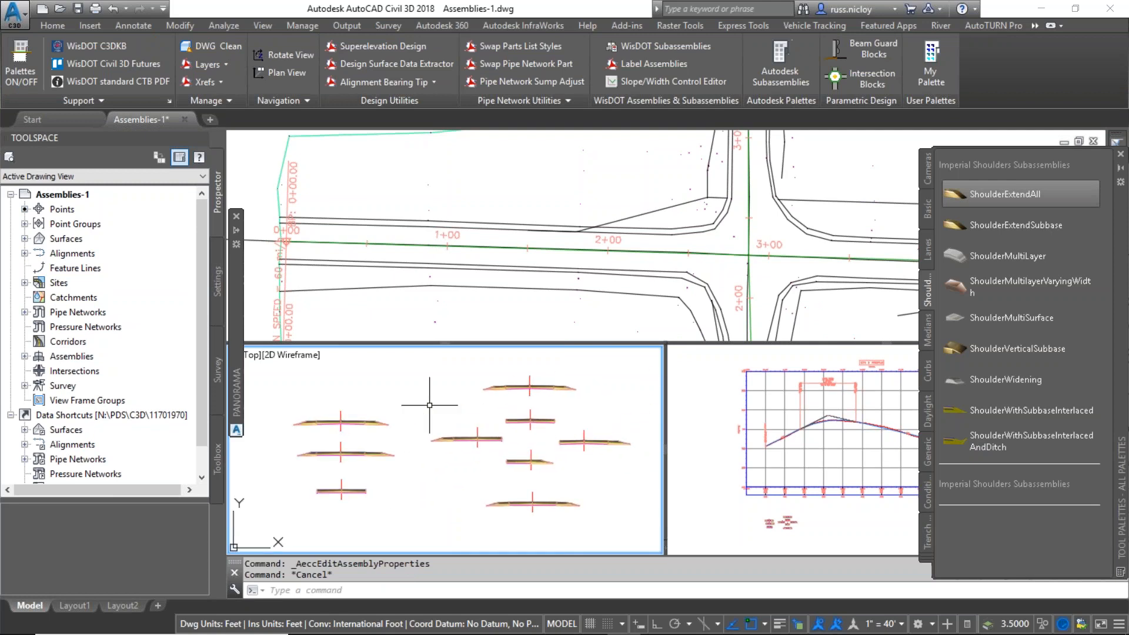
key("alt+Tab")
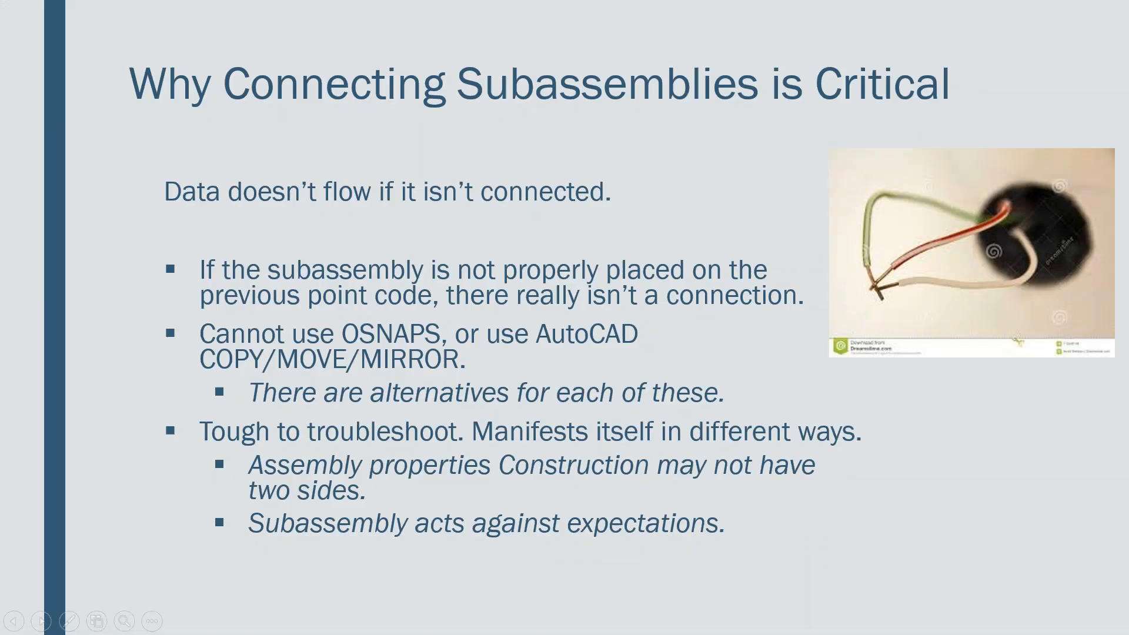
key("Right")
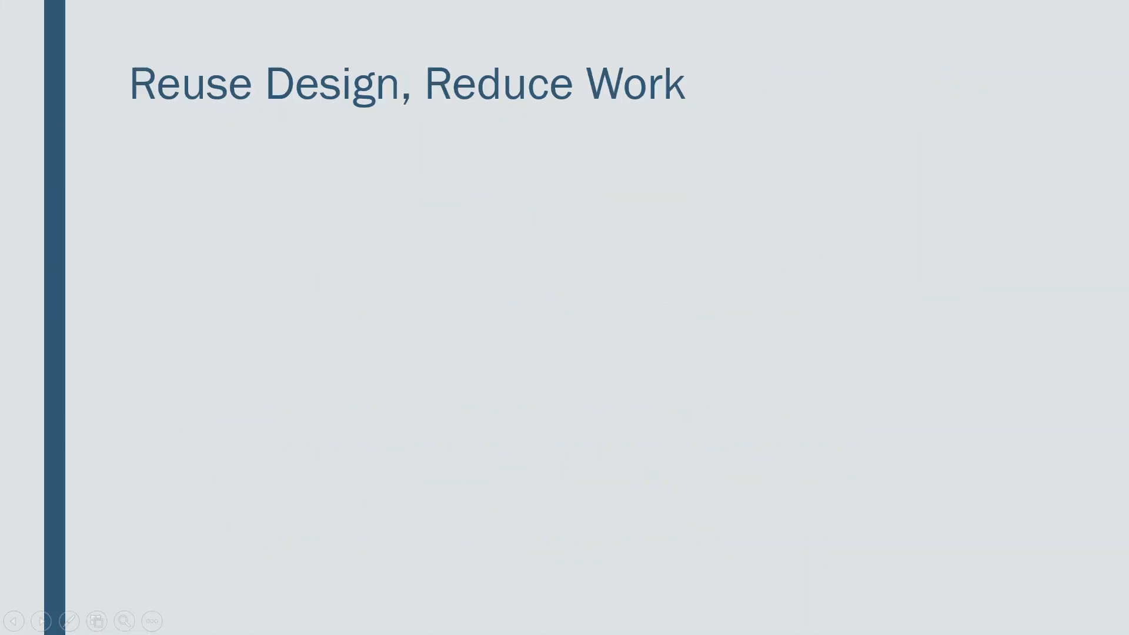
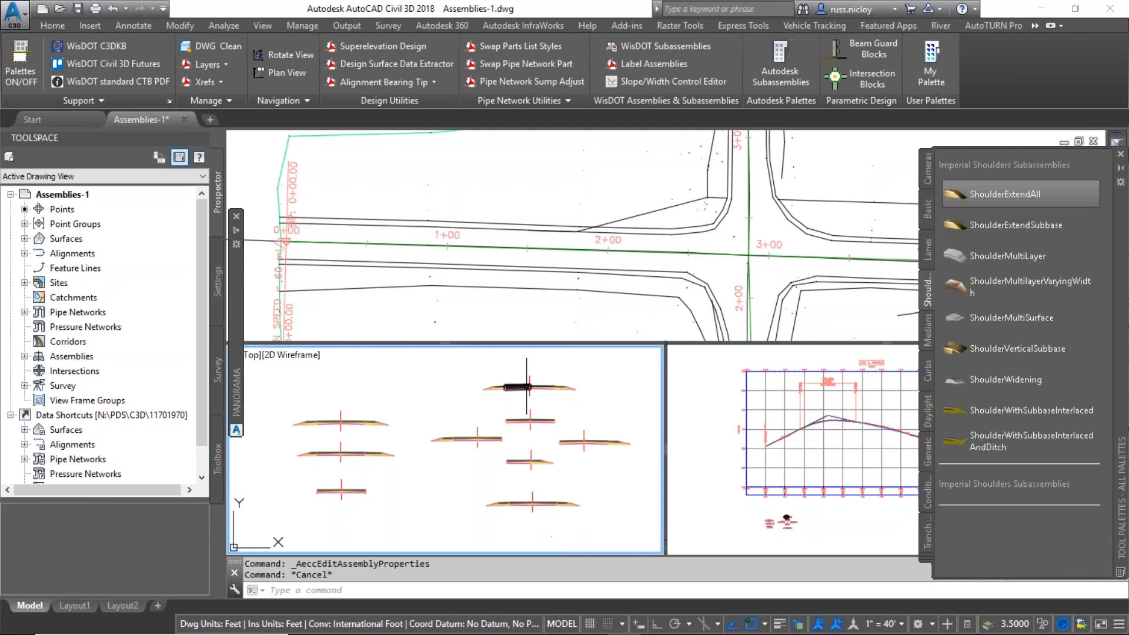
middle_click_drag(528, 387, 511, 426)
scroll(511, 425, "up", 6)
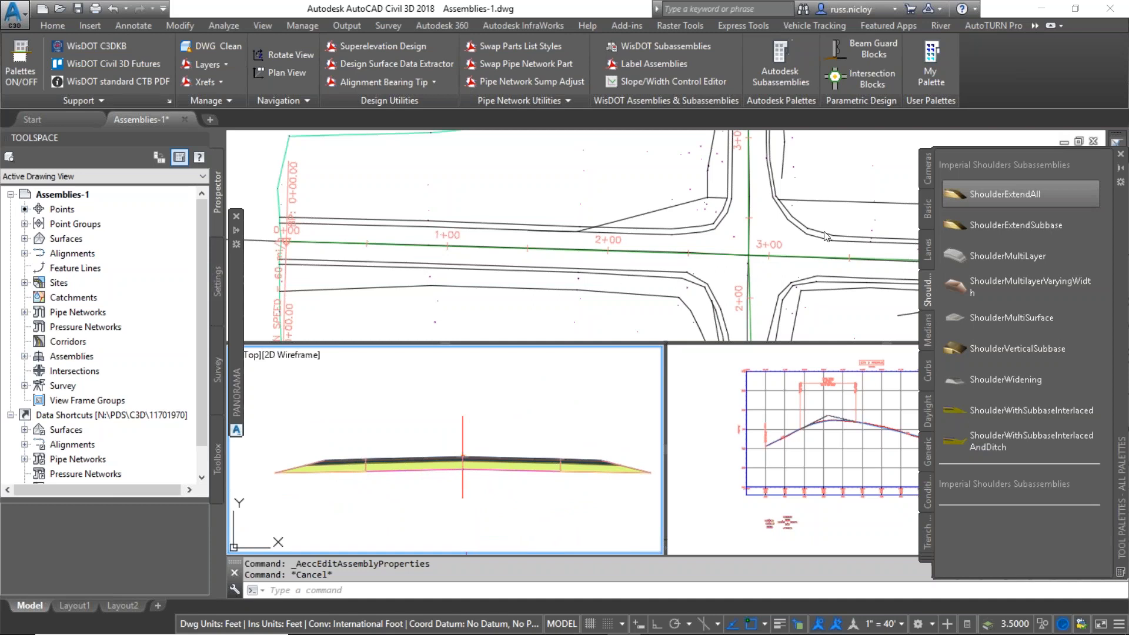
Step: Copy the whole two-lane assembly with shoulders, from its baseline marker, to the empty space directly above the original
left_click(471, 426)
left_click(450, 434)
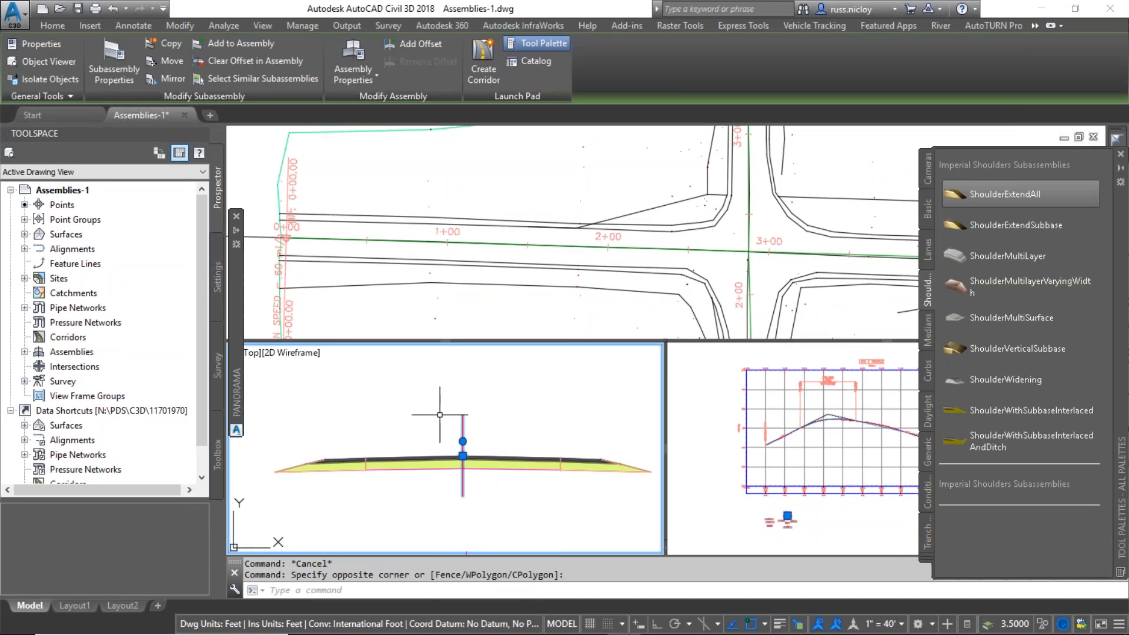
right_click(424, 403)
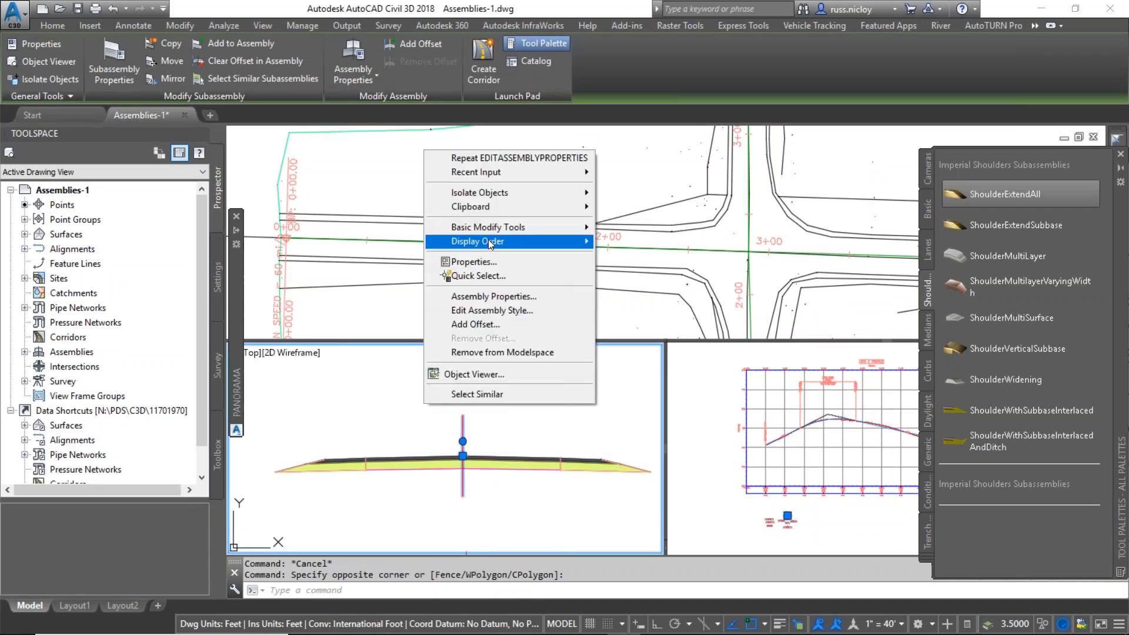
mouse_move(493, 228)
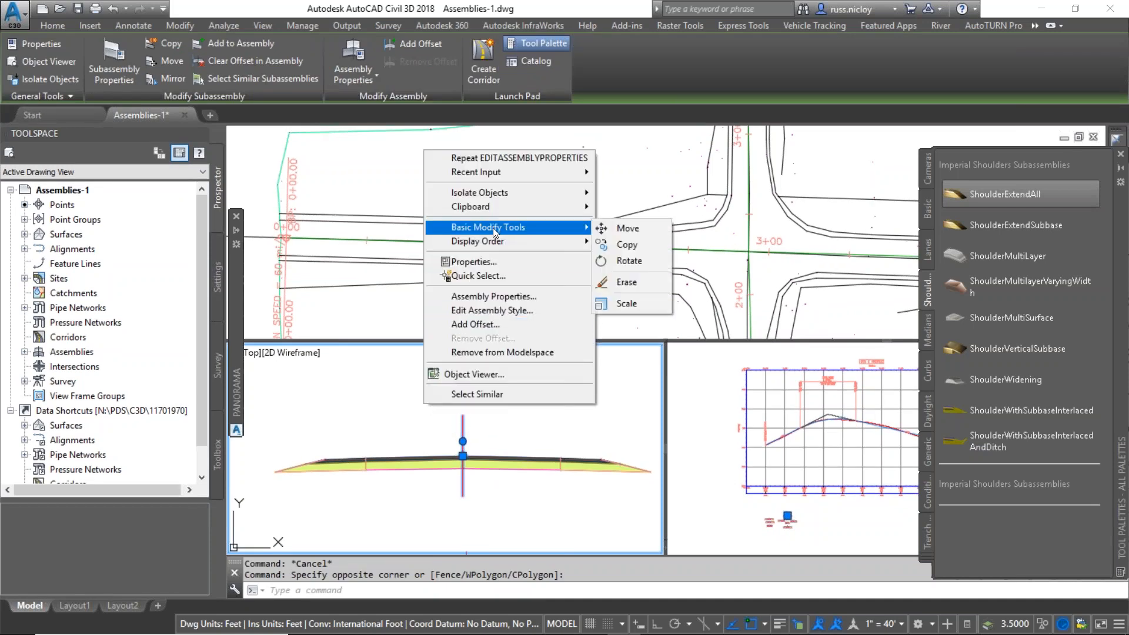
left_click(636, 245)
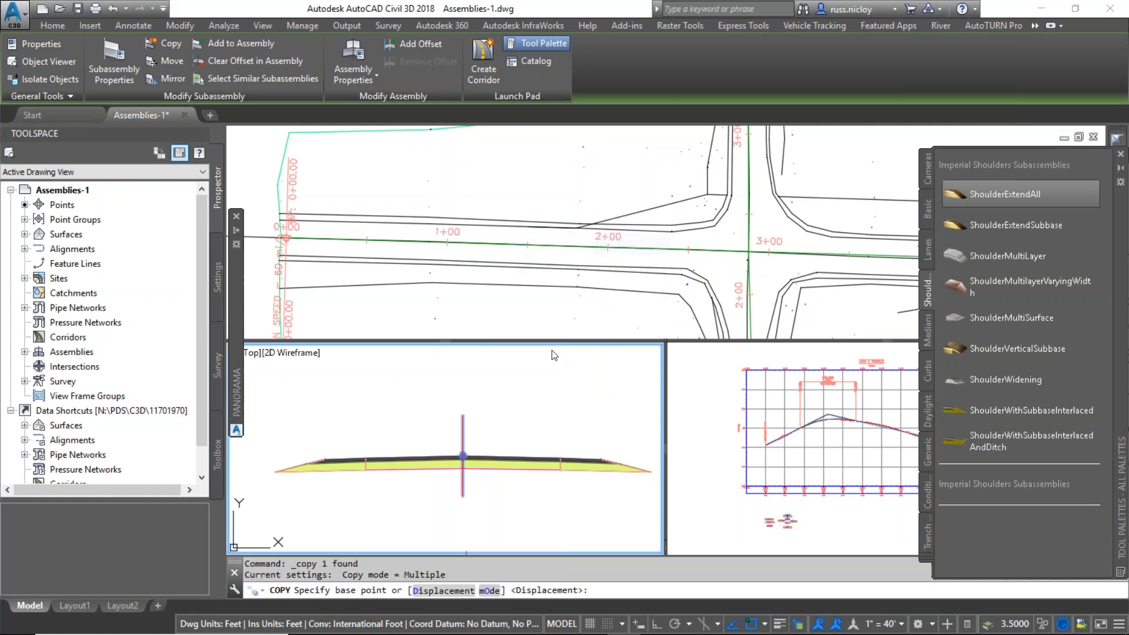
left_click(648, 389)
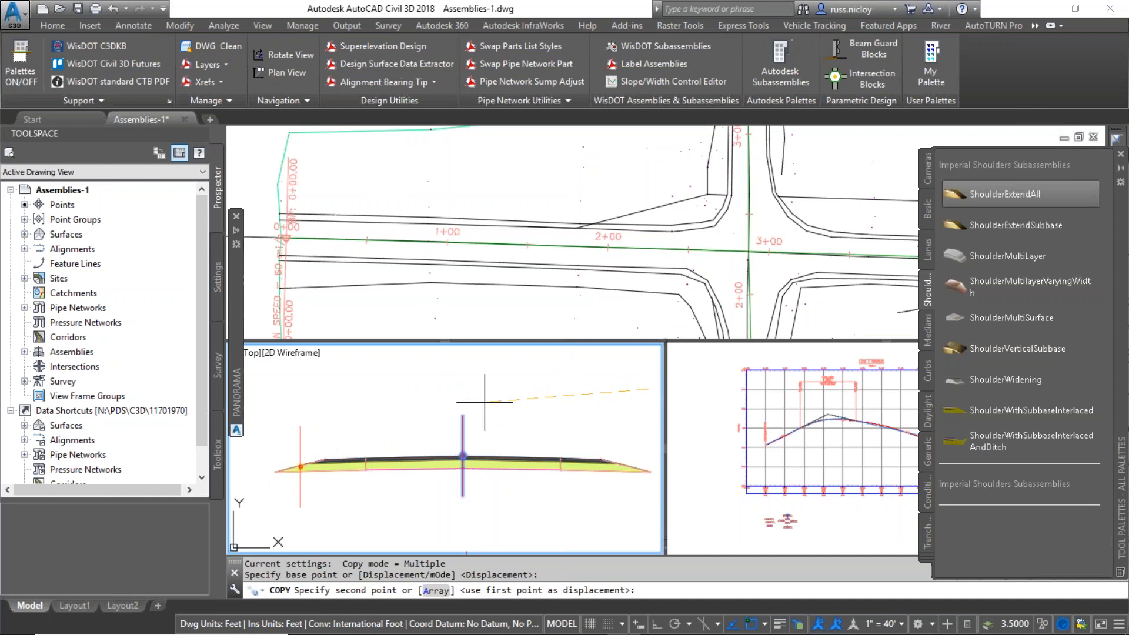
middle_click_drag(486, 414, 478, 488)
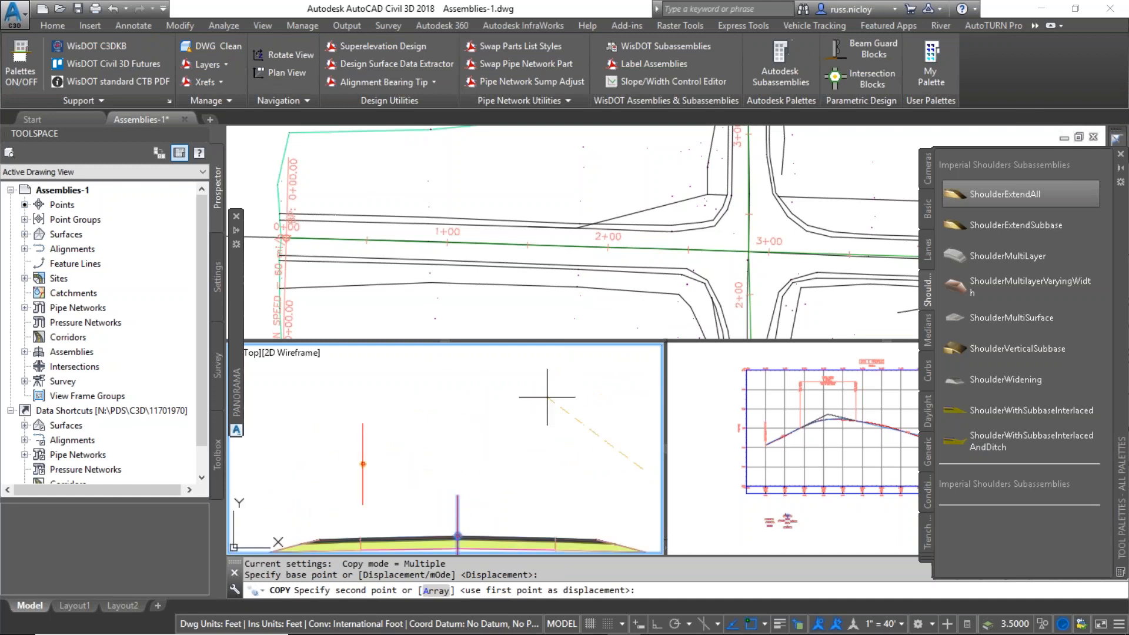
left_click(641, 355)
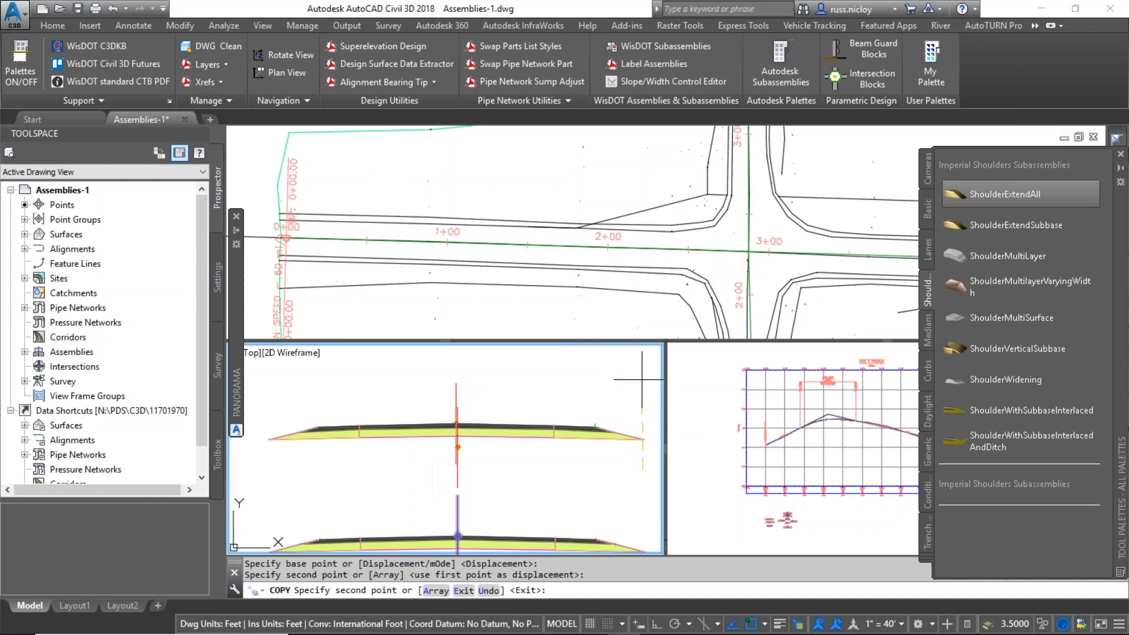
key("Escape")
middle_click_drag(522, 493, 533, 454)
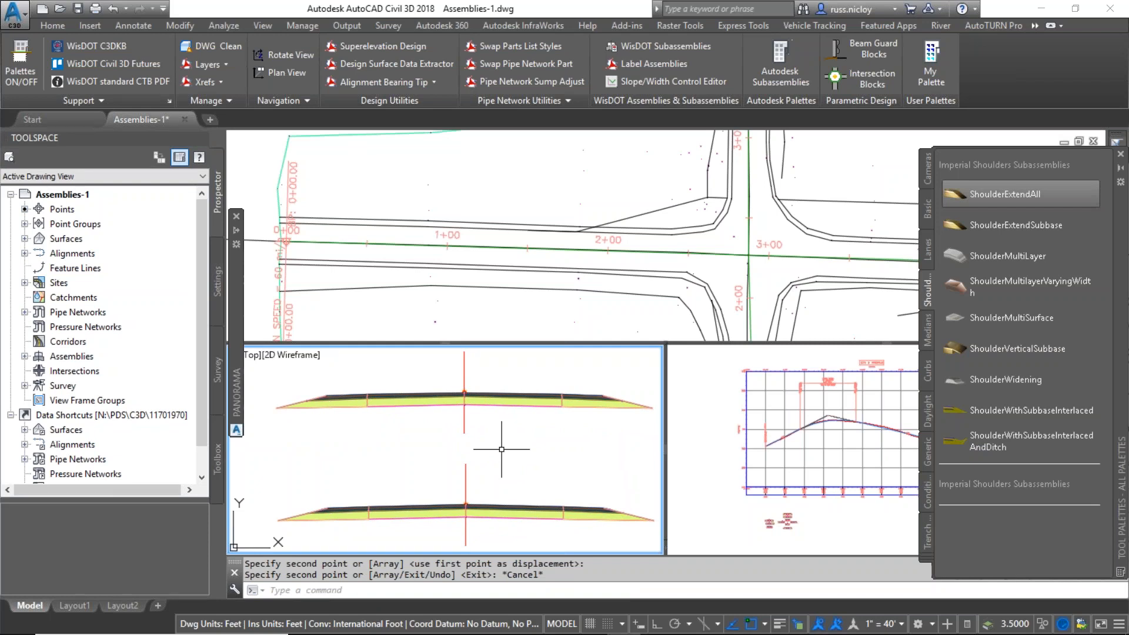
Step: Rename the upper copied assembly as Main Road 0+00 to 1+50
left_click(479, 362)
left_click(446, 370)
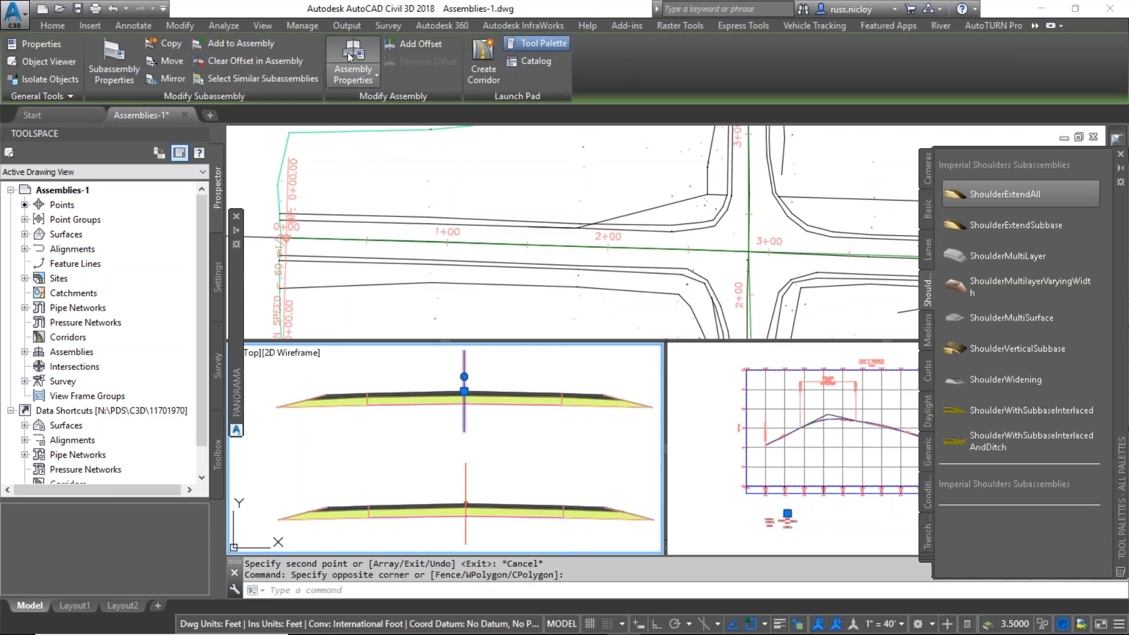
left_click(352, 66)
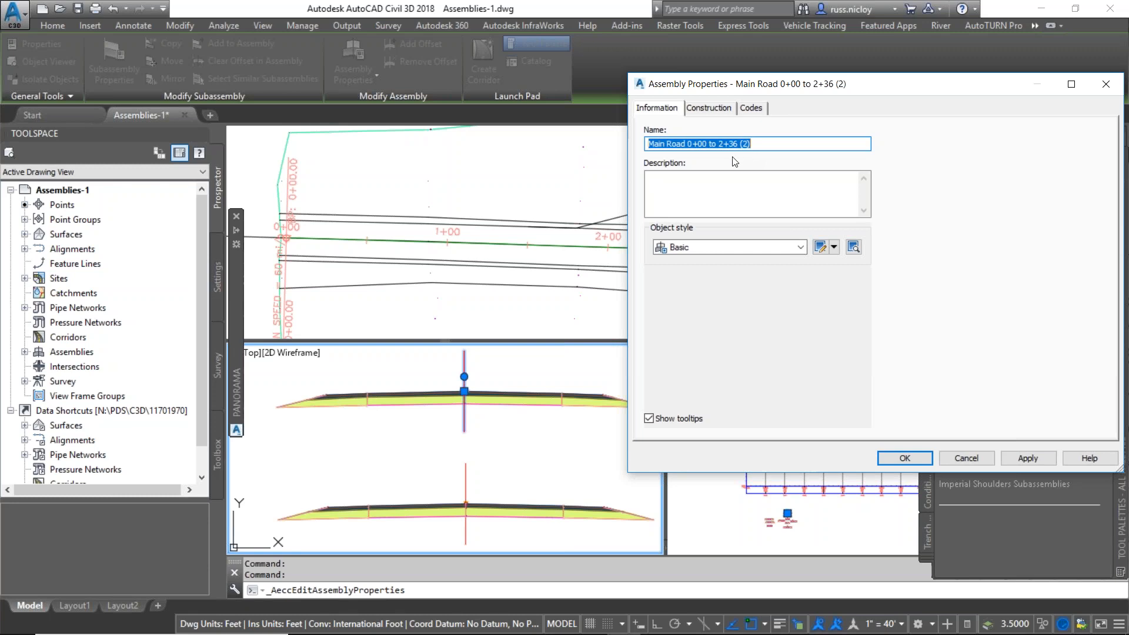
left_click(689, 144)
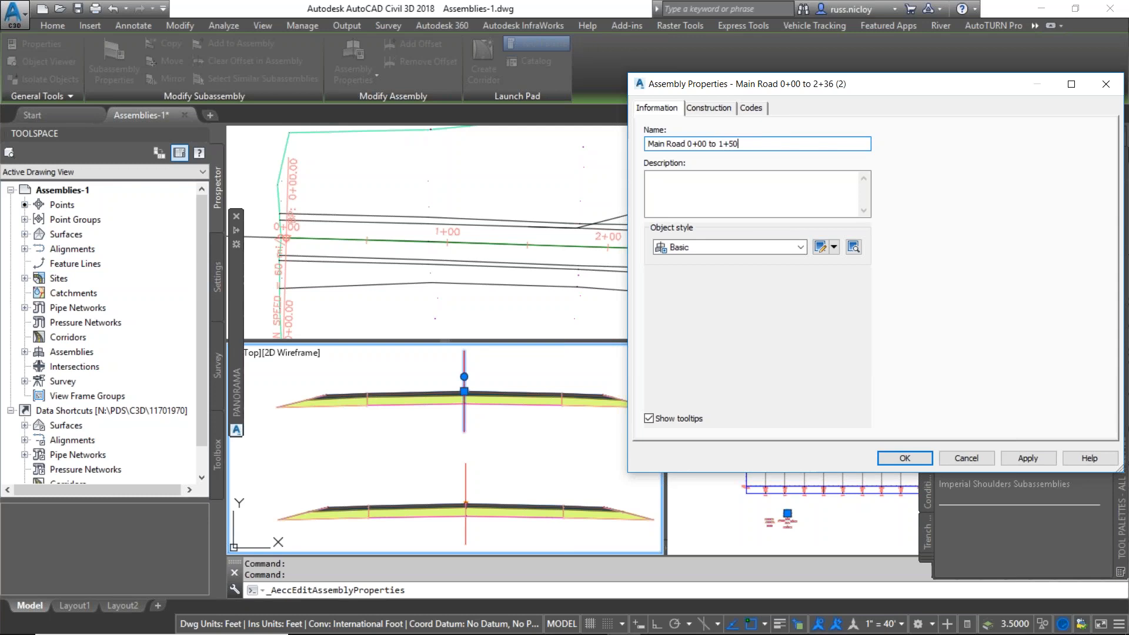
left_click(746, 185)
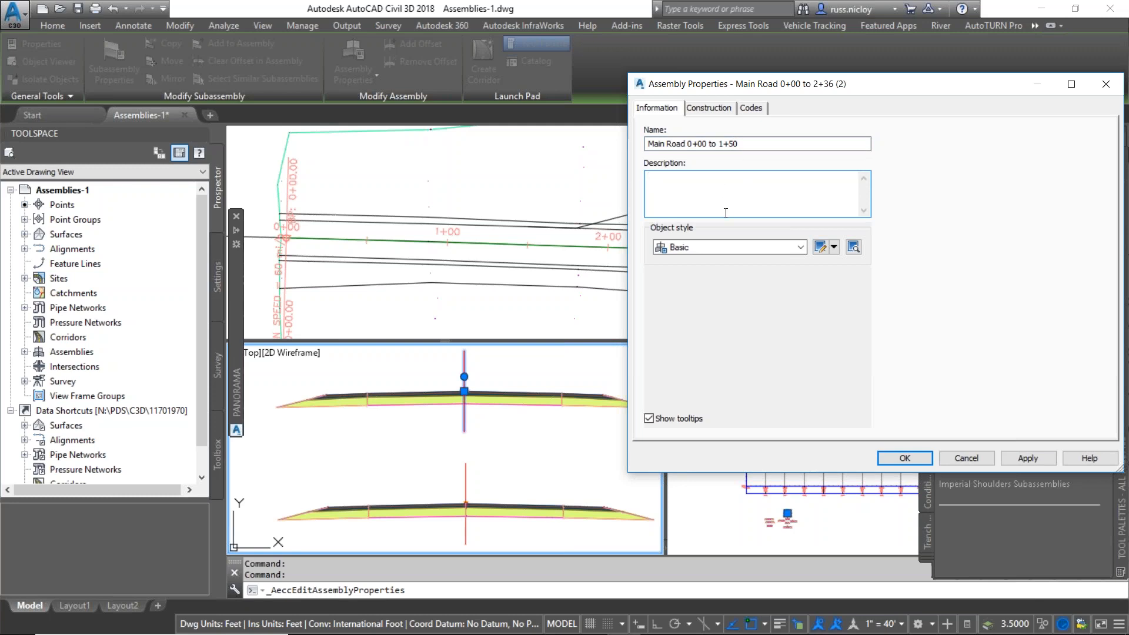
left_click(905, 458)
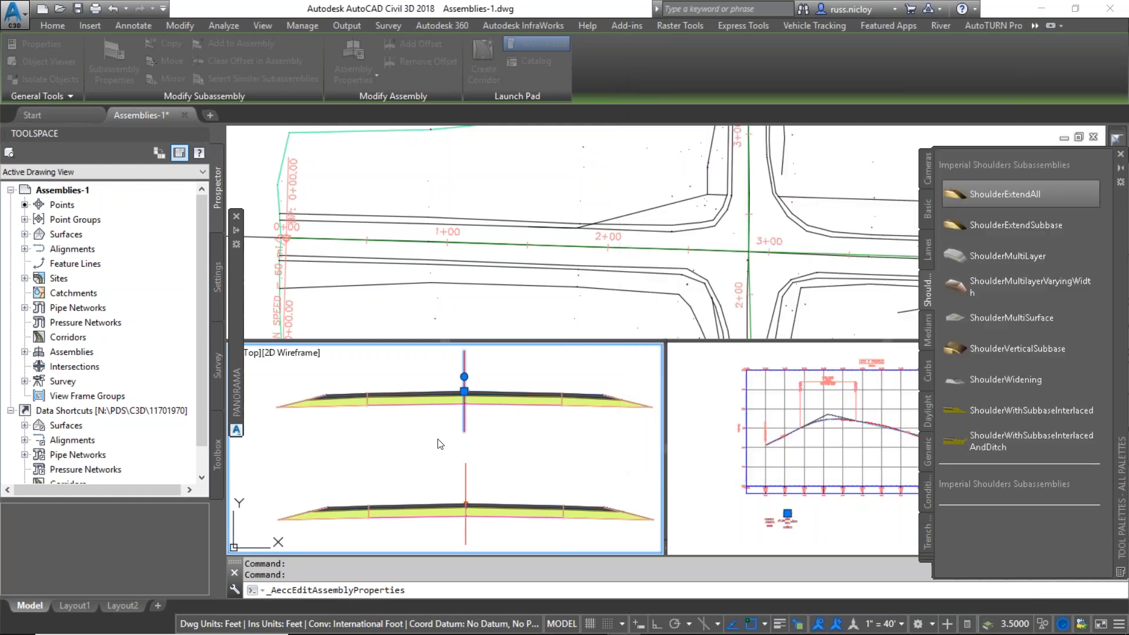
key("Escape")
Step: Rename the lower original assembly as Main Road 1+50 to 2+36
left_click(492, 462)
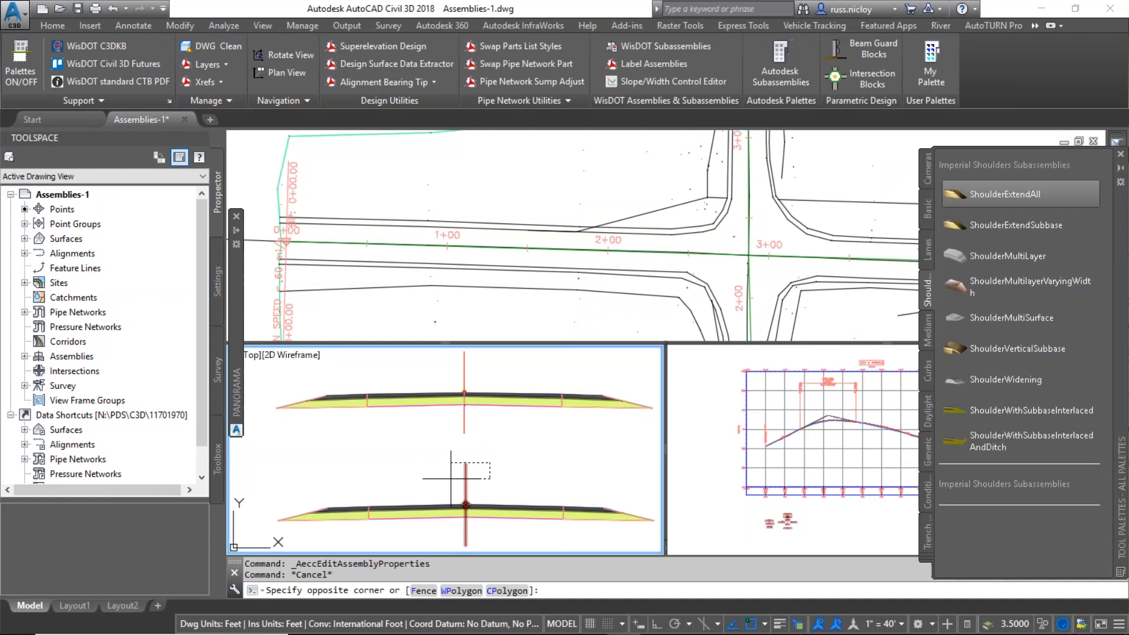
left_click(452, 477)
right_click(434, 459)
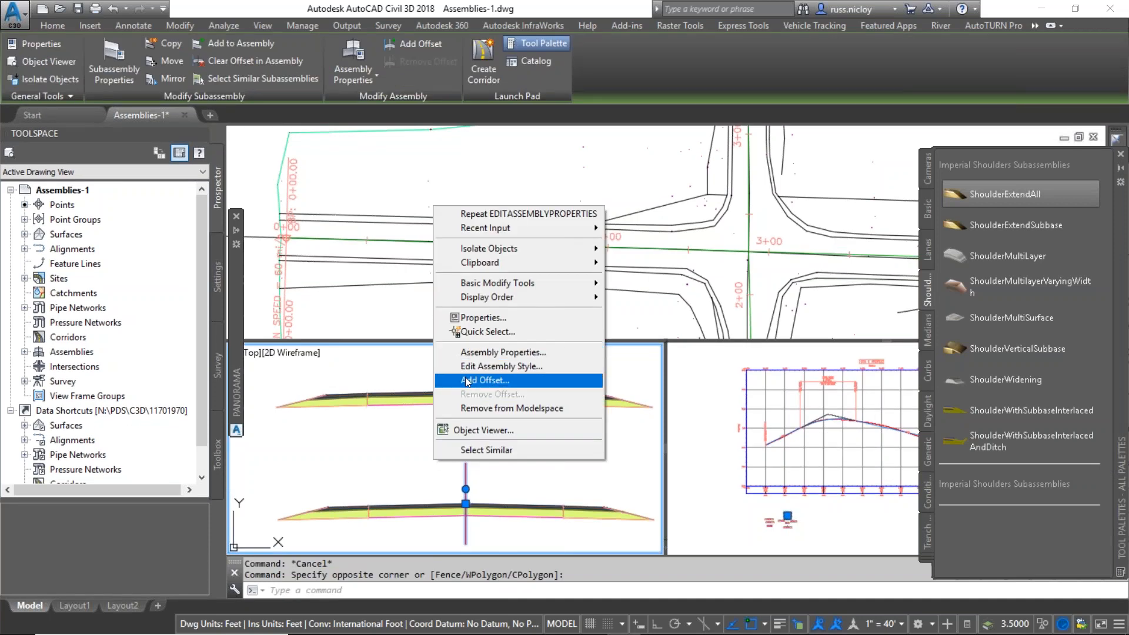
left_click(485, 353)
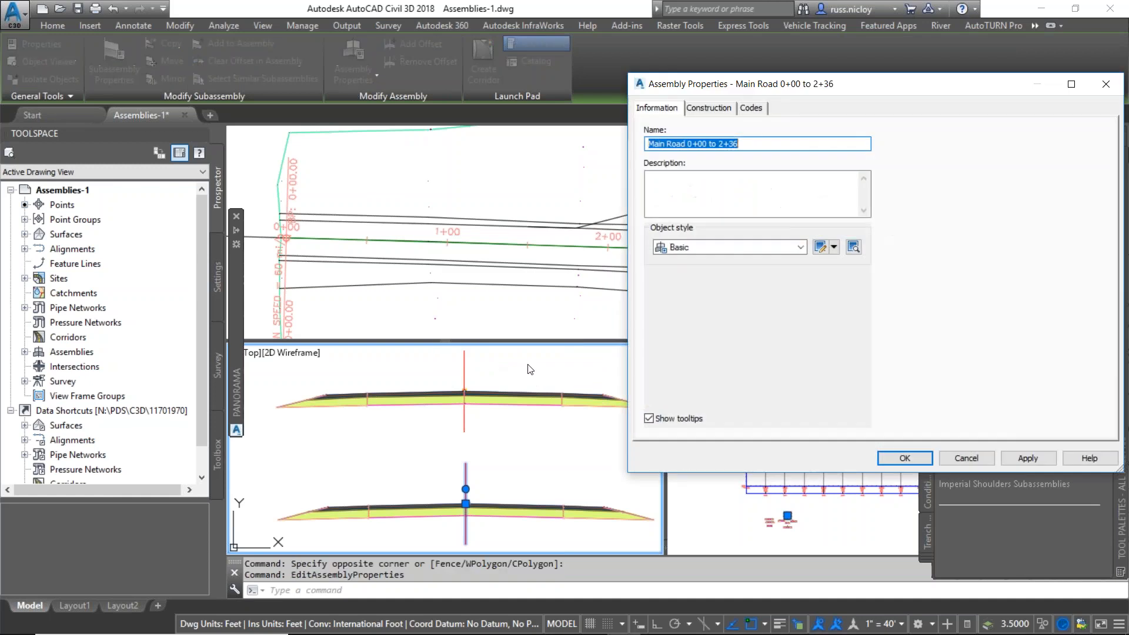
left_click(691, 144)
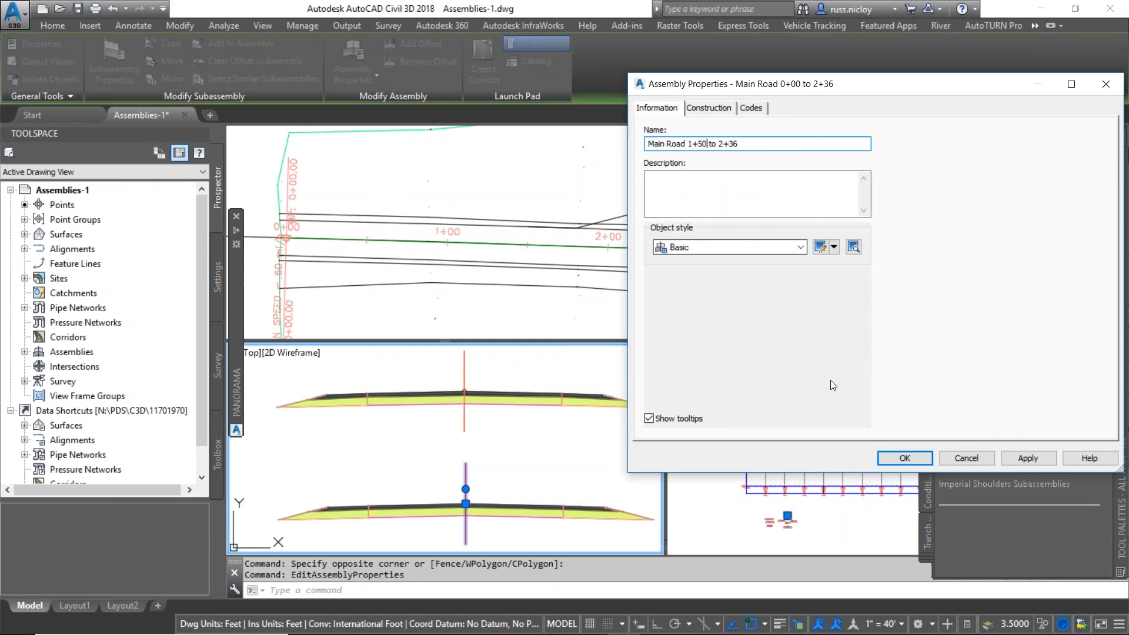
left_click(903, 458)
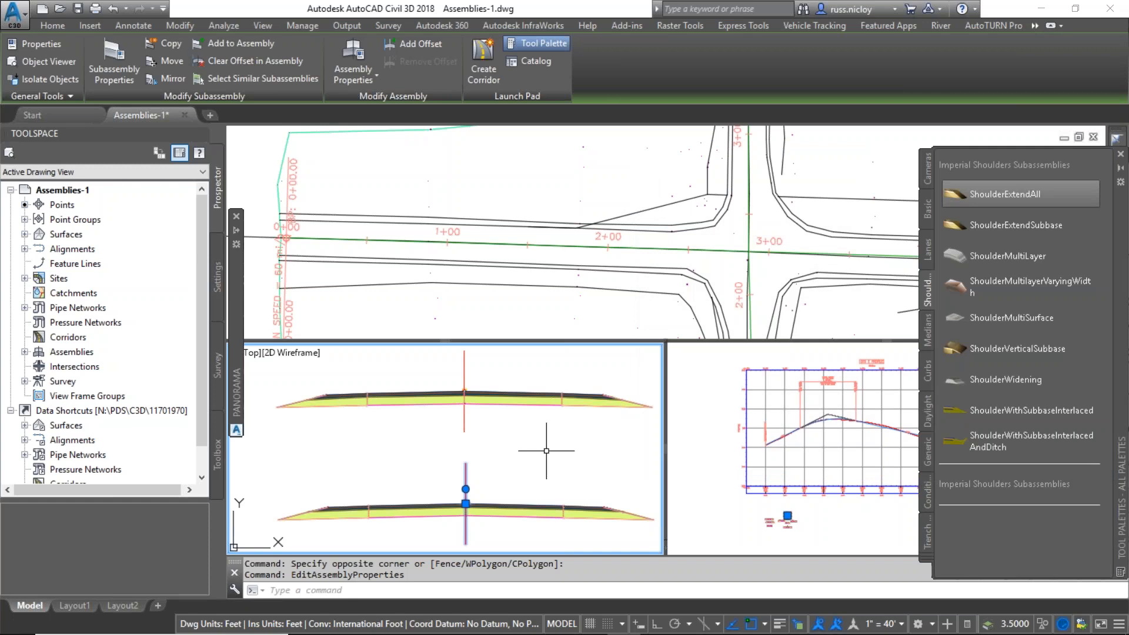
key("Escape")
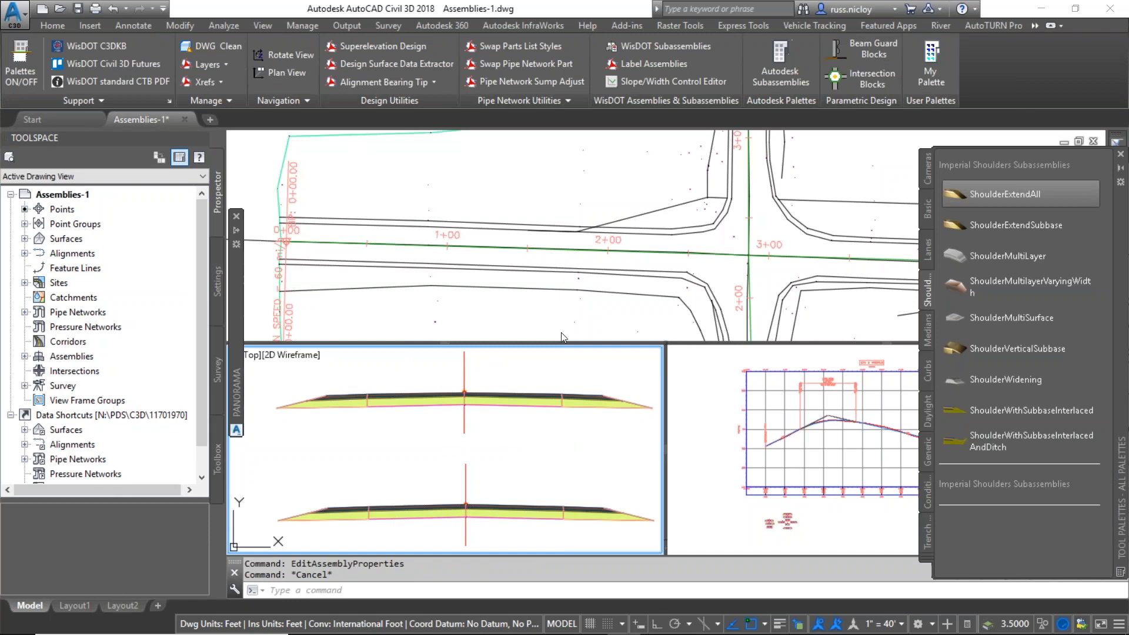
Step: Copy the lanes-only assembly without shoulders to the empty space below the lowest full-width assembly
scroll(568, 444, "down", 6)
middle_click_drag(602, 469, 551, 445)
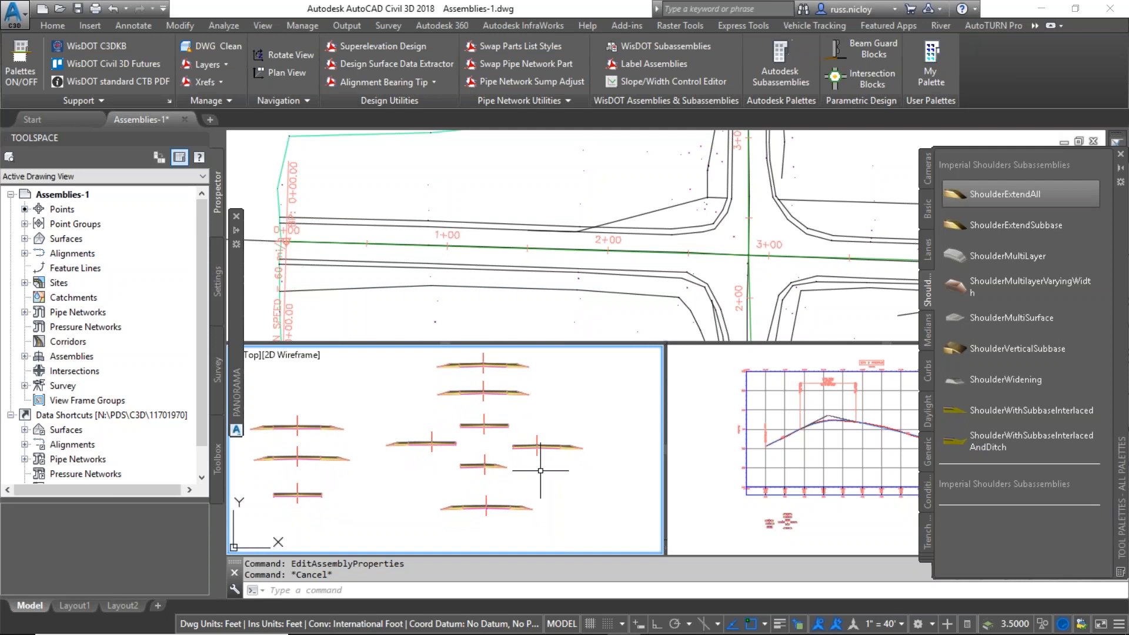
middle_click_drag(485, 510, 487, 485)
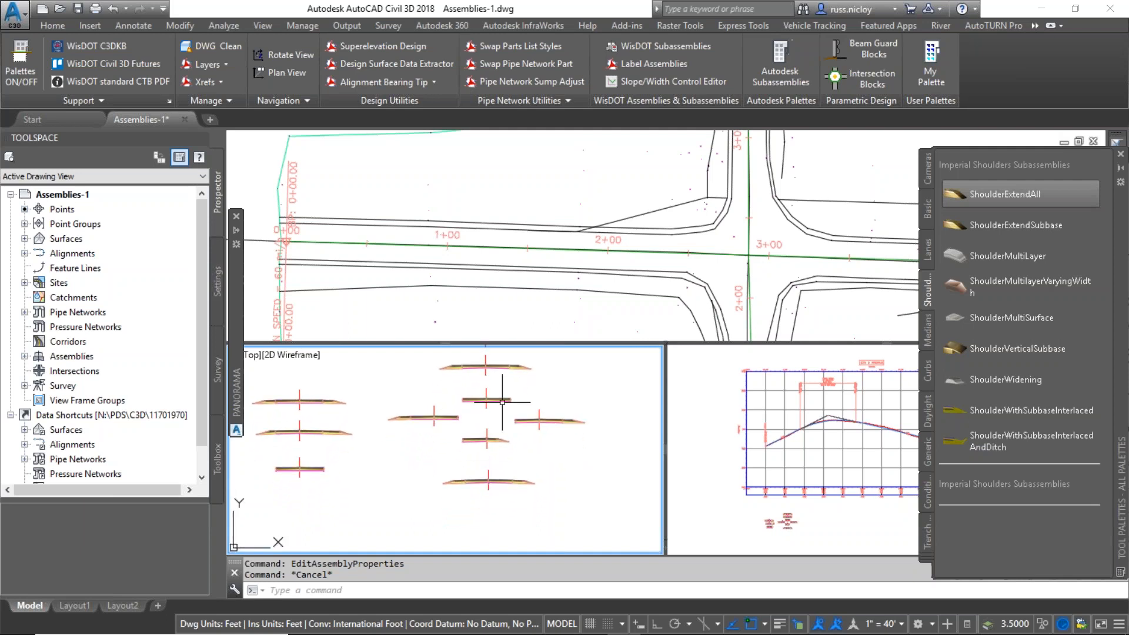
scroll(500, 406, "up", 2)
left_click(495, 356)
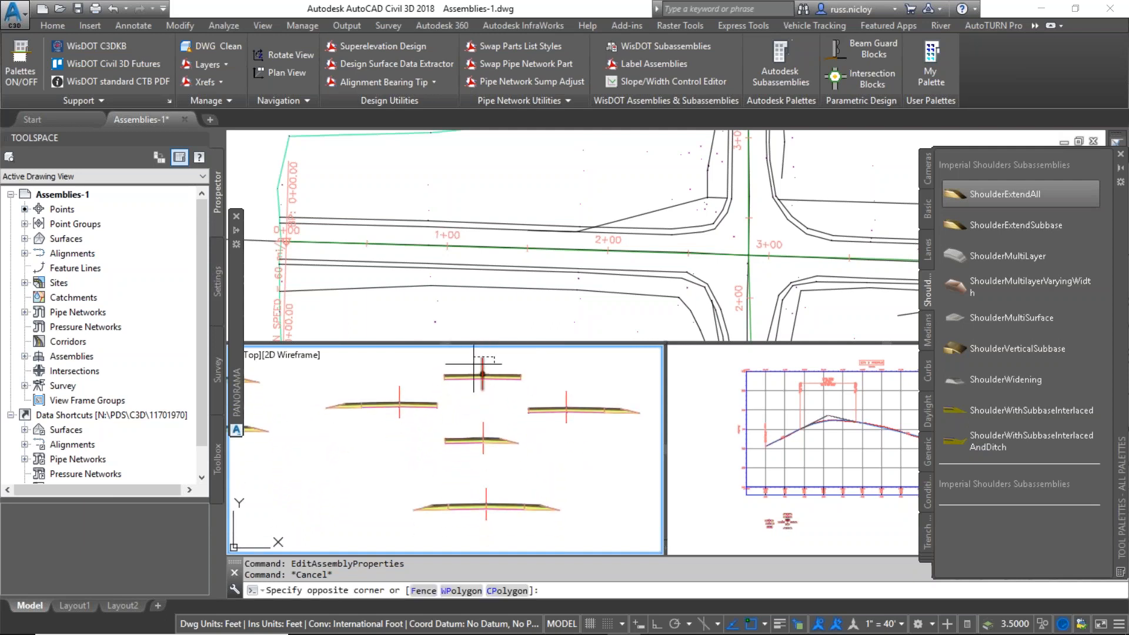
left_click(474, 364)
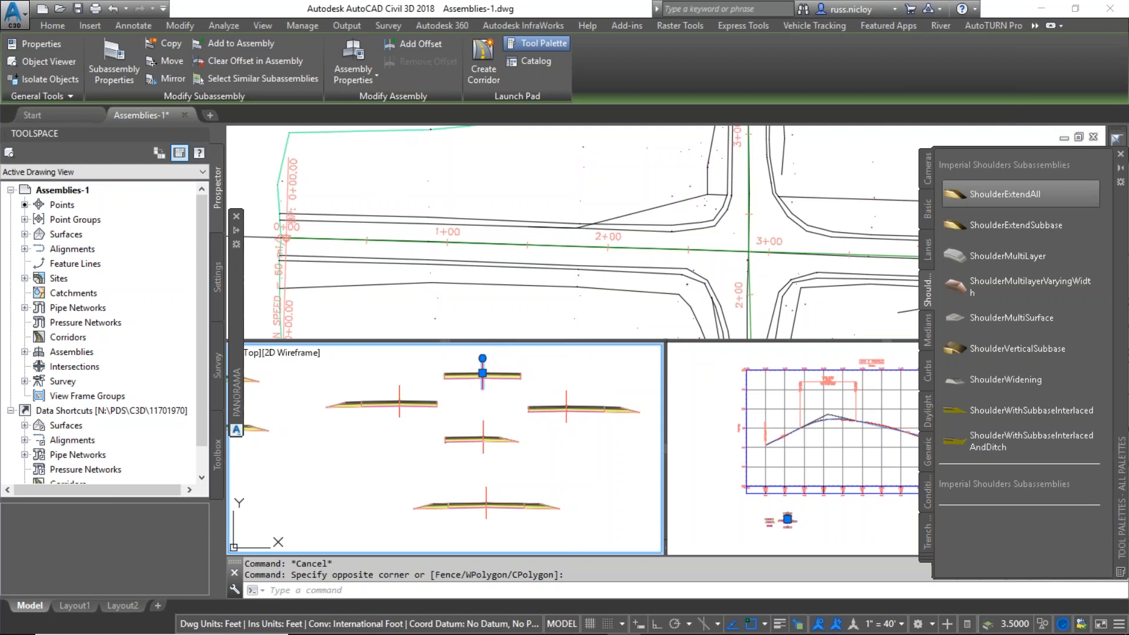
right_click(500, 353)
mouse_move(604, 434)
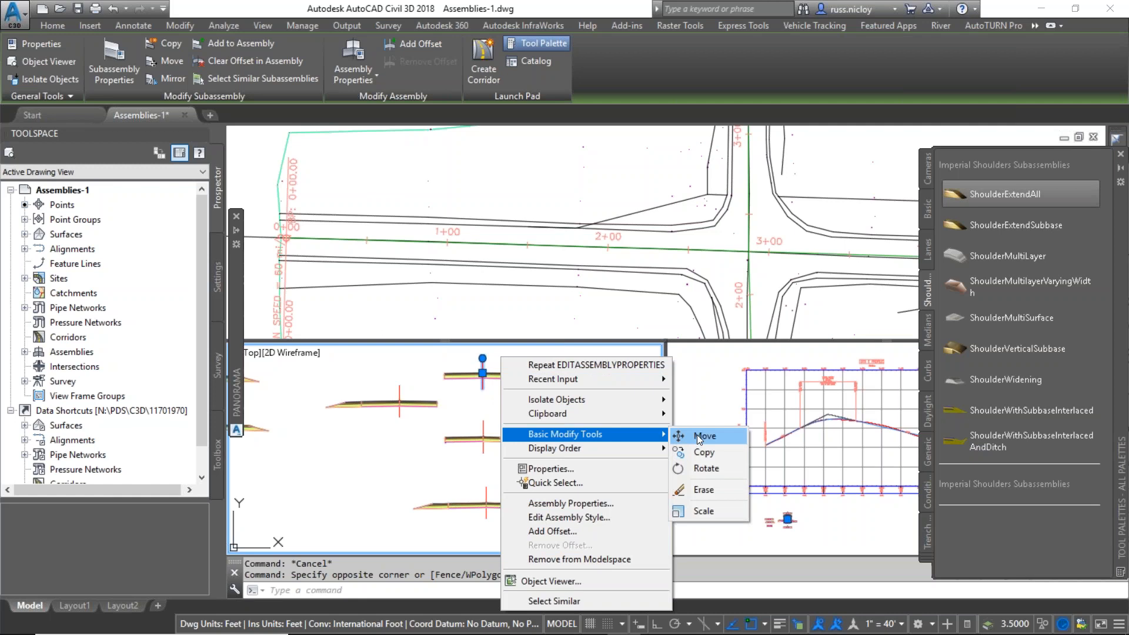
left_click(703, 452)
left_click(501, 360)
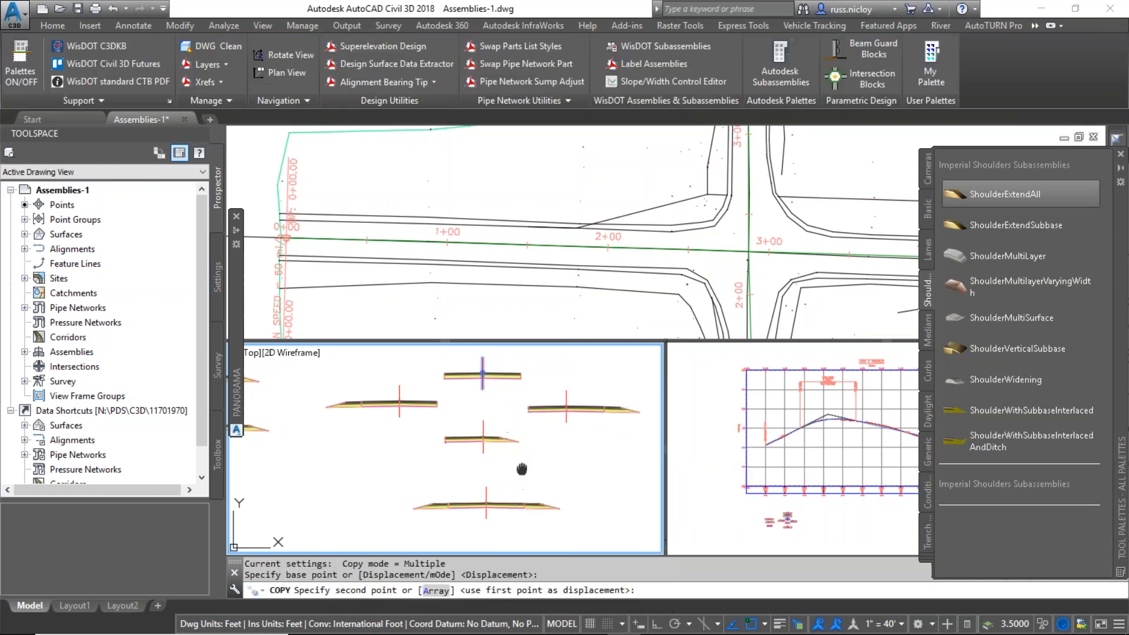
middle_click_drag(523, 461, 529, 368)
left_click(496, 462)
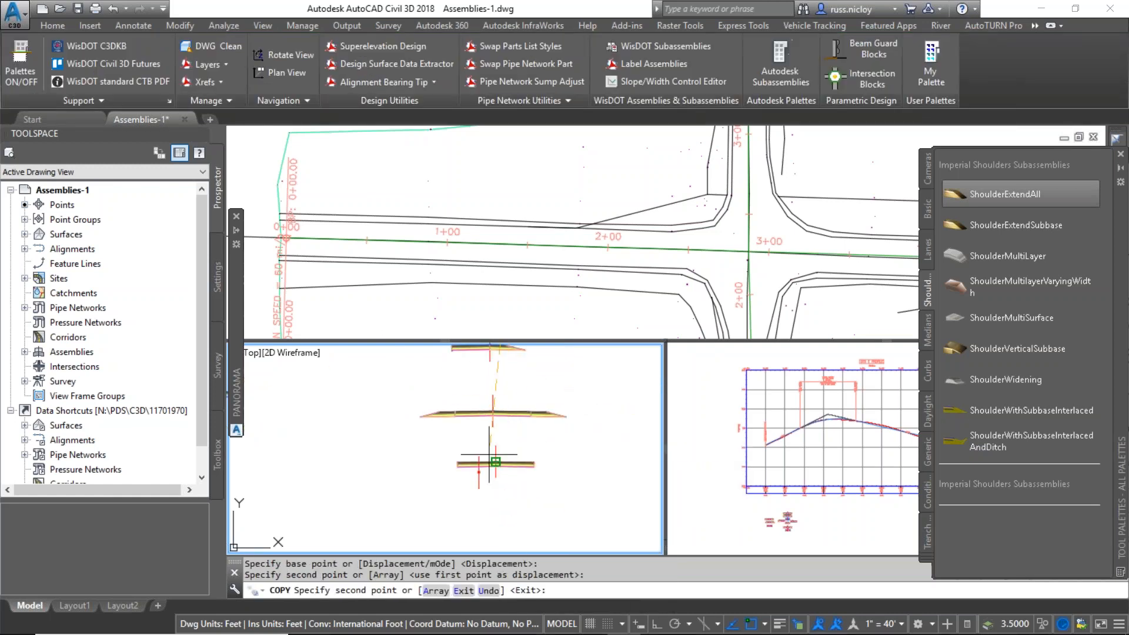
key("Escape")
Step: Copy the right shoulder subassembly of the full-width assembly to the top outer marker of the right lane in the lanes-only copy below
scroll(491, 453, "up", 2)
scroll(462, 450, "up", 4)
middle_click_drag(458, 450, 451, 454)
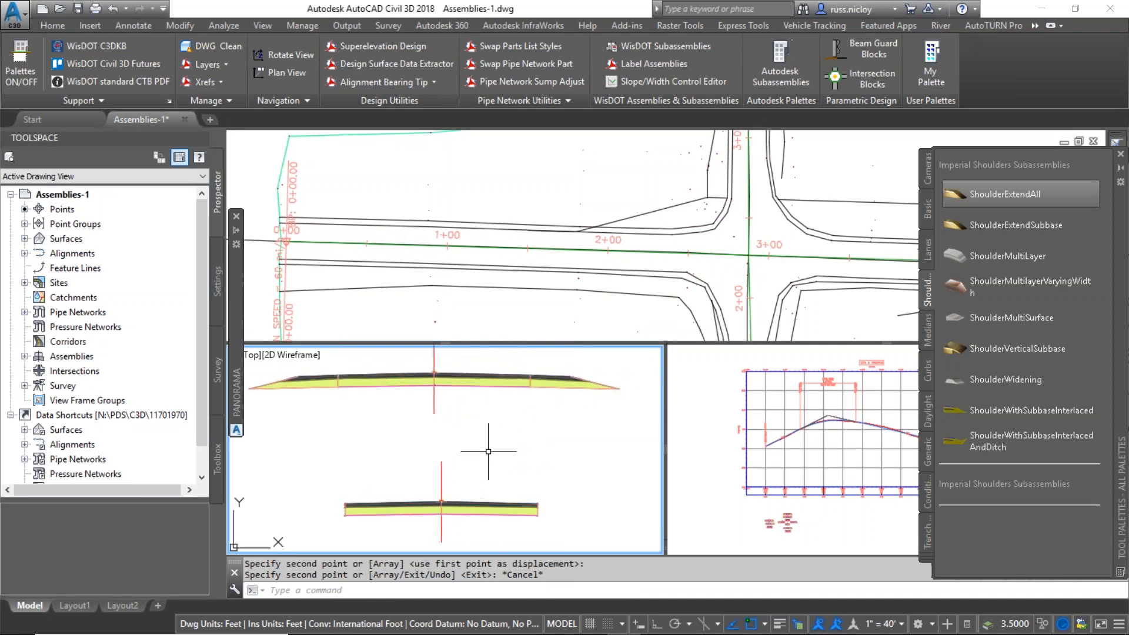
left_click(576, 411)
left_click(564, 379)
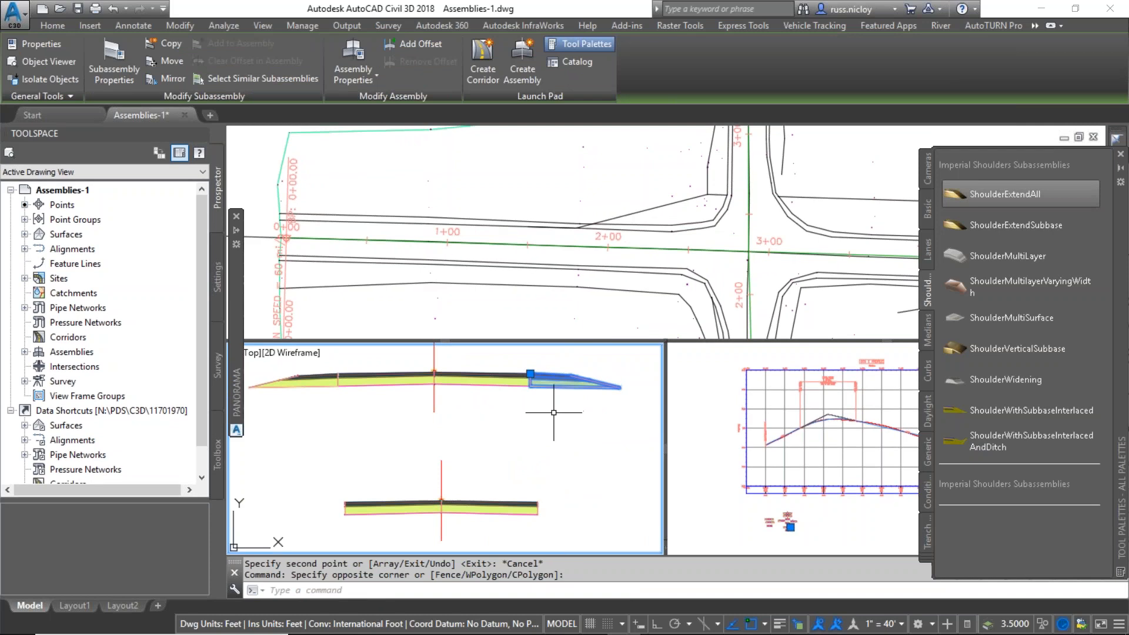
right_click(553, 414)
left_click(536, 441)
left_click(536, 442)
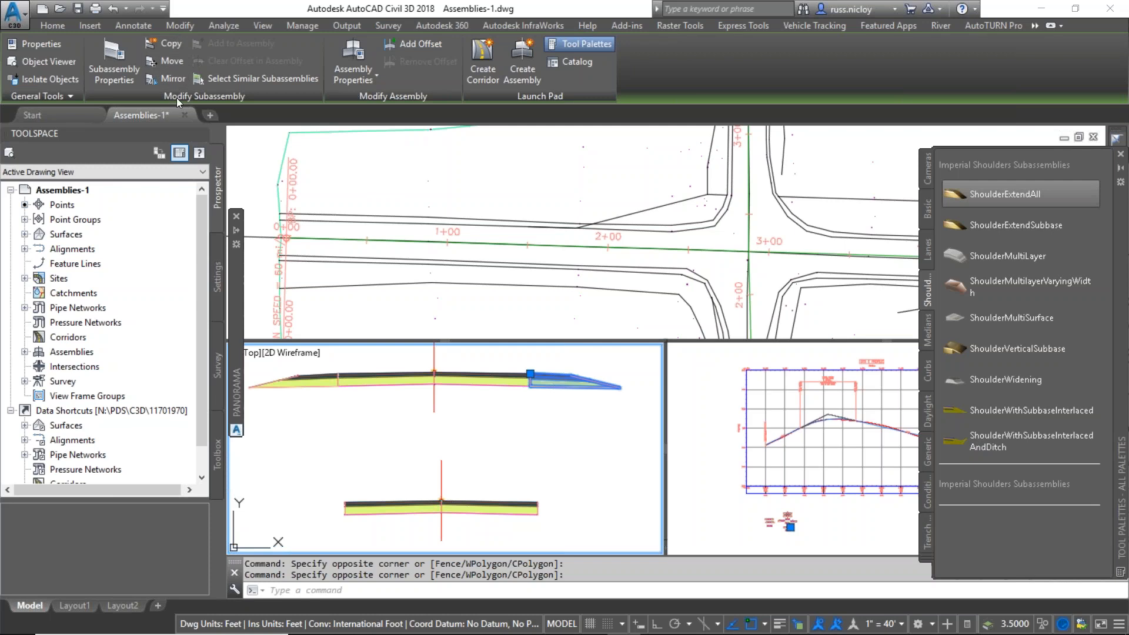
left_click(172, 47)
scroll(536, 503, "up", 3)
scroll(535, 502, "up", 4)
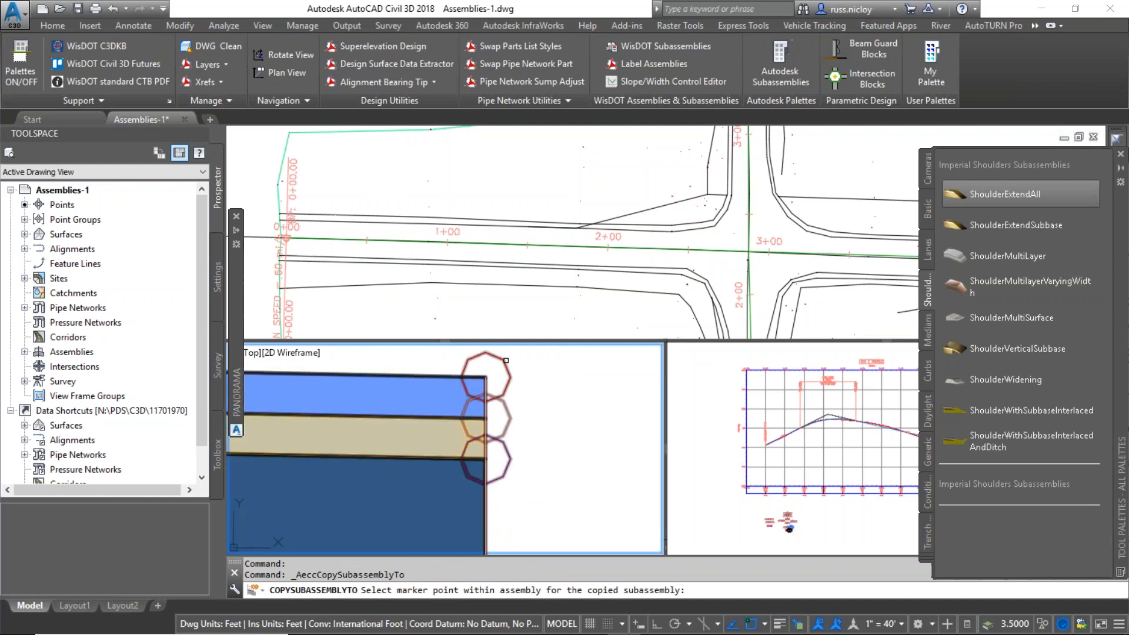
left_click(503, 382)
scroll(511, 385, "down", 3)
scroll(471, 383, "down", 4)
middle_click_drag(410, 348, 536, 459)
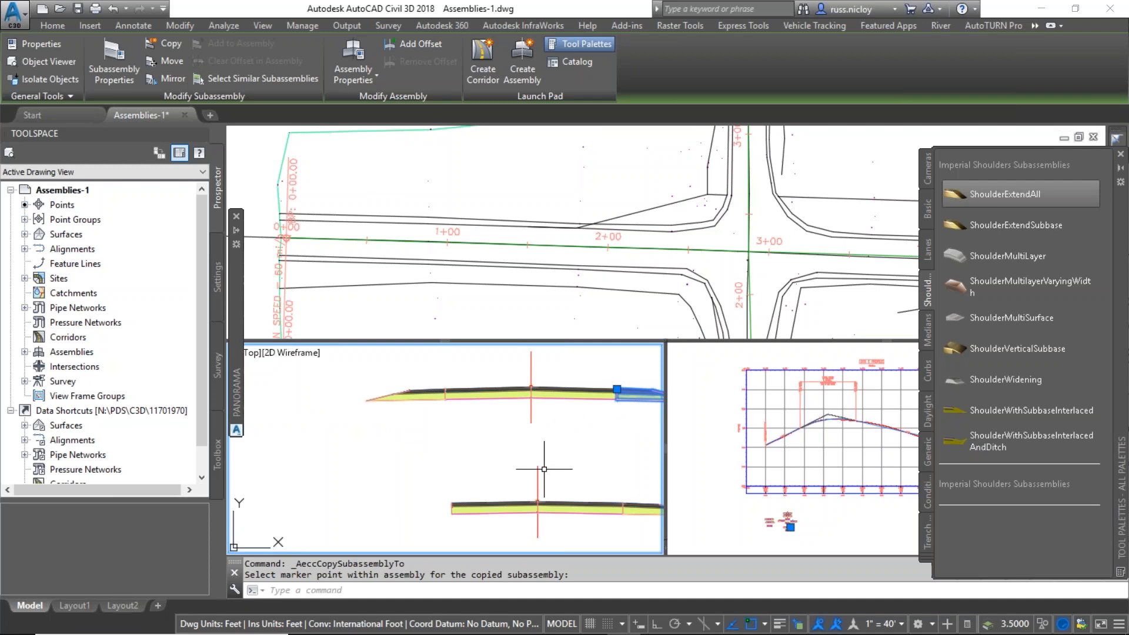
key("Escape")
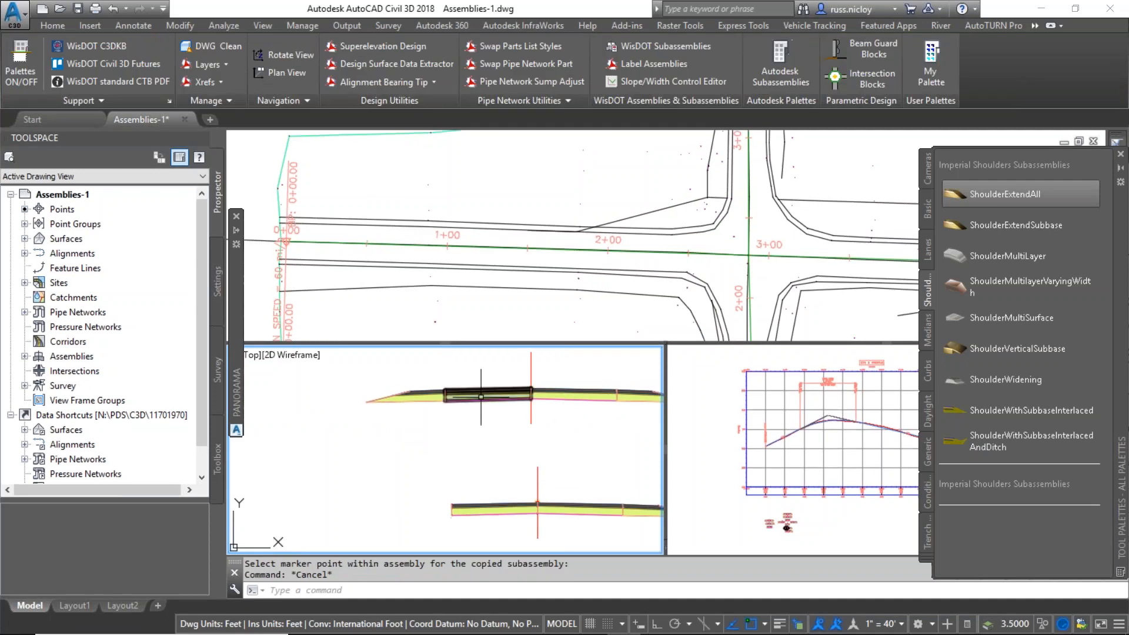
middle_click_drag(490, 509, 501, 463)
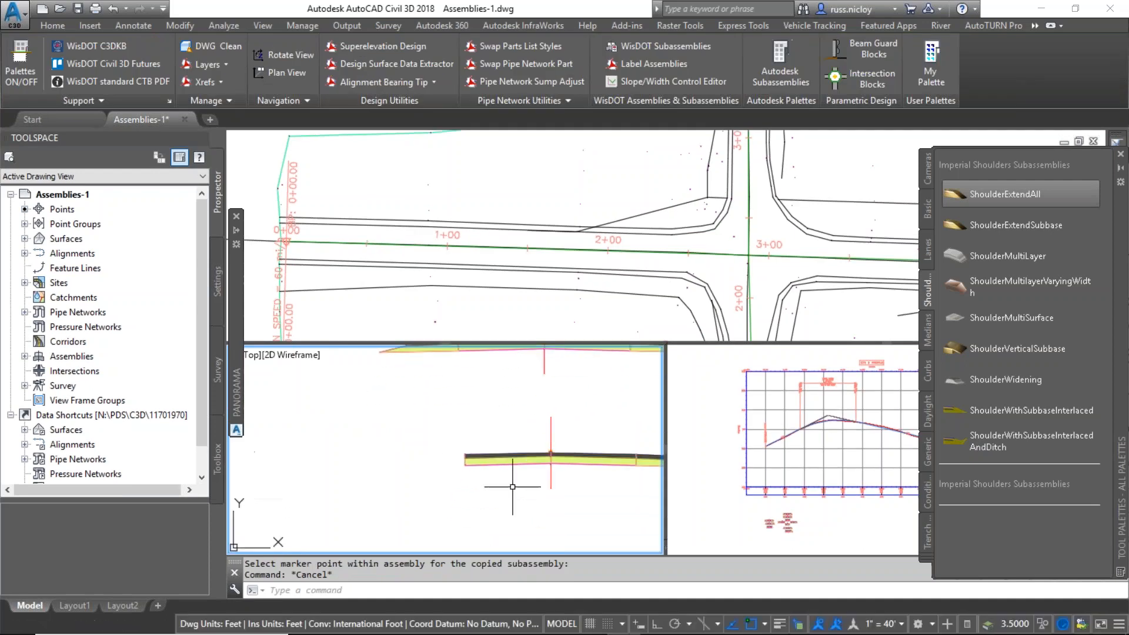
scroll(510, 489, "up", 2)
scroll(511, 470, "down", 3)
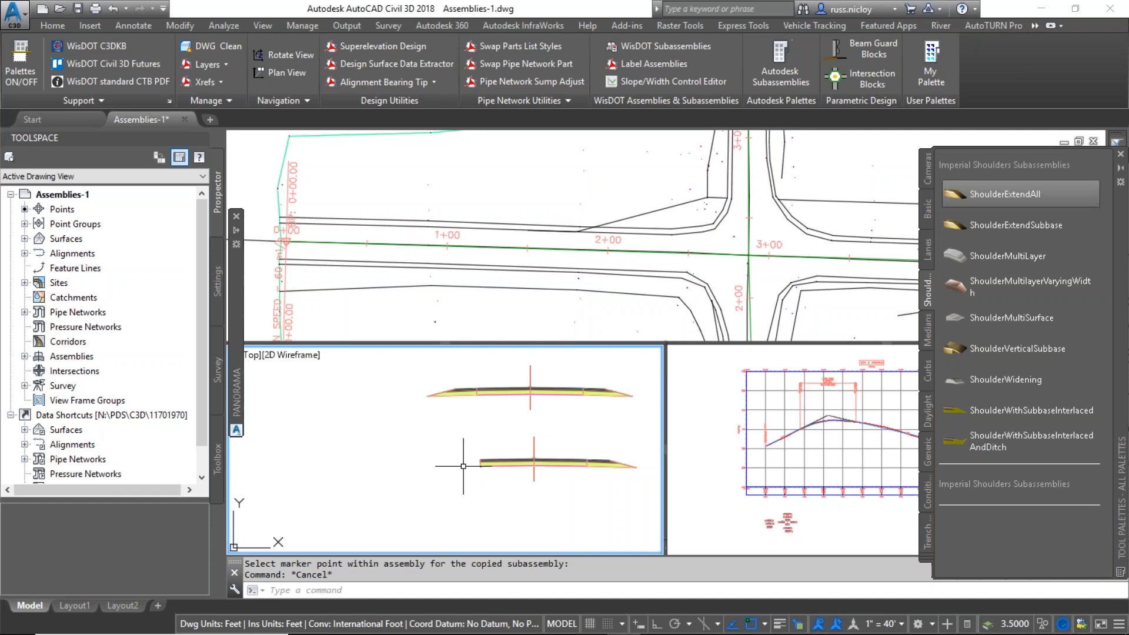
scroll(509, 471, "up", 6)
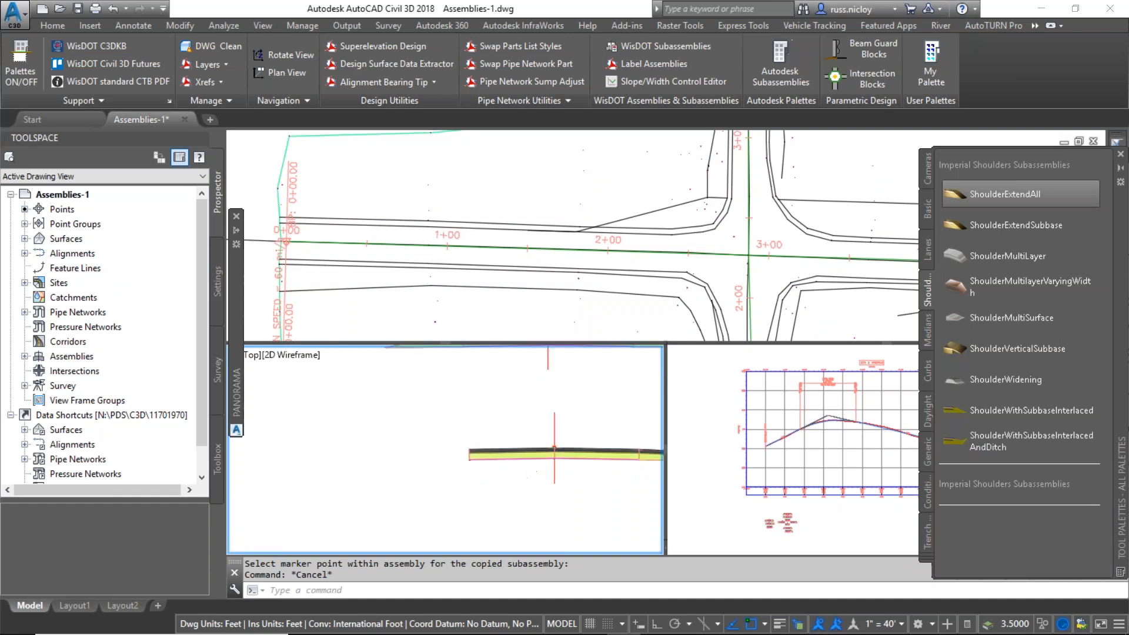
Step: Copy the left lane subassembly of the lowest assembly to the top outer marker of that same lane, adding a second left lane
left_click(521, 414)
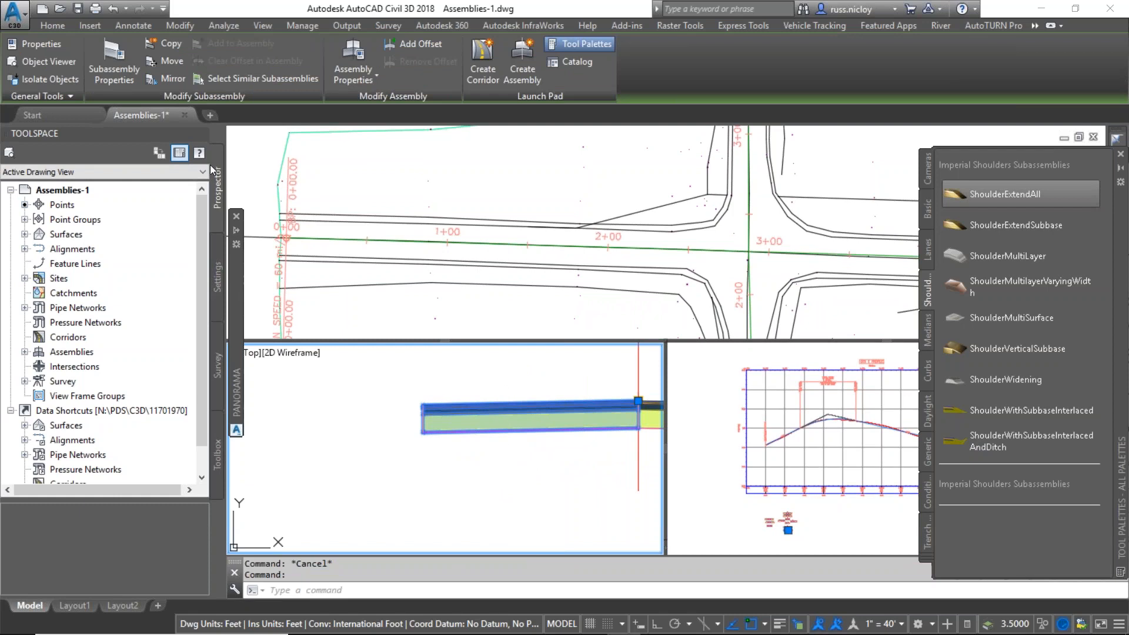
left_click(170, 44)
scroll(419, 416, "up", 5)
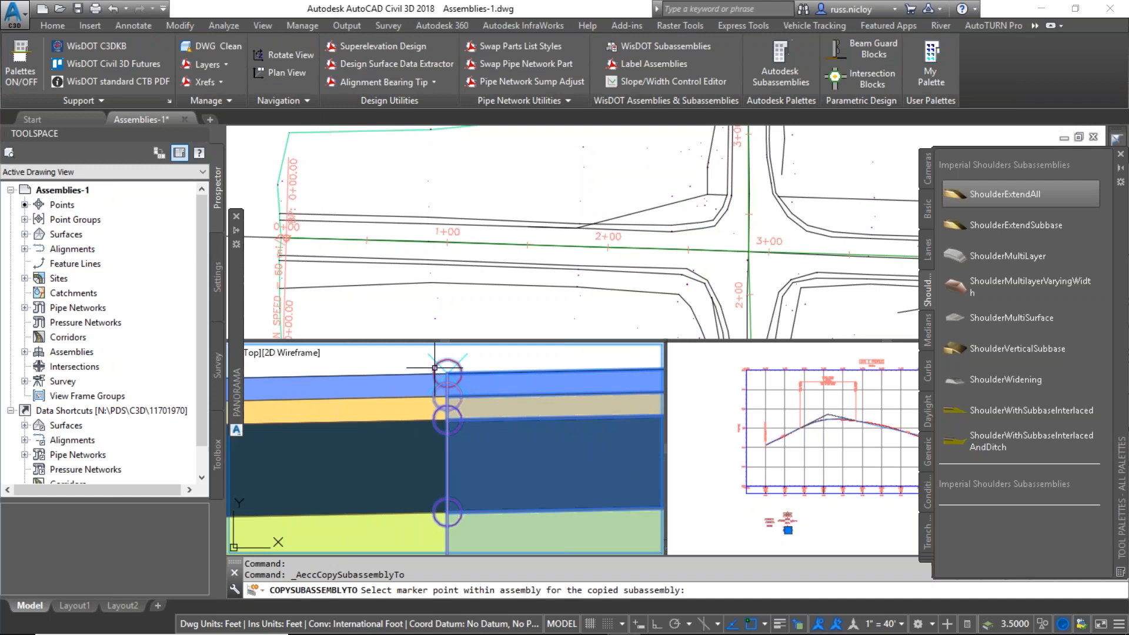
left_click(436, 377)
scroll(407, 400, "down", 8)
mouse_move(438, 388)
middle_mouse_down()
mouse_move(480, 403)
mouse_move(480, 459)
middle_mouse_up()
key("Escape")
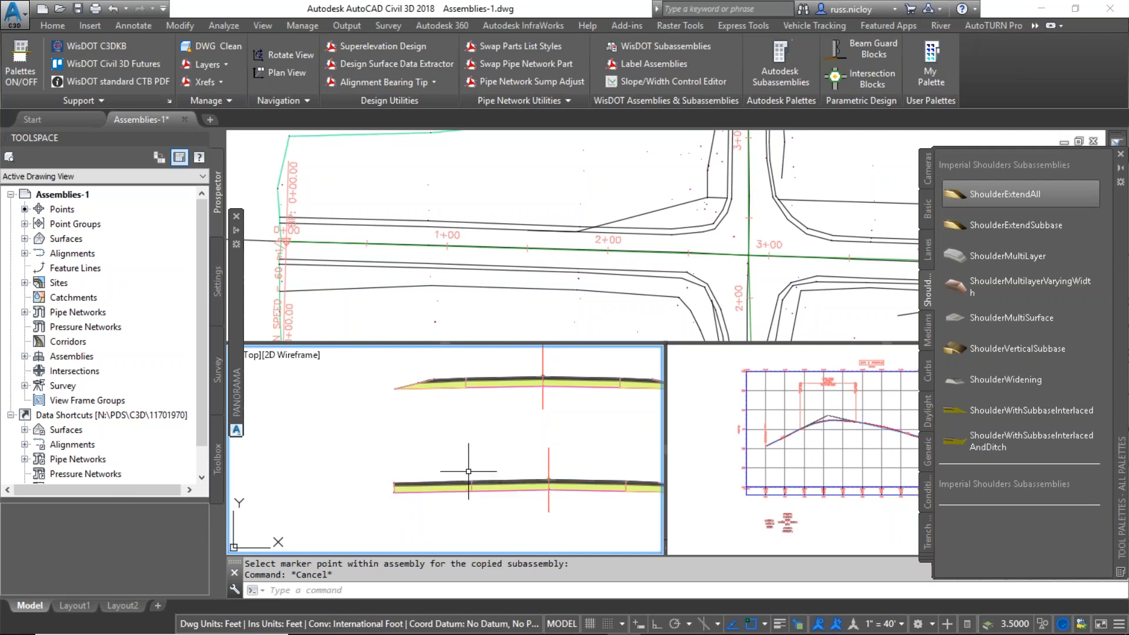
Step: Copy the left shoulder subassembly of the full-width assembly above to the top outer marker of the added left lane in the lowest assembly
left_click(436, 382)
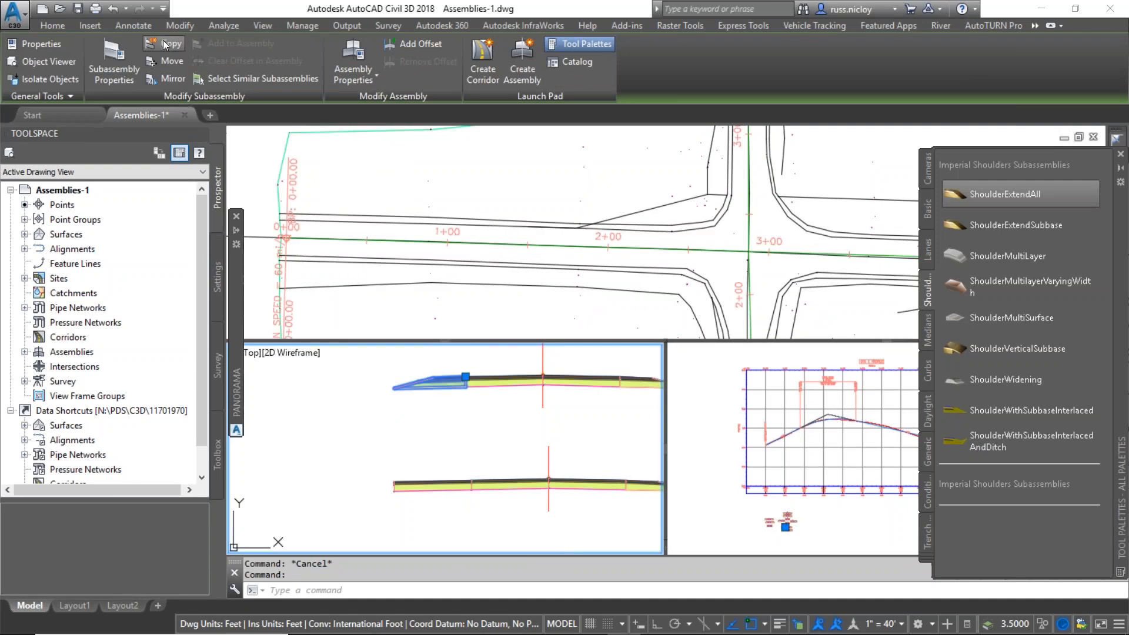
left_click(168, 45)
scroll(394, 486, "up", 5)
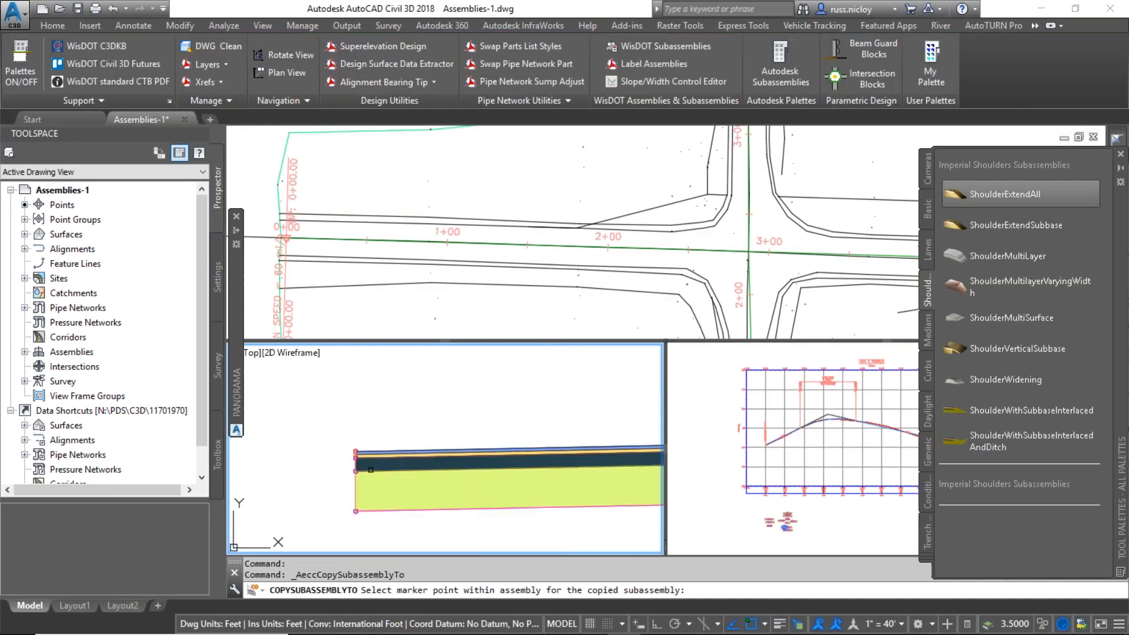
left_click(373, 447)
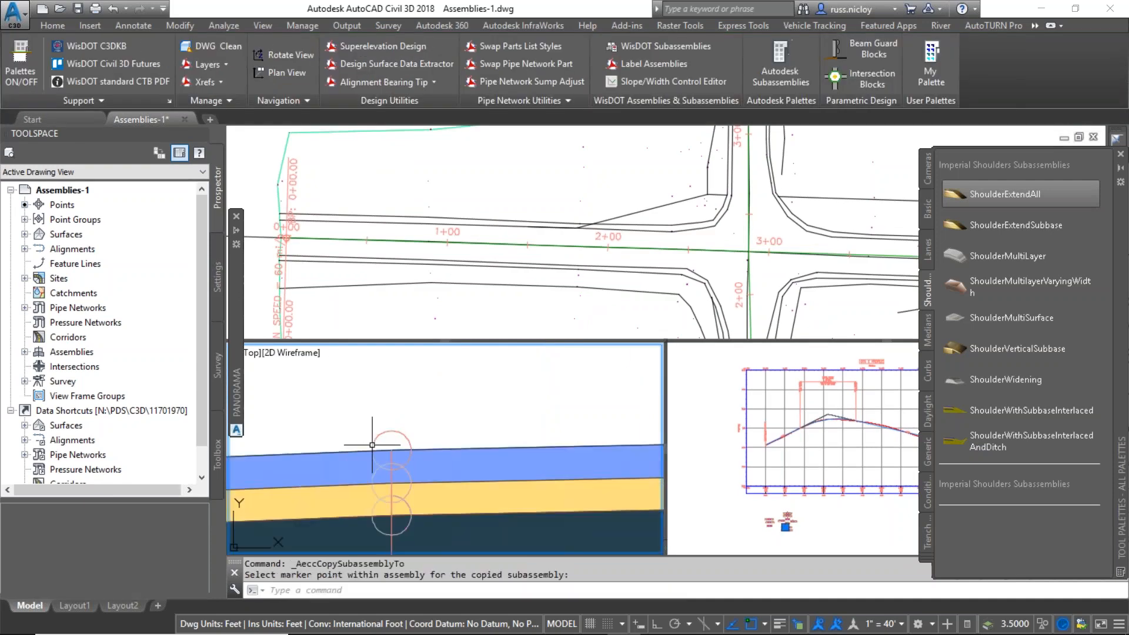
scroll(377, 435, "down", 5)
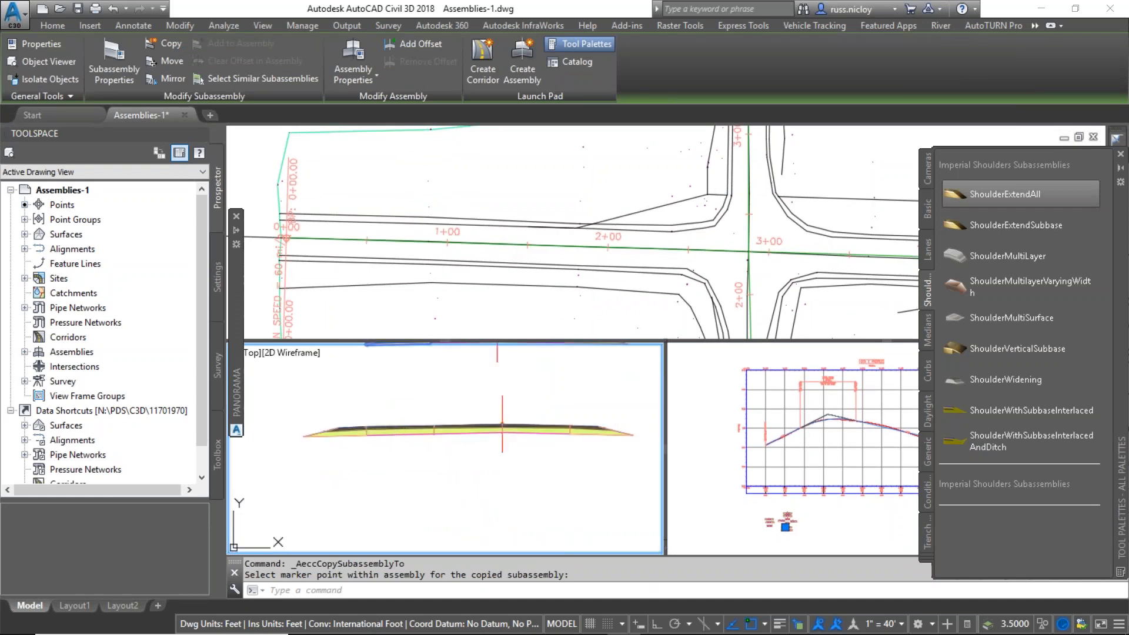
middle_click_drag(390, 453, 376, 476)
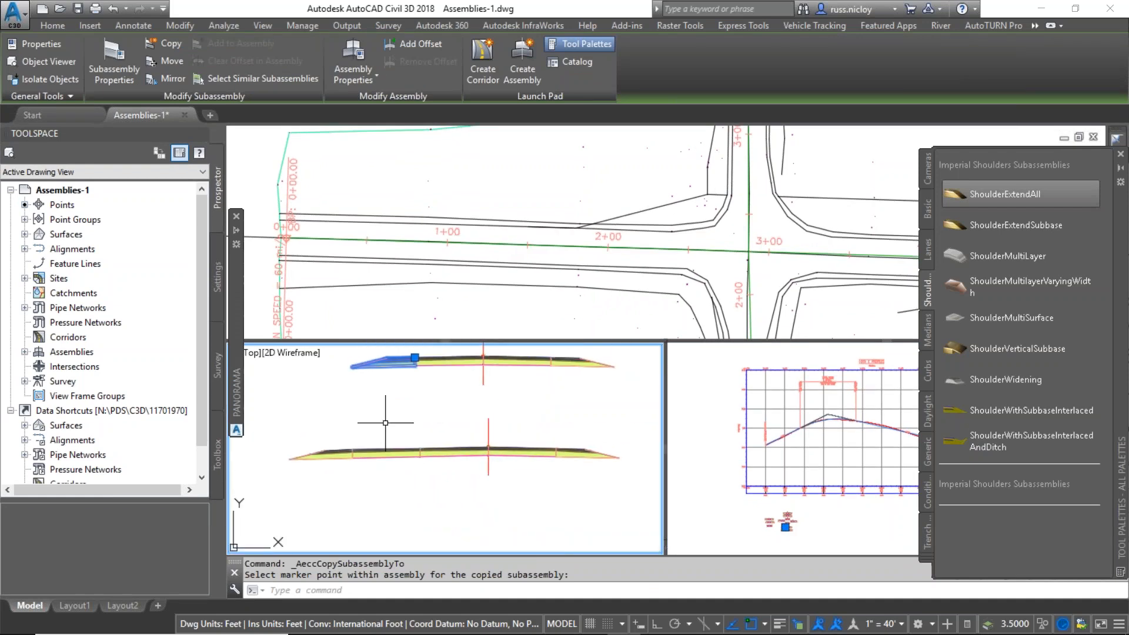
key("Escape")
Step: Set the width of the outer left lane subassembly in the lowest assembly to 0
left_click(388, 453)
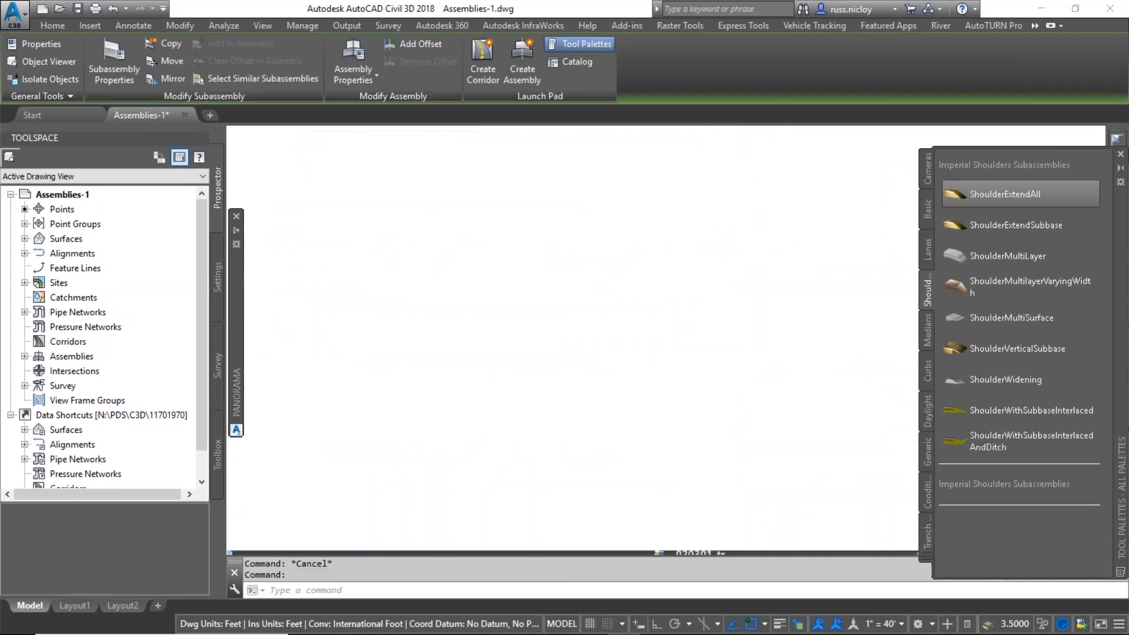
left_click(120, 65)
left_click(430, 177)
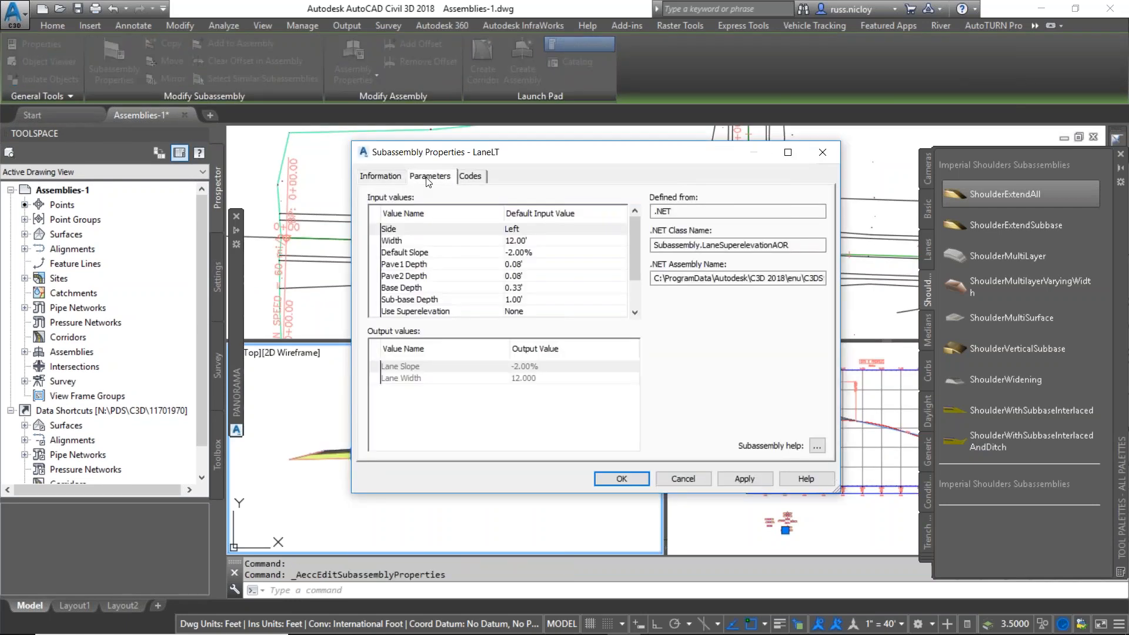
left_click(521, 240)
left_click_drag(538, 153, 643, 109)
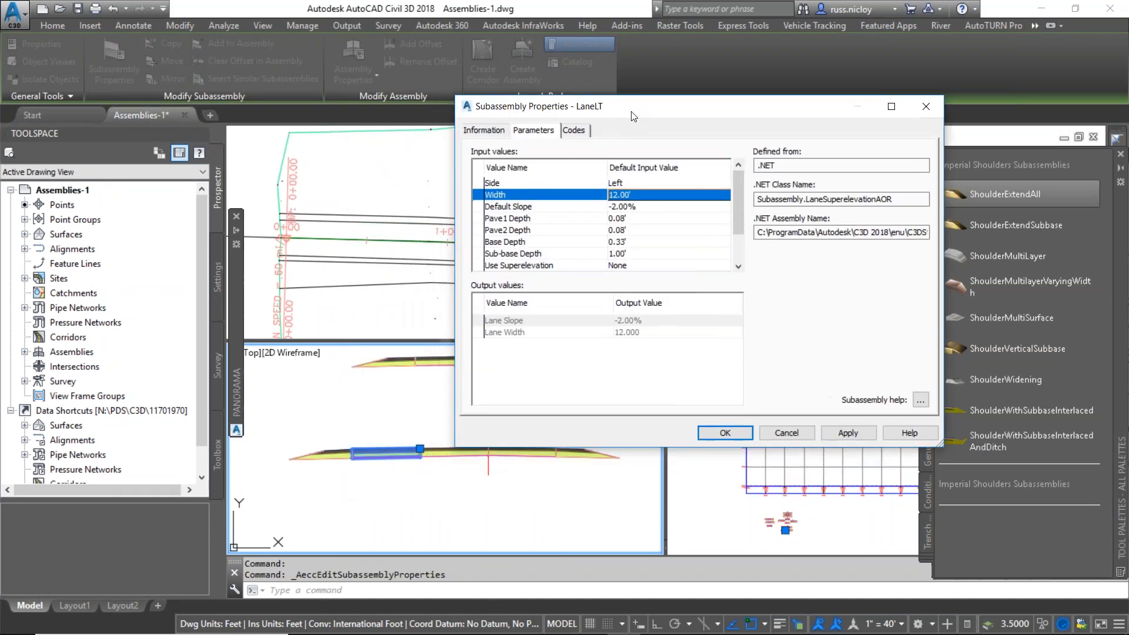
left_click(641, 195)
type("0")
left_click(731, 437)
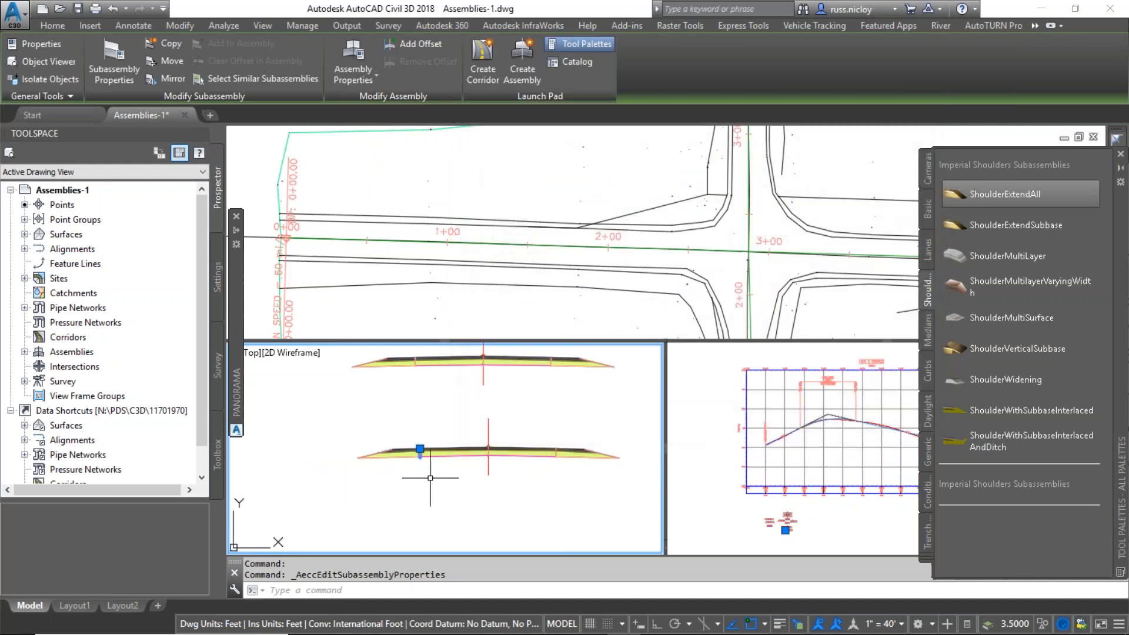
scroll(403, 454, "up", 3)
middle_click_drag(404, 453, 473, 465)
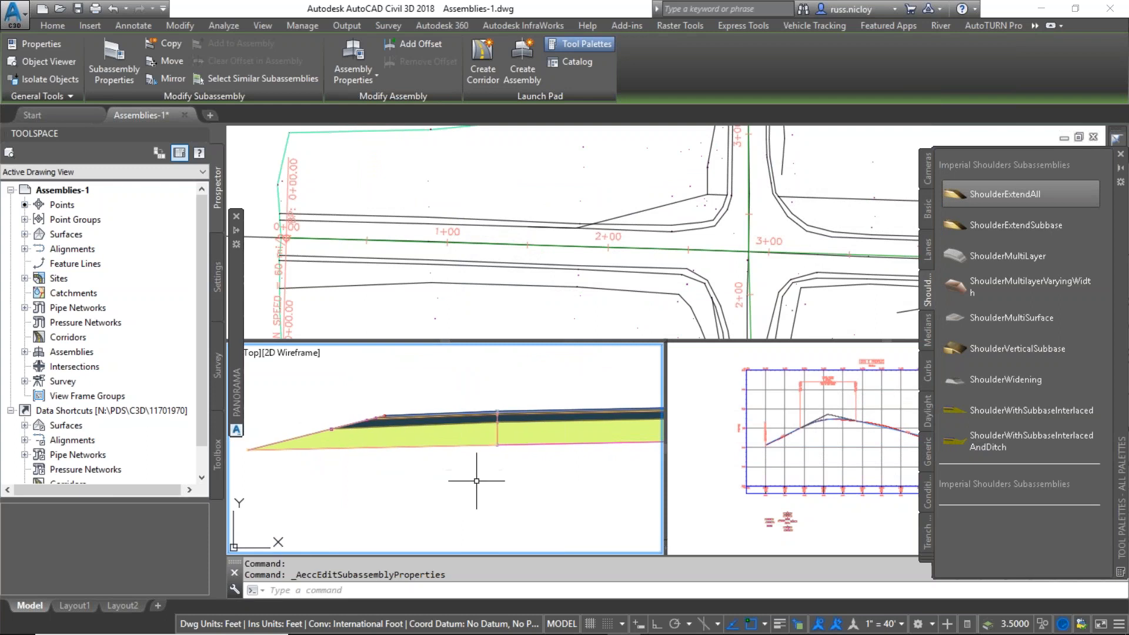
key("Escape")
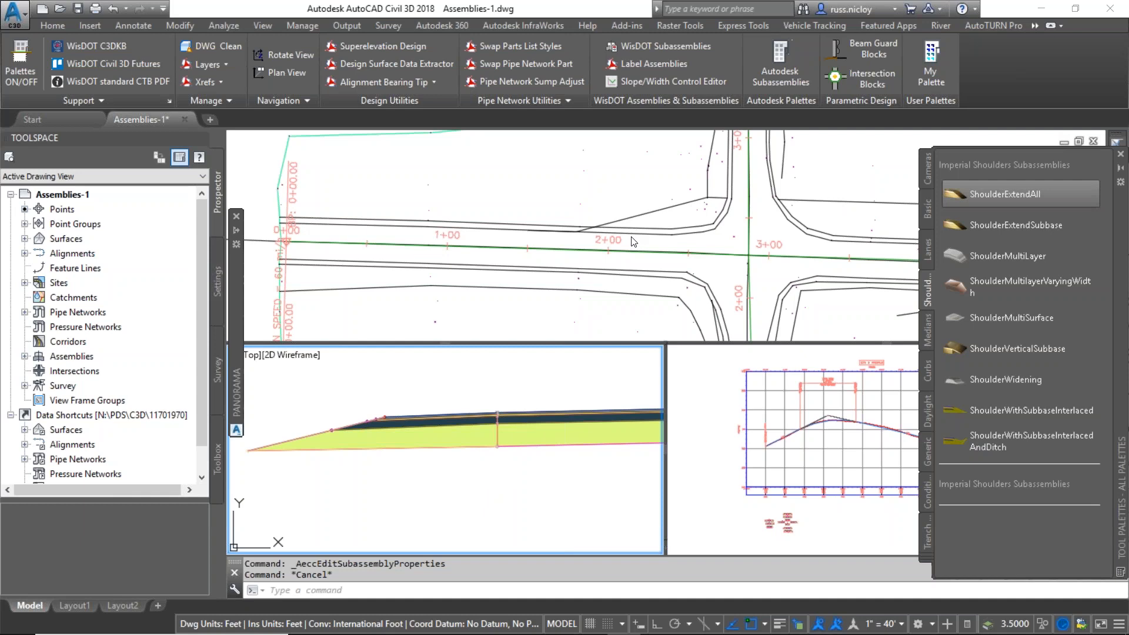
Step: Open the properties of the lowest assembly at its construction structure of left and right subassemblies
left_click(474, 493)
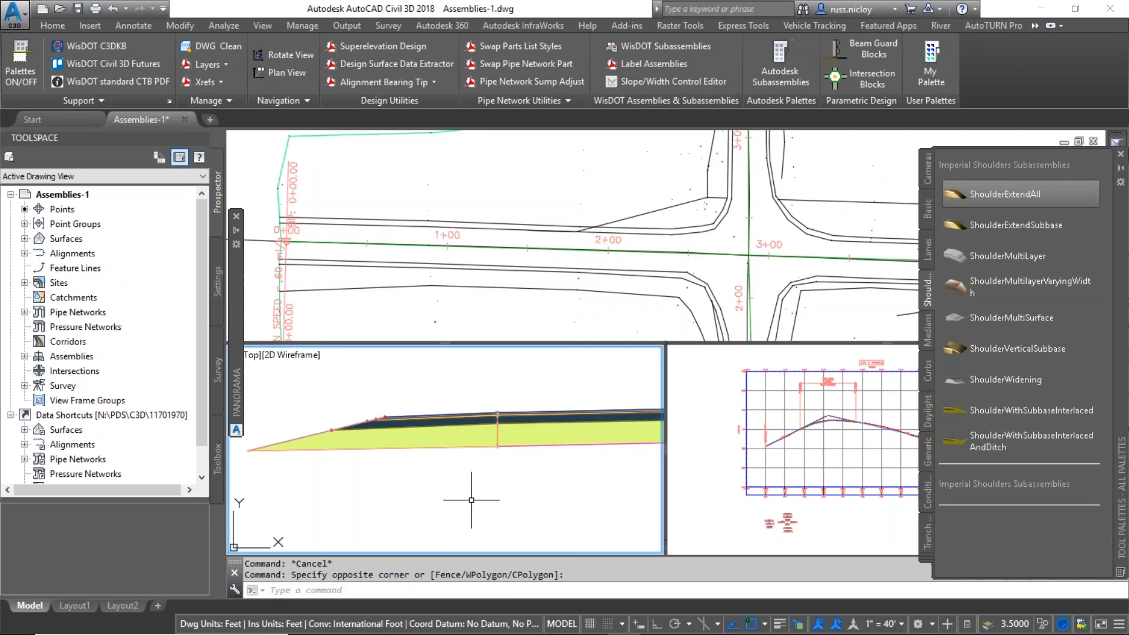
scroll(475, 493, "down", 2)
scroll(475, 492, "down", 2)
middle_click_drag(544, 496, 464, 514)
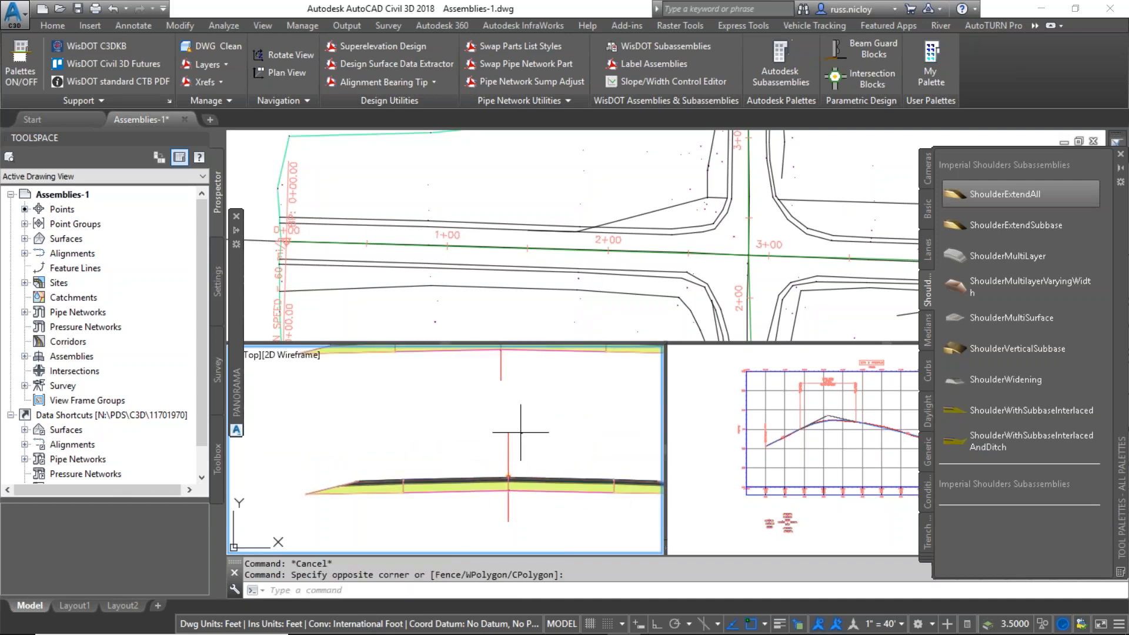
left_click(521, 432)
left_click(490, 458)
left_click(353, 69)
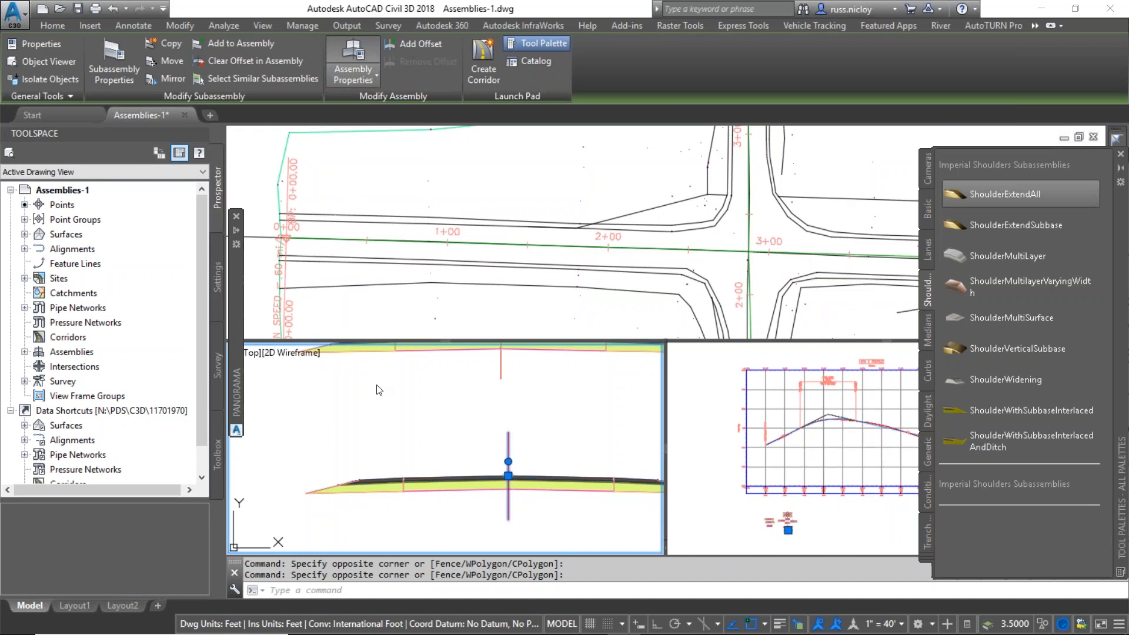
left_click(720, 108)
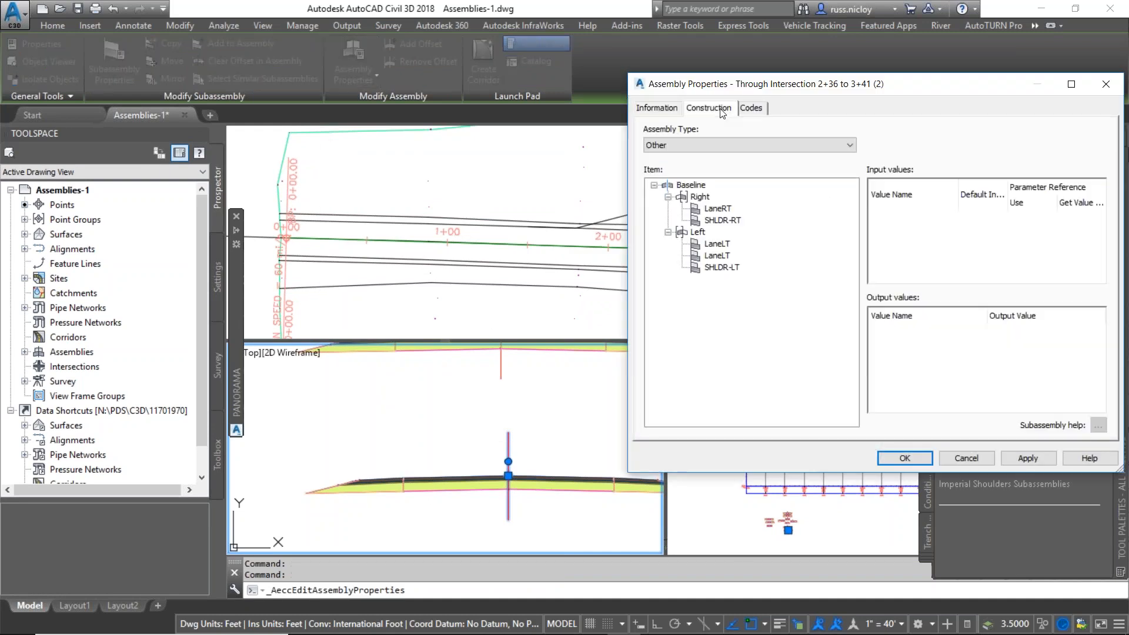
Step: Compare the input values of the two LaneLT subassemblies and SHLDR-LT in the left group to identify the outer lane
left_click(711, 244)
left_click(721, 257)
left_click(721, 267)
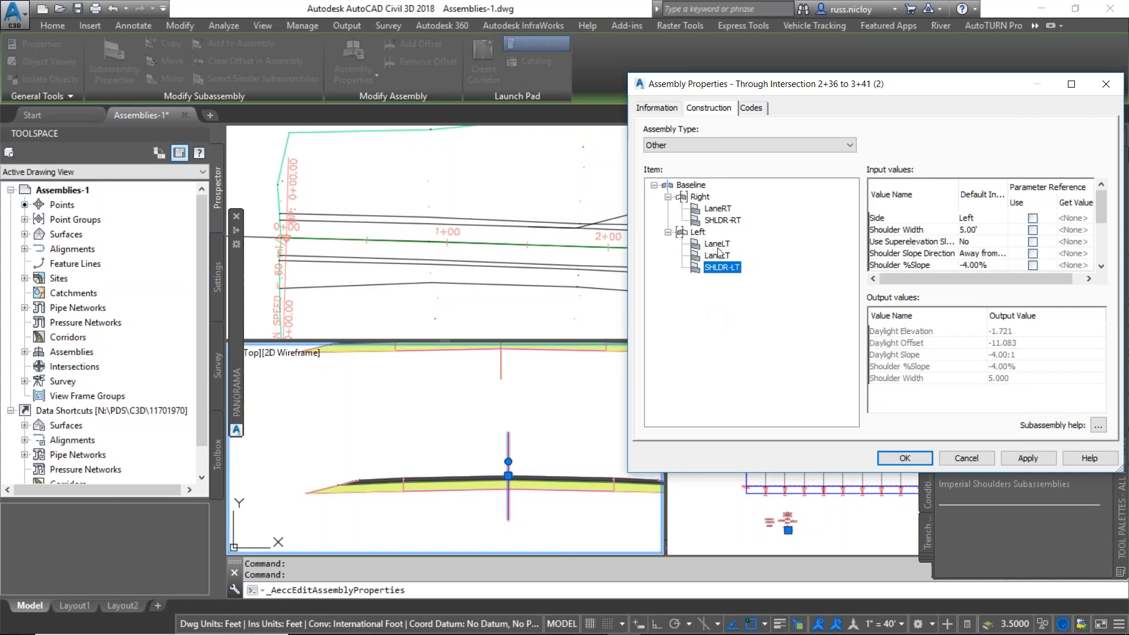
left_click(698, 233)
left_click(718, 244)
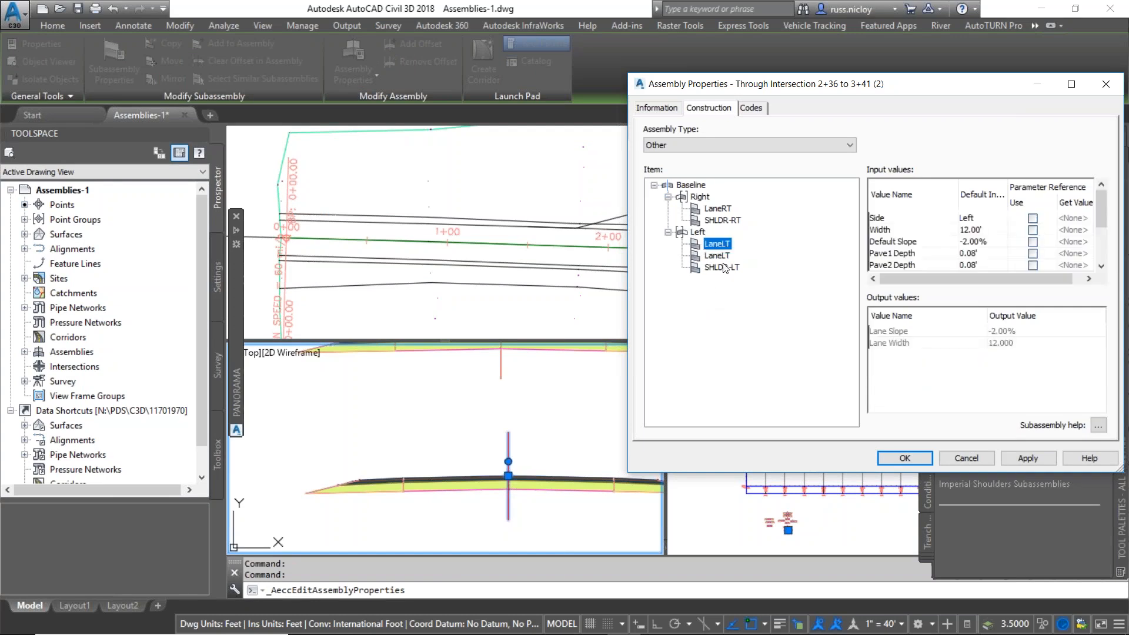
left_click(725, 257)
left_click(724, 245)
Step: Rename the second LaneLT subassembly in the left group as Ramp-LT and accept the assembly properties
left_click(719, 256)
left_click(723, 260)
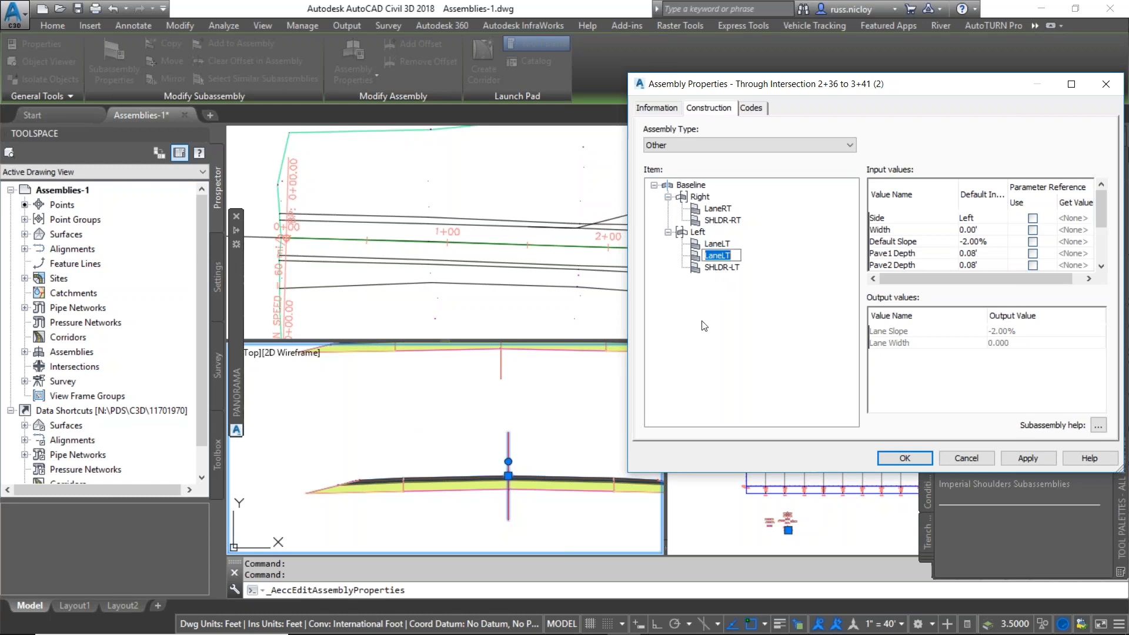
type("Ramp-Lat")
key("BackSpace")
key("BackSpace")
type("T")
key("Return")
left_click(906, 459)
key("Escape")
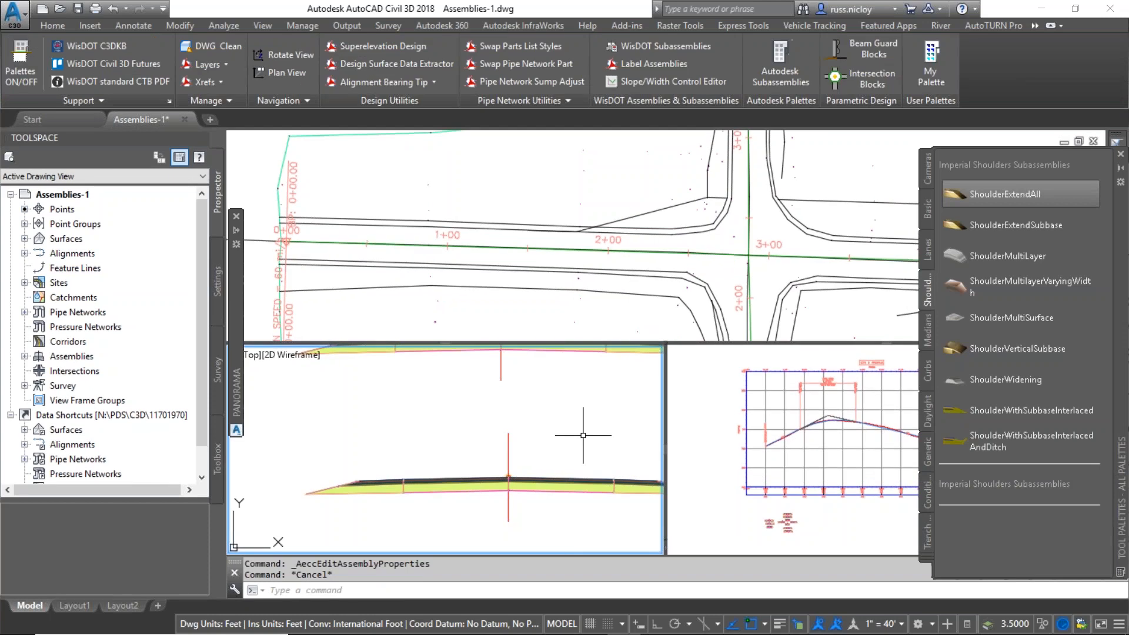
middle_click_drag(583, 435, 509, 493)
scroll(521, 404, "down", 6)
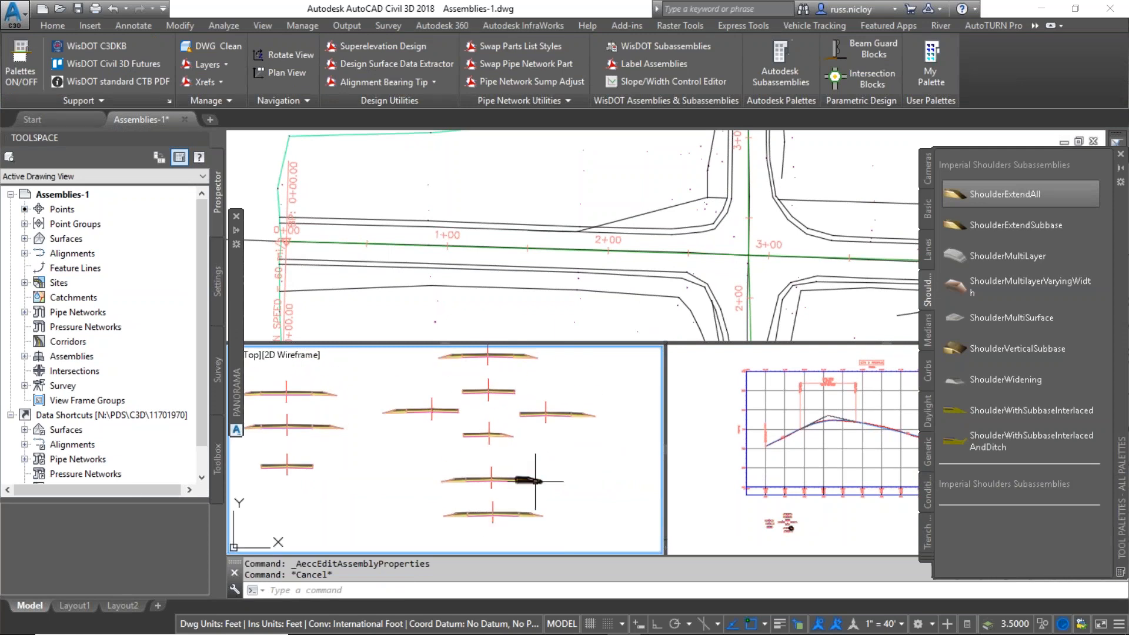
key("alt+Tab")
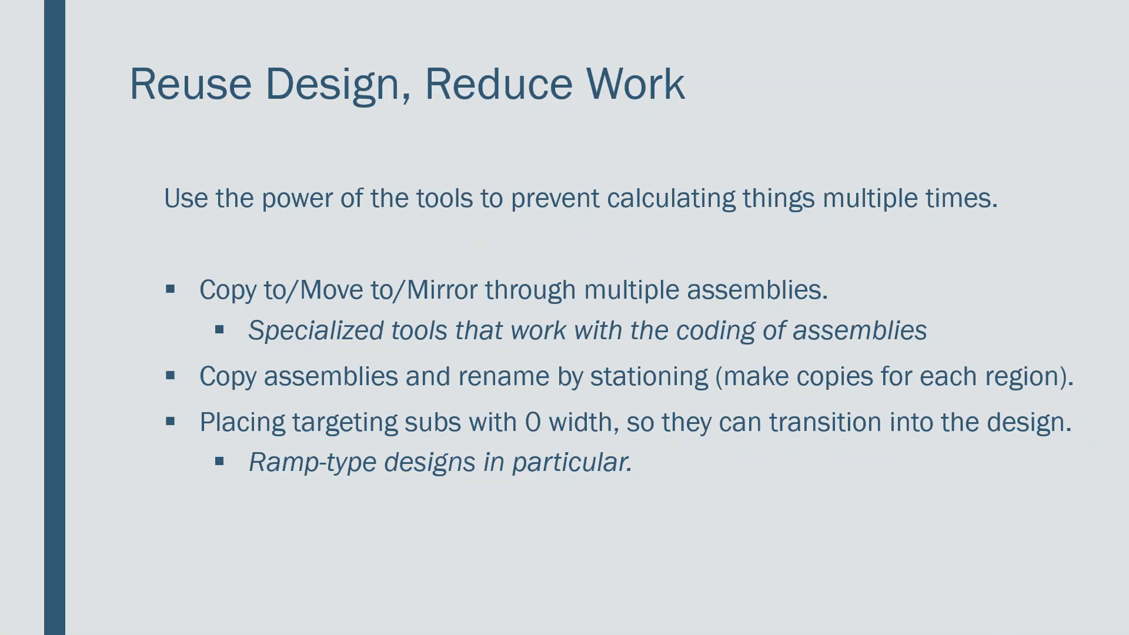
key("Right")
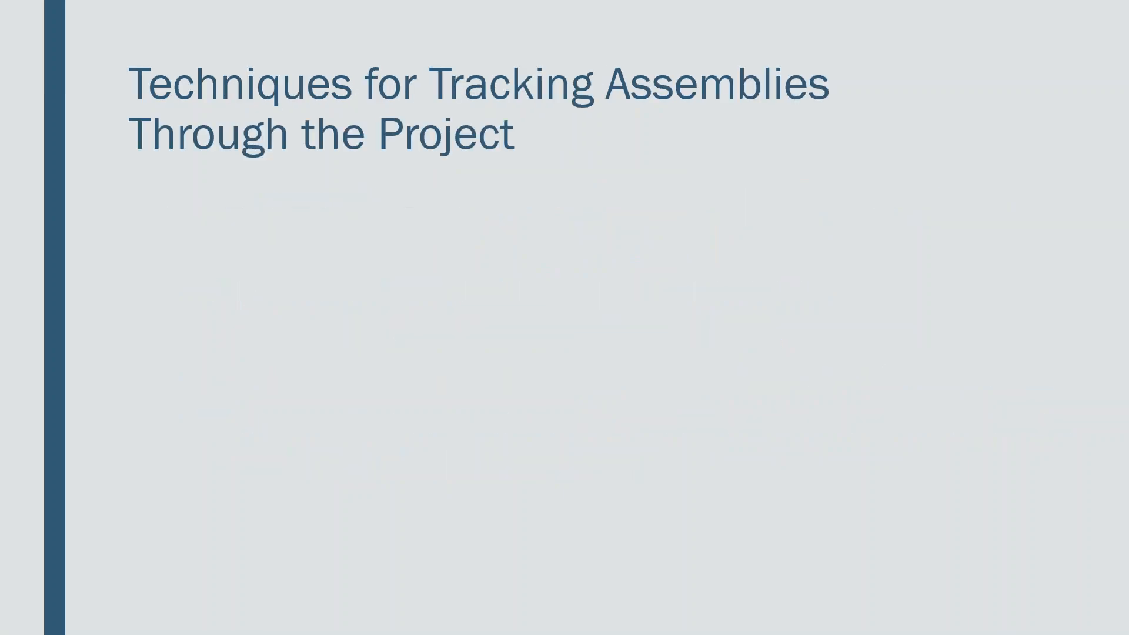
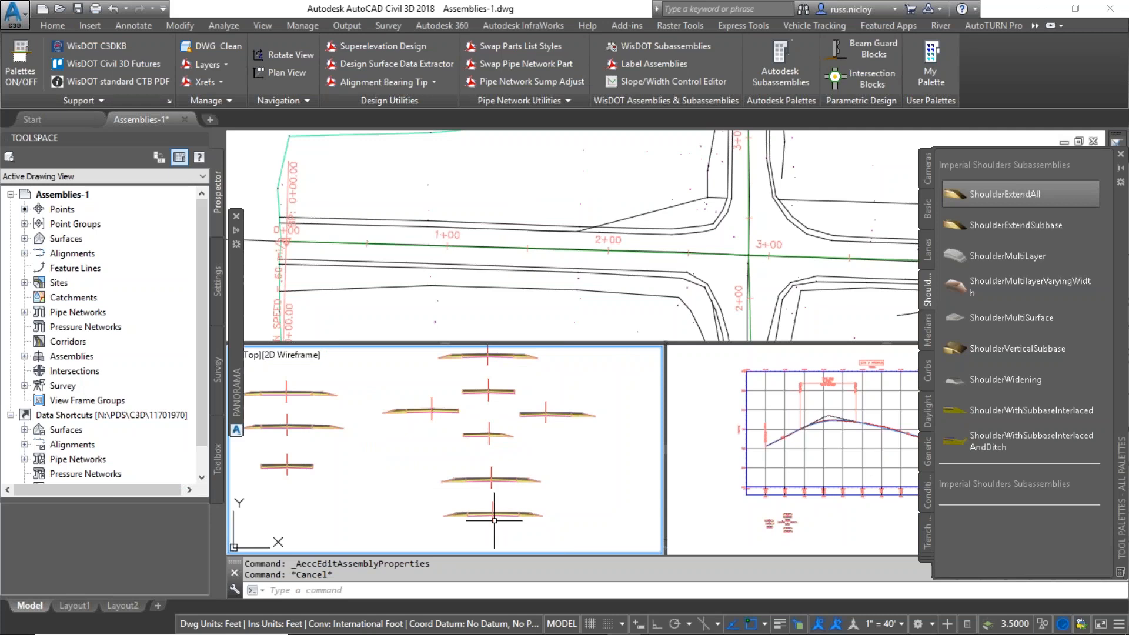
Step: Rename the lowest assembly with the added left lane as East Assembly 3+41 to 12+00
middle_click_drag(488, 508, 452, 505)
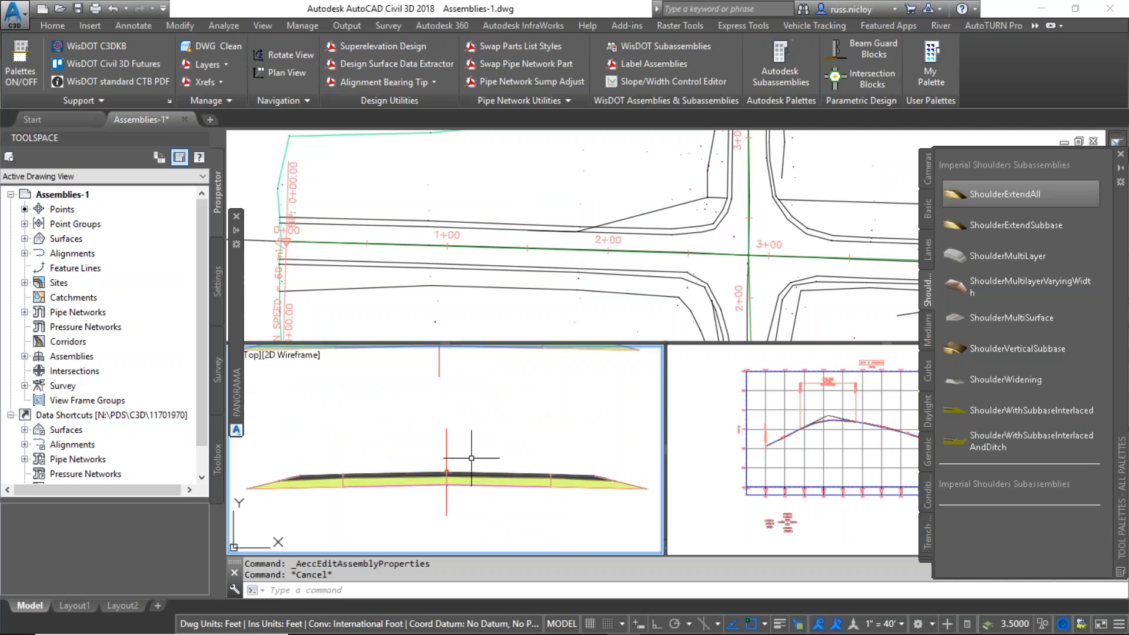
left_click(465, 435)
left_click(436, 450)
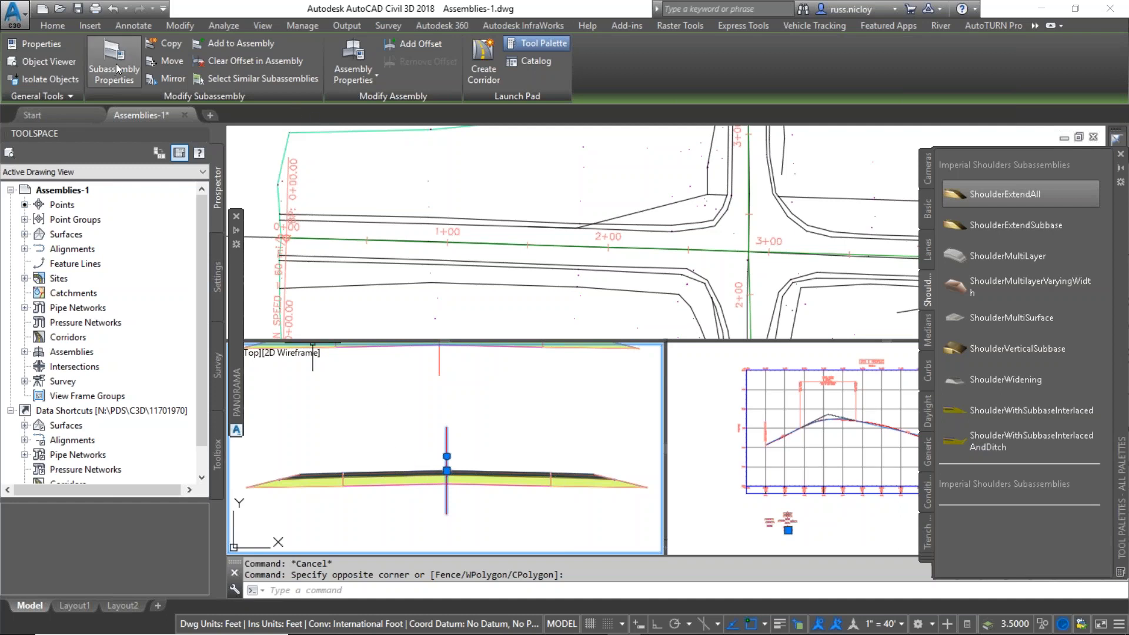
left_click(347, 53)
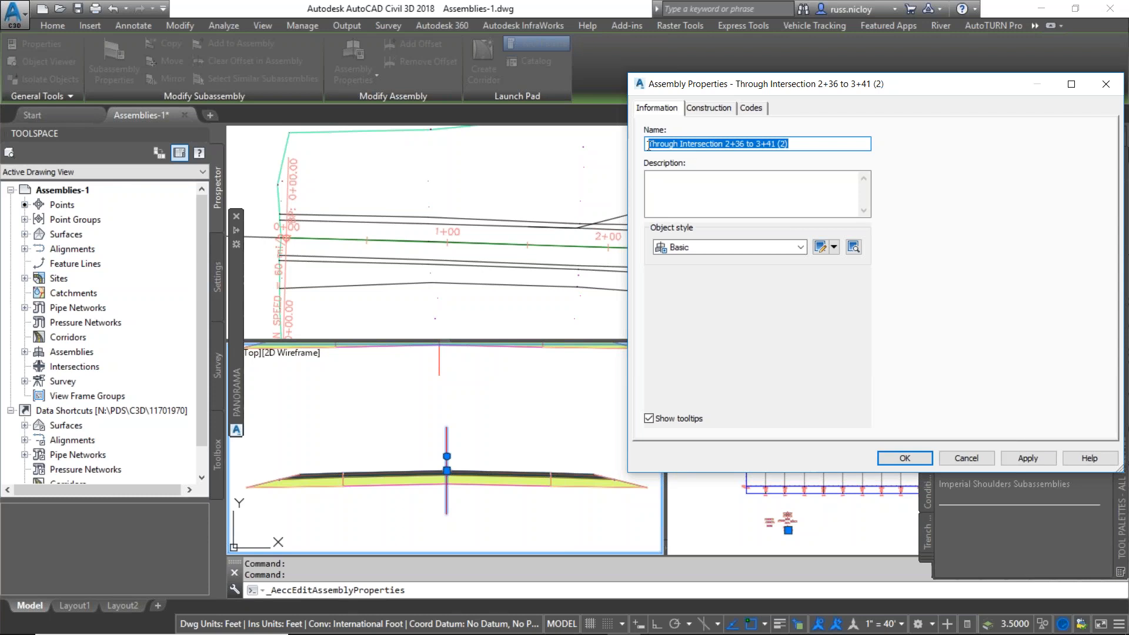
left_click_drag(648, 145, 722, 149)
type("East Asse")
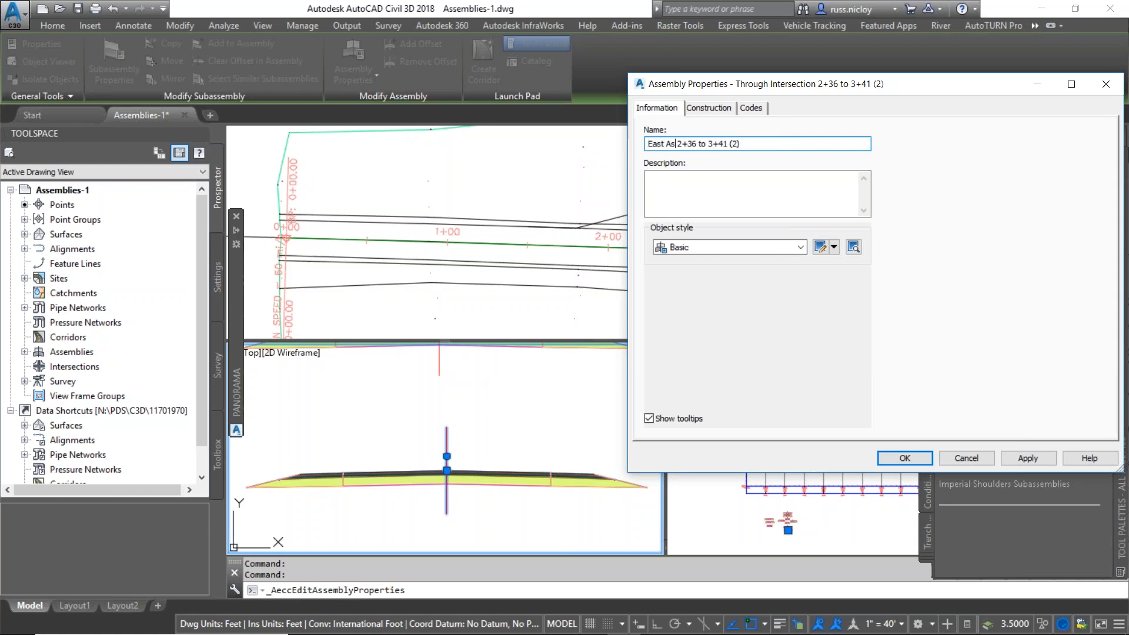
type("mbly")
left_click_drag(701, 145, 720, 145)
key("Delete")
key("Delete")
key("Delete")
key("Delete")
key("Delete")
left_click_drag(723, 145, 740, 146)
type("t")
left_click(734, 183)
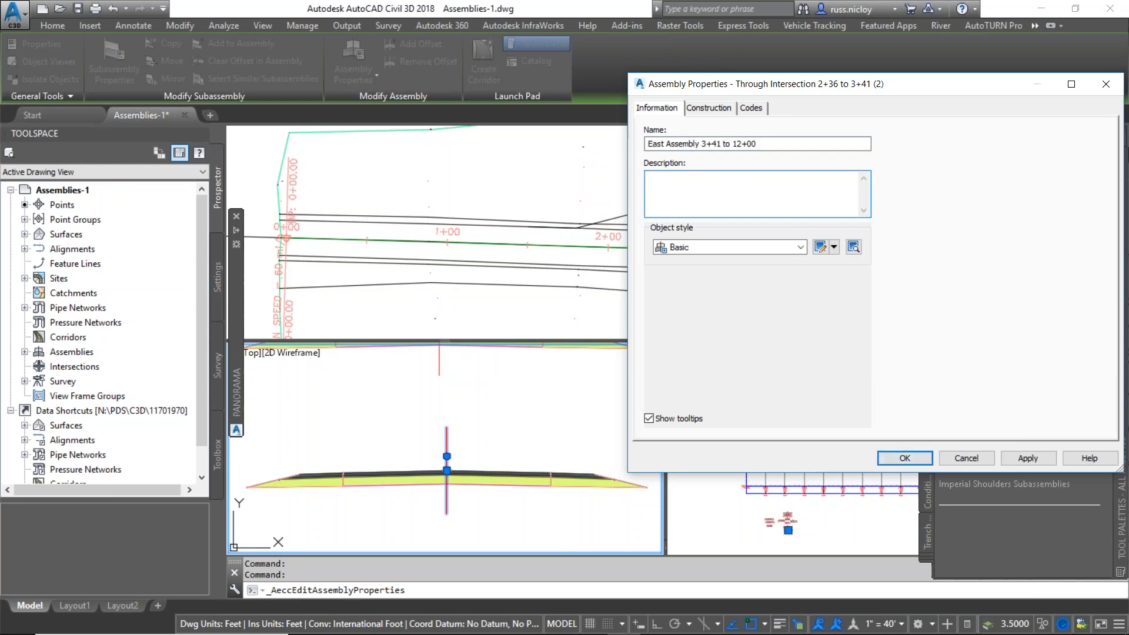
Step: Examine the Use Superelevation options available for the LaneLT subassembly in the assembly's construction structure
left_click(710, 109)
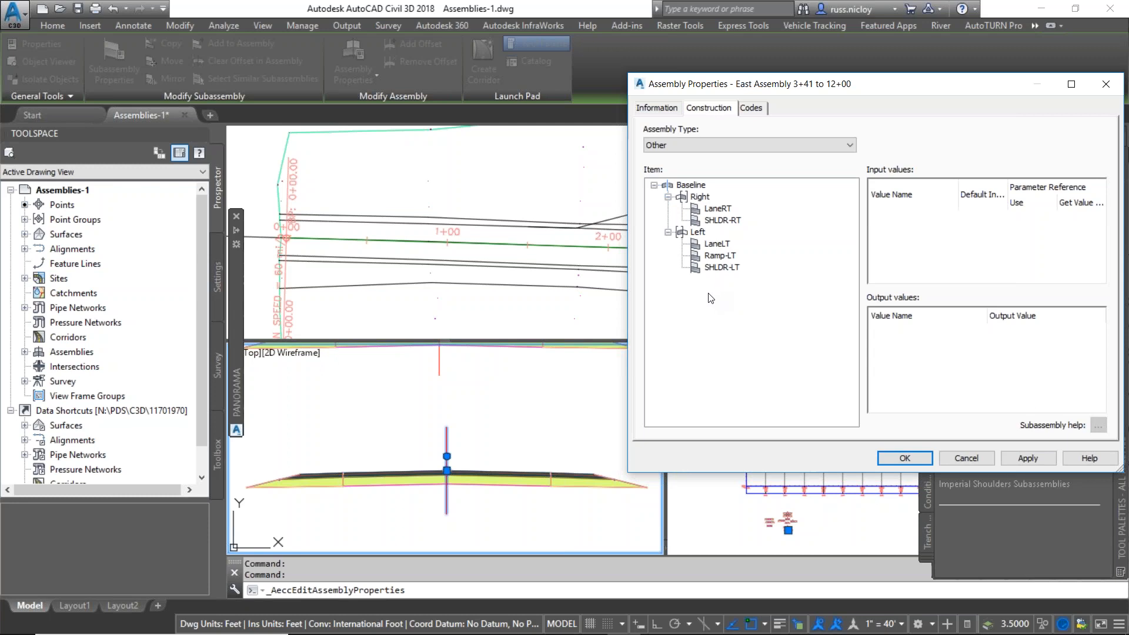
left_click(717, 244)
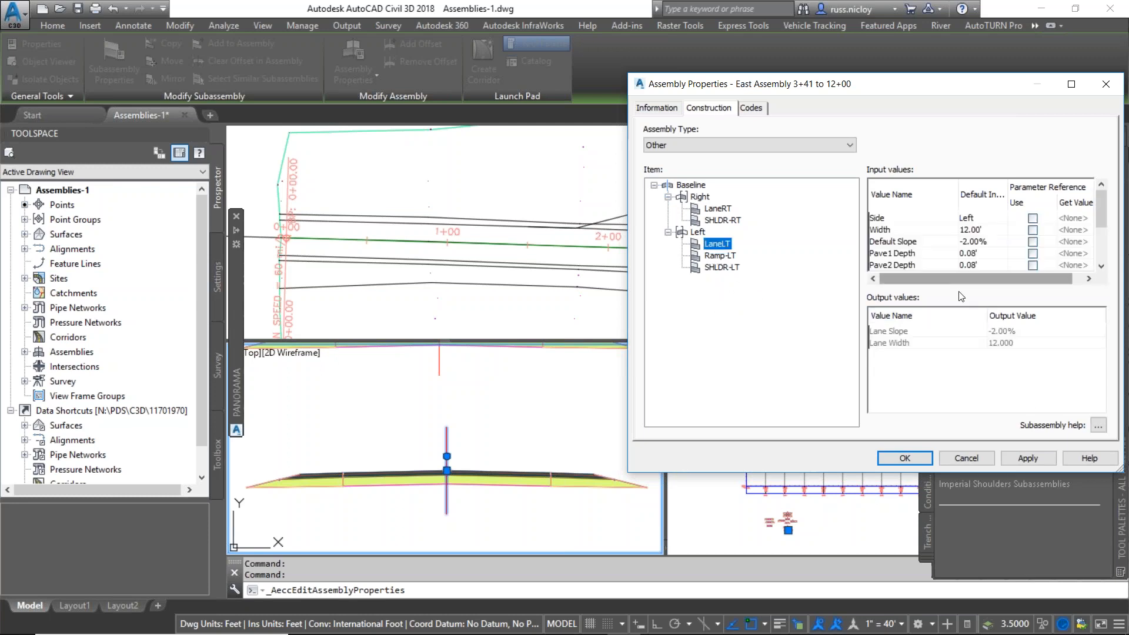
left_click(1101, 266)
left_click(1101, 266)
left_click(1101, 266)
left_click(1101, 266)
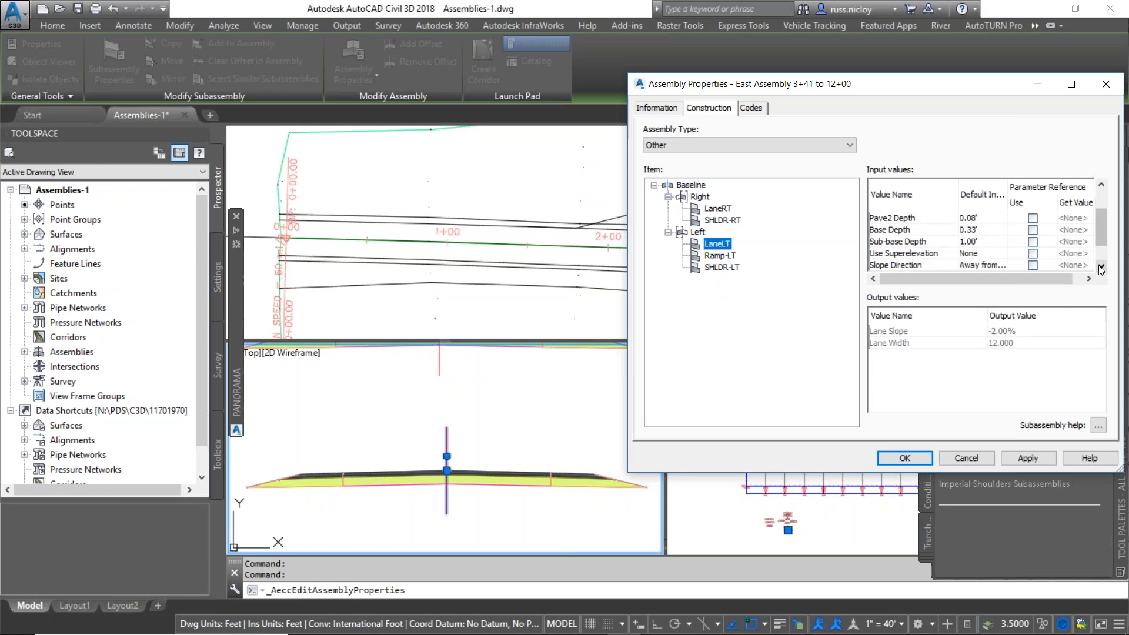
double_click(972, 254)
left_click(904, 273)
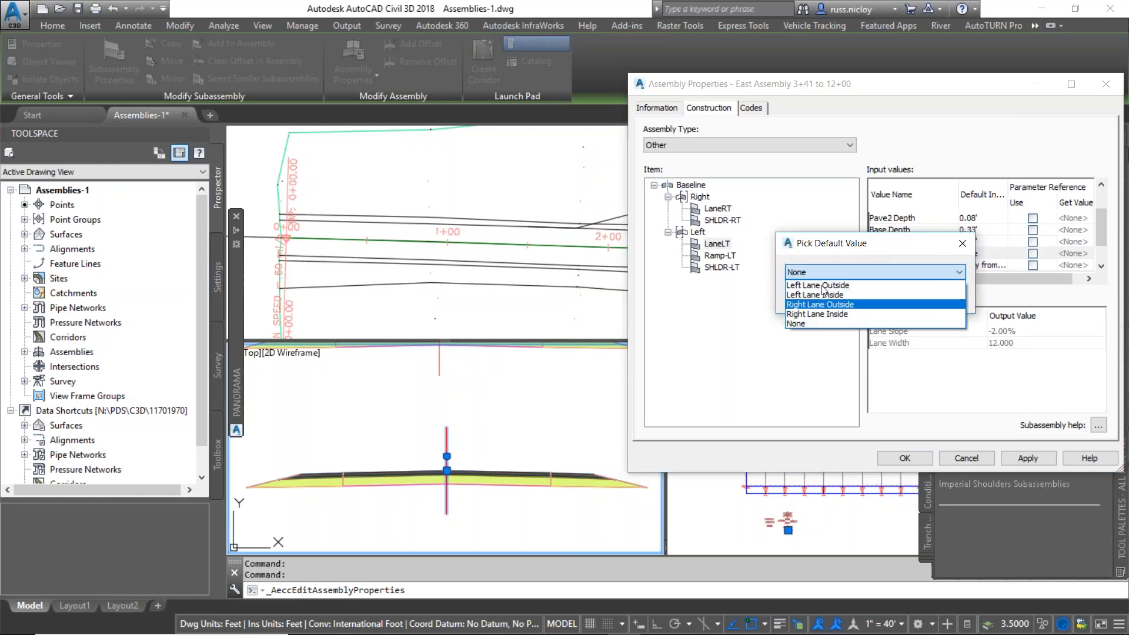
left_click(840, 260)
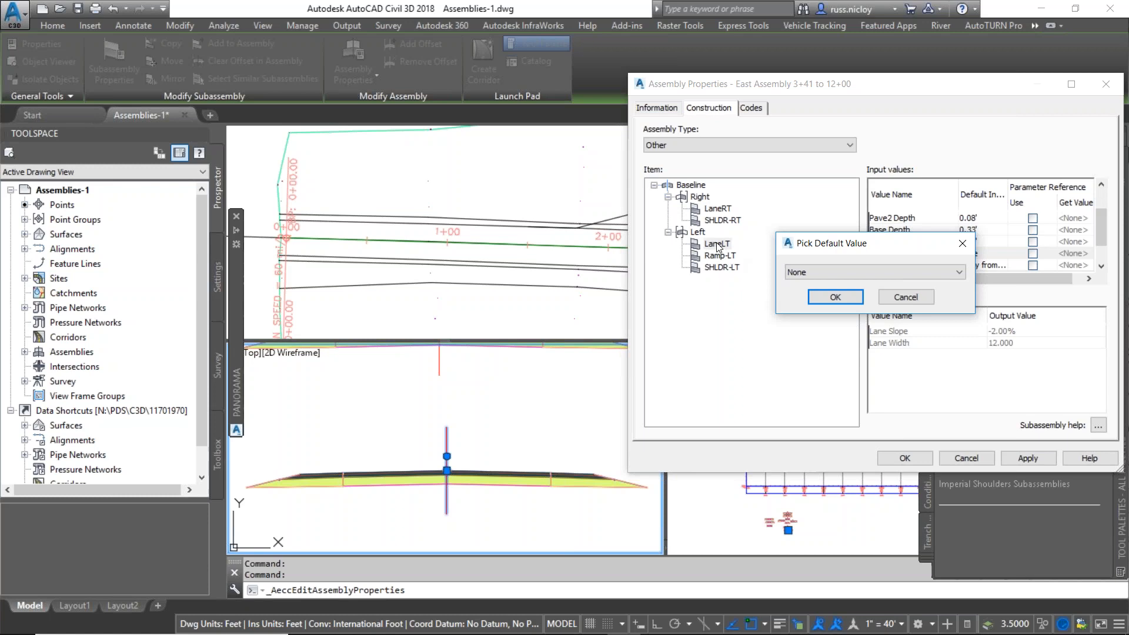
left_click(842, 273)
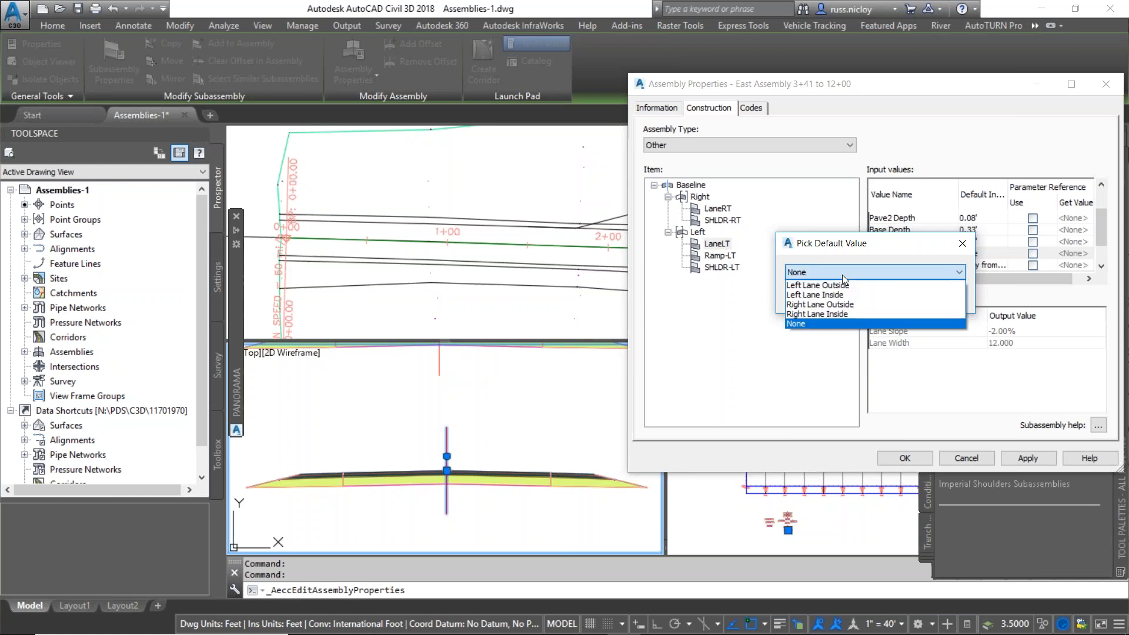
left_click(842, 272)
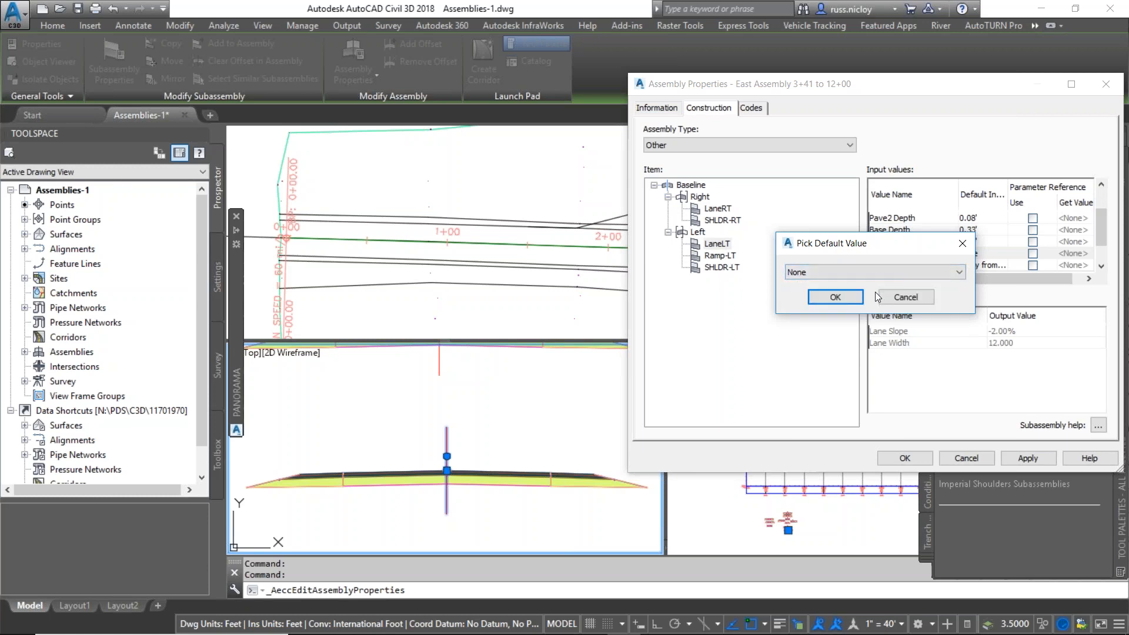
left_click(904, 297)
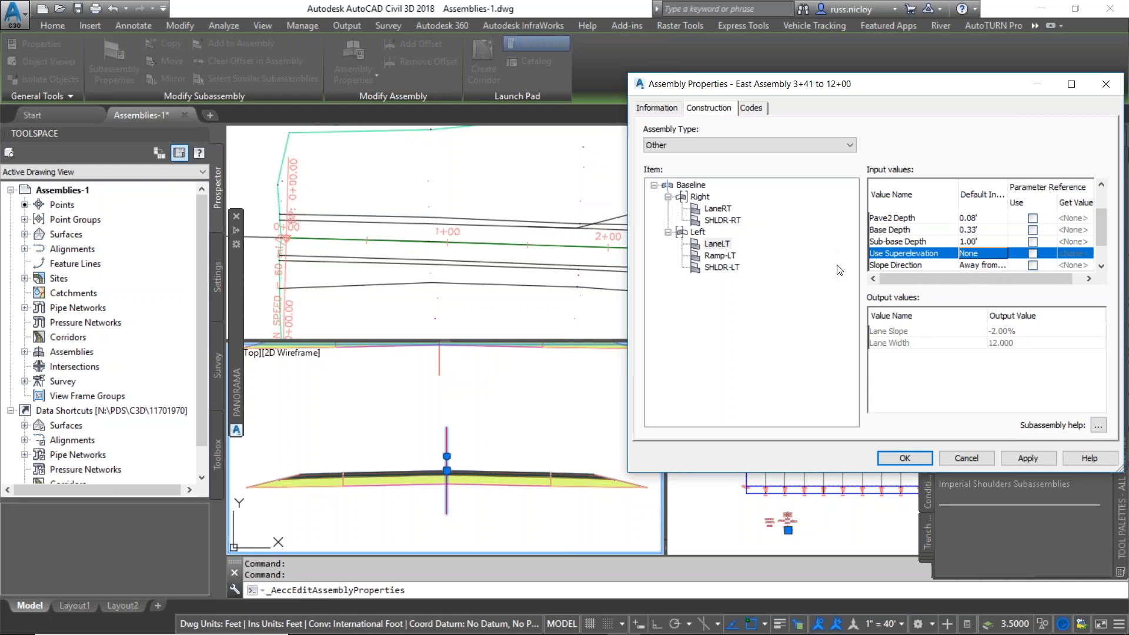
Step: Check the input values of the SHLDR-LT subassembly, then accept the assembly properties and clear the selection
right_click(725, 269)
key("Escape")
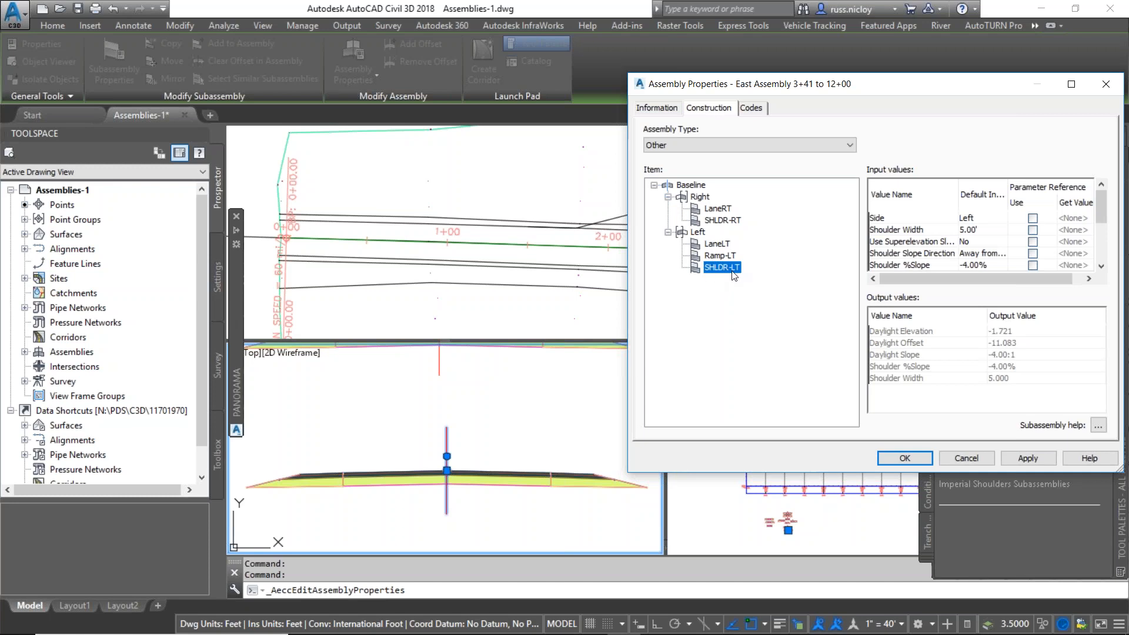
left_click(732, 269)
left_click(724, 306)
left_click(888, 456)
key("Escape")
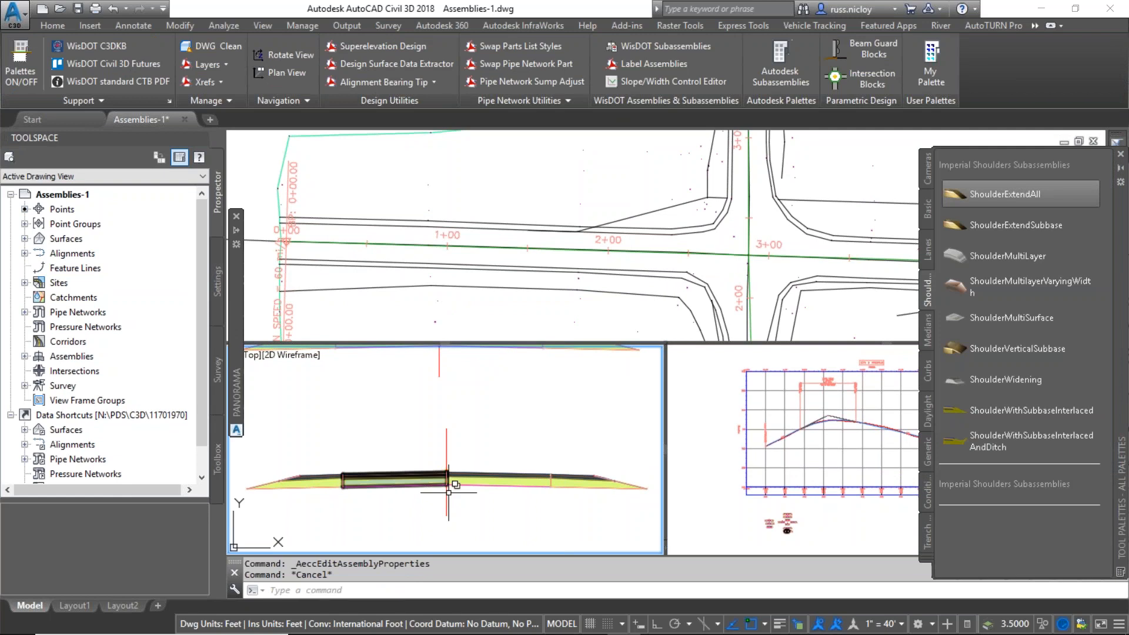
middle_click_drag(463, 498, 486, 487)
scroll(464, 469, "down", 5)
middle_click_drag(479, 414, 468, 492)
scroll(467, 486, "down", 6)
middle_click_drag(481, 448, 478, 511)
scroll(466, 396, "up", 2)
scroll(505, 449, "up", 2)
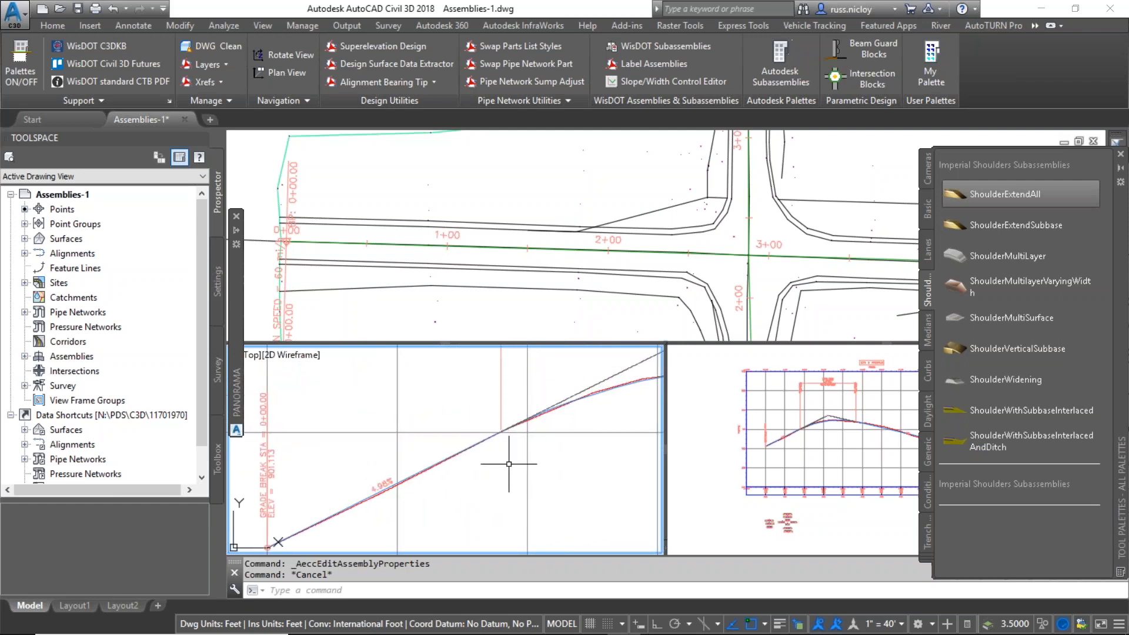
Step: Locate East Assembly 3+41 to 12+00 in the drawing's assemblies collection and zoom the model view to it
left_click(24, 356)
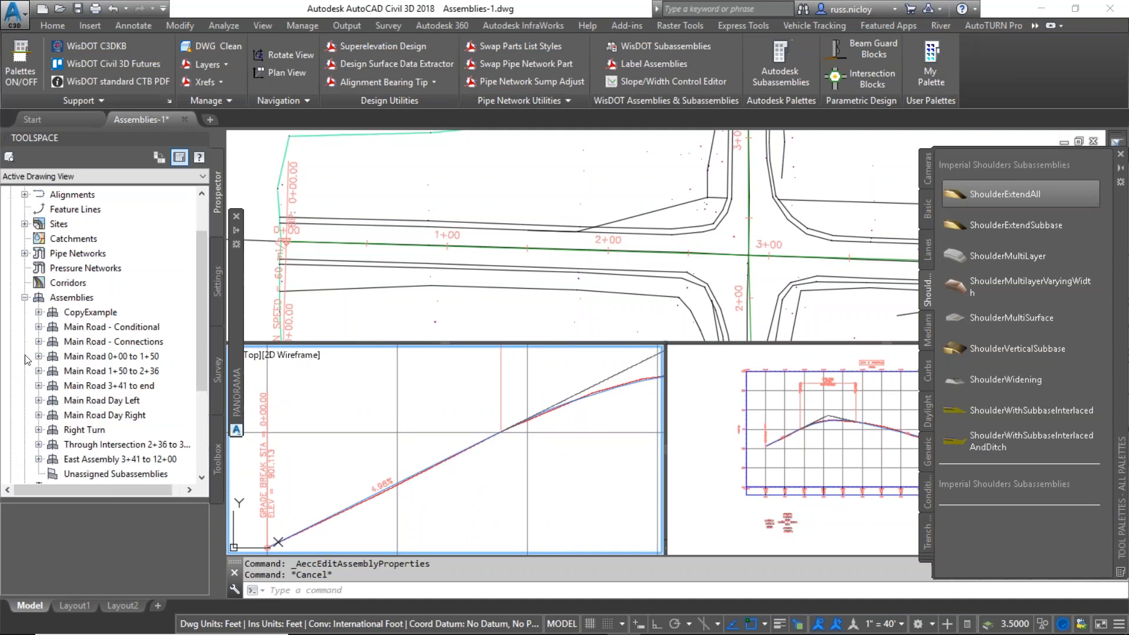
scroll(73, 362, "down", 1)
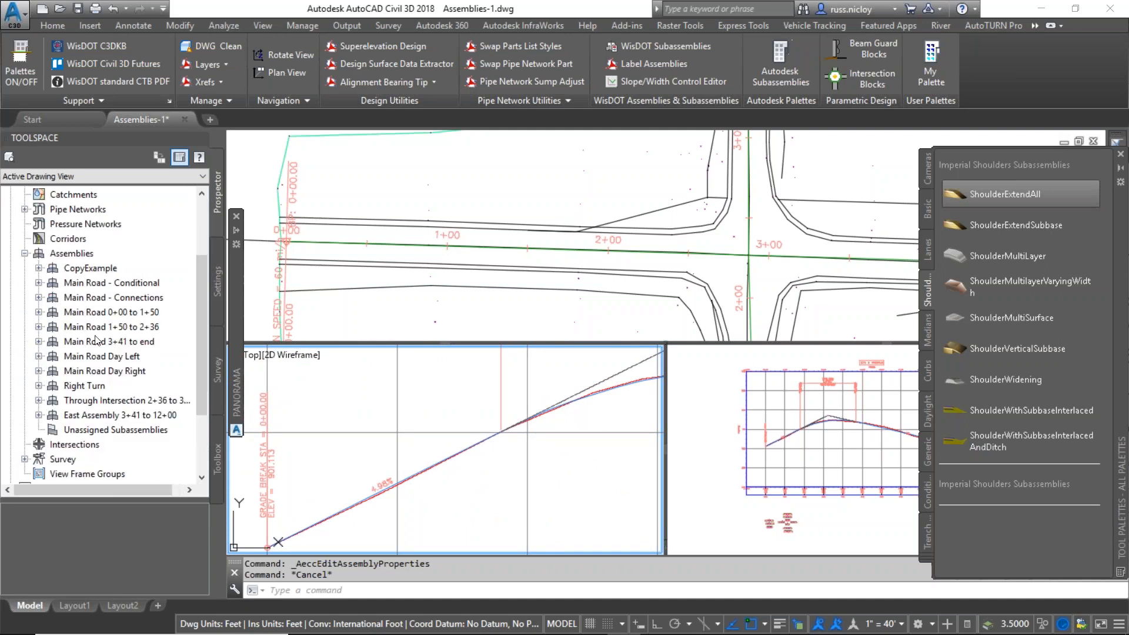
right_click(111, 416)
left_click(158, 517)
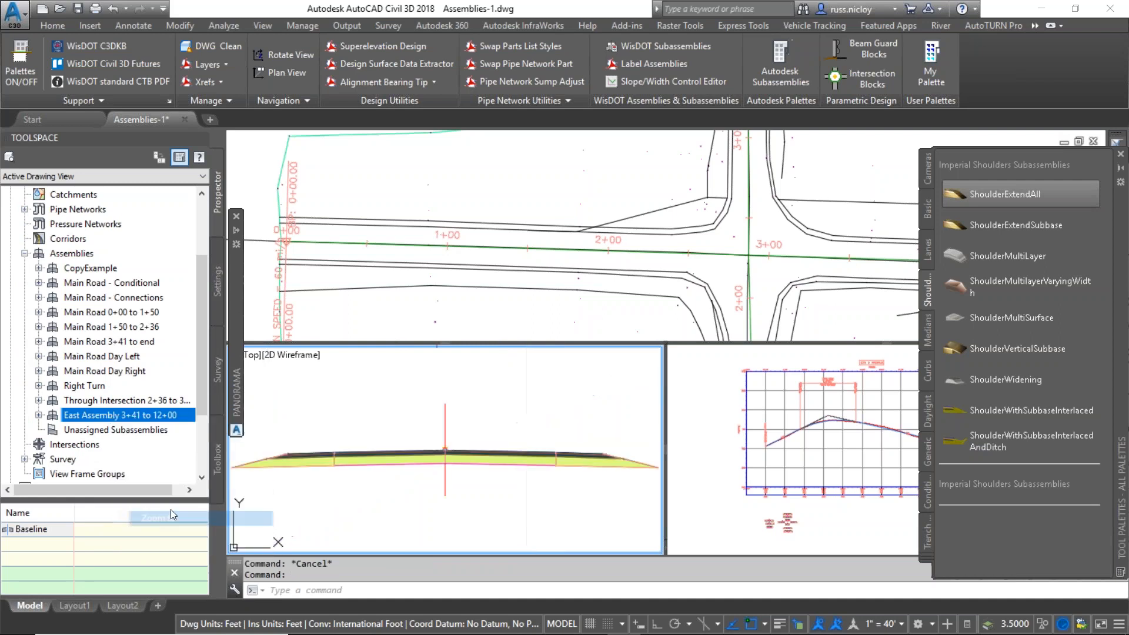
left_click(122, 419)
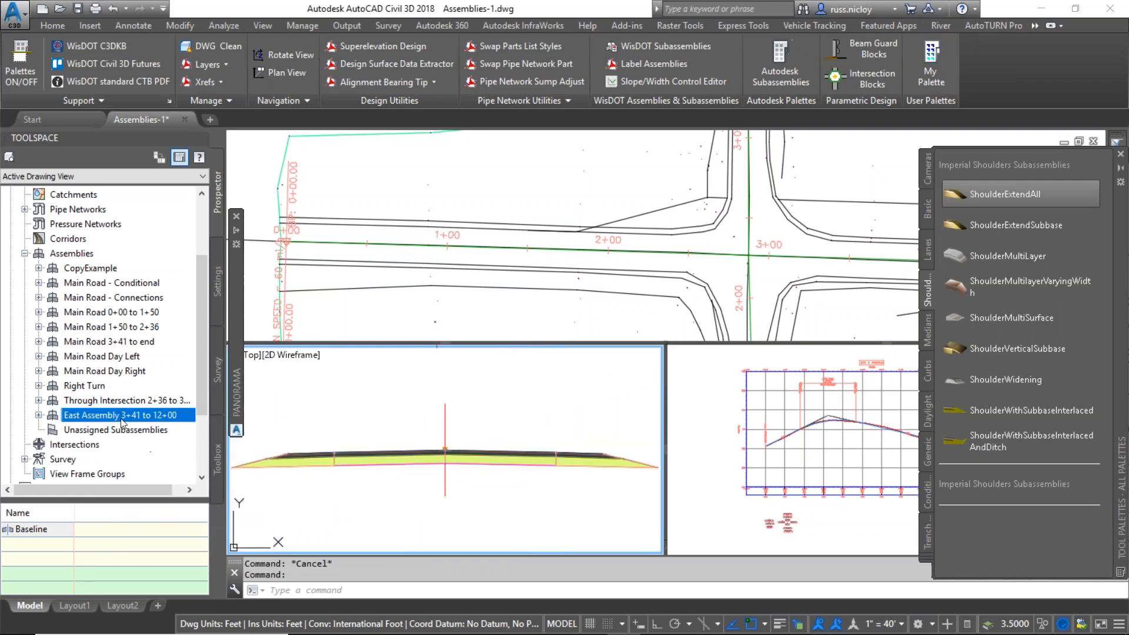
Step: Zoom to the Main Road - Connections assembly, then return the view to East Assembly 3+41 to 12+00
right_click(92, 297)
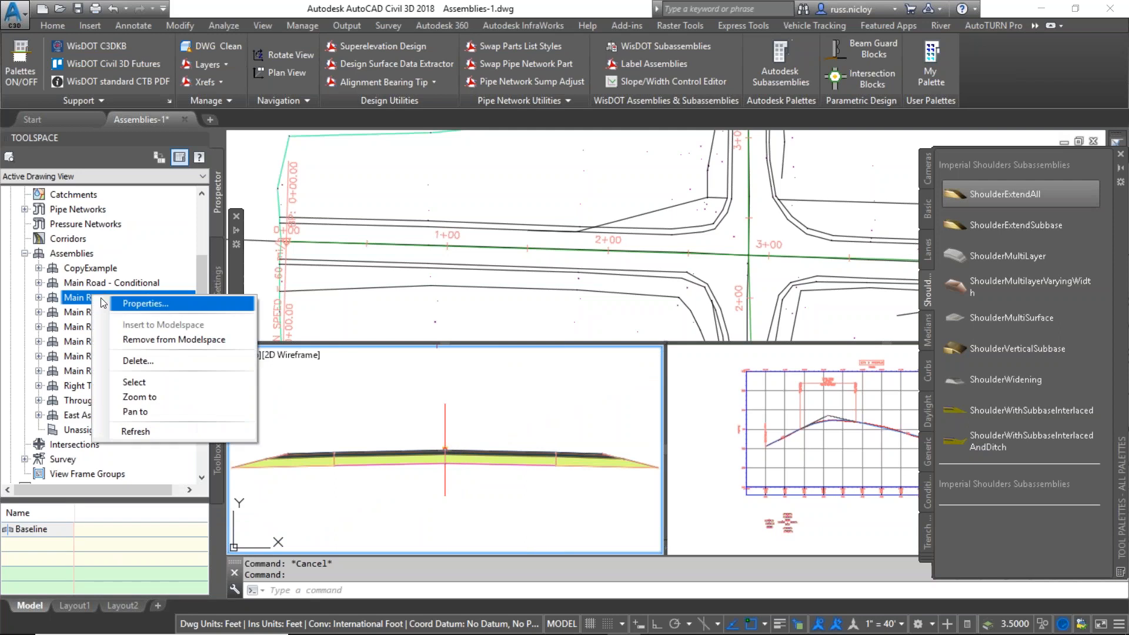
left_click(134, 398)
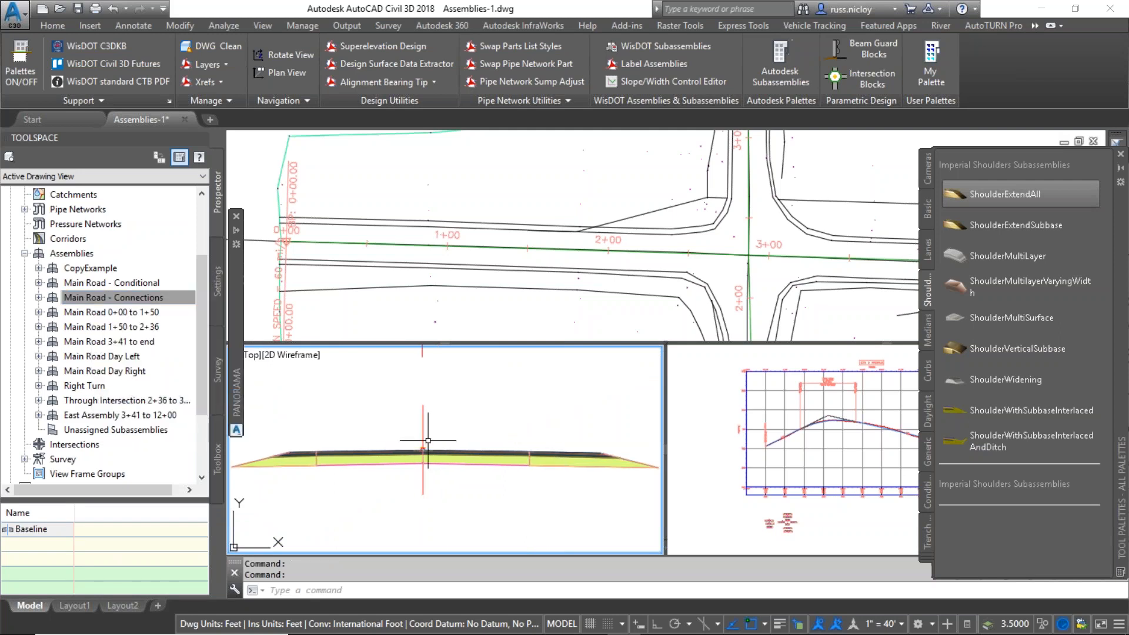
scroll(430, 438, "up", 6)
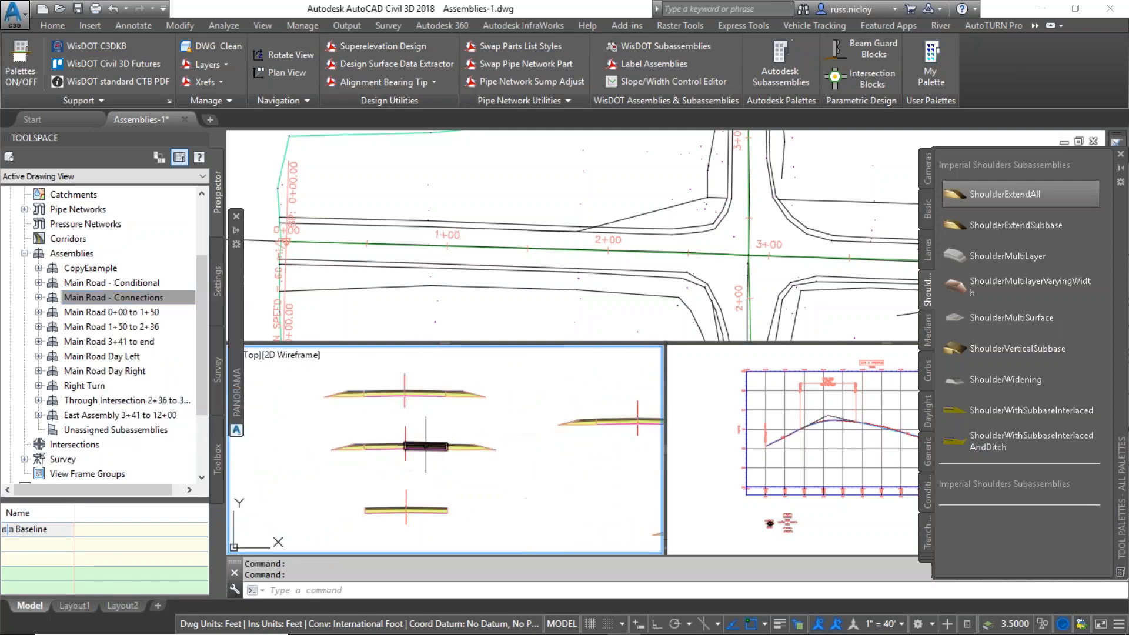
scroll(401, 412, "down", 5)
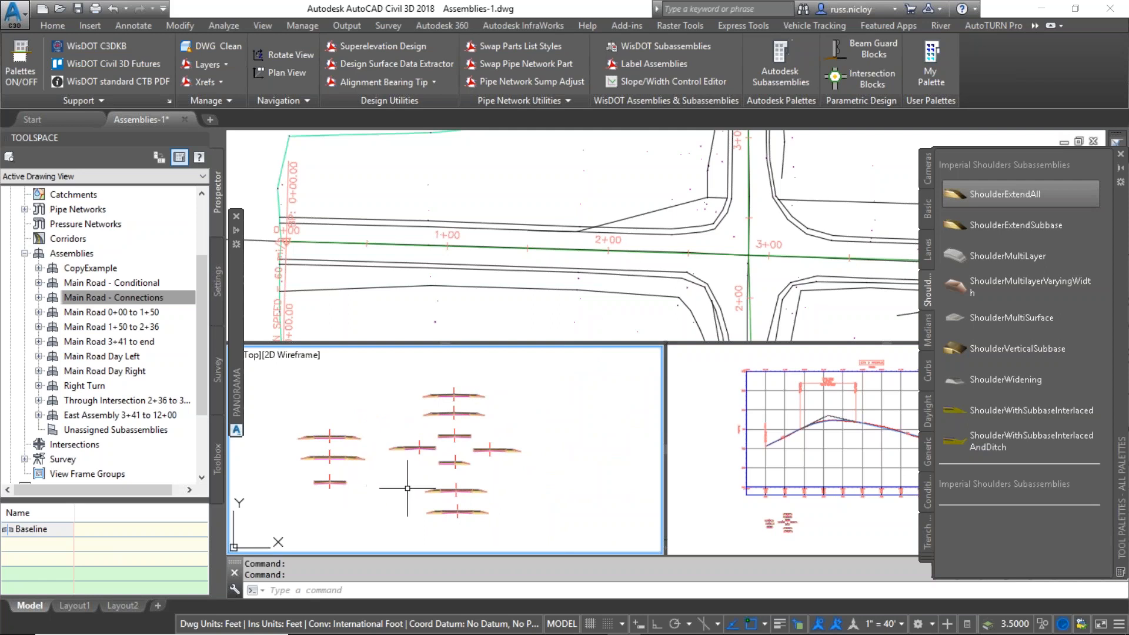
right_click(97, 419)
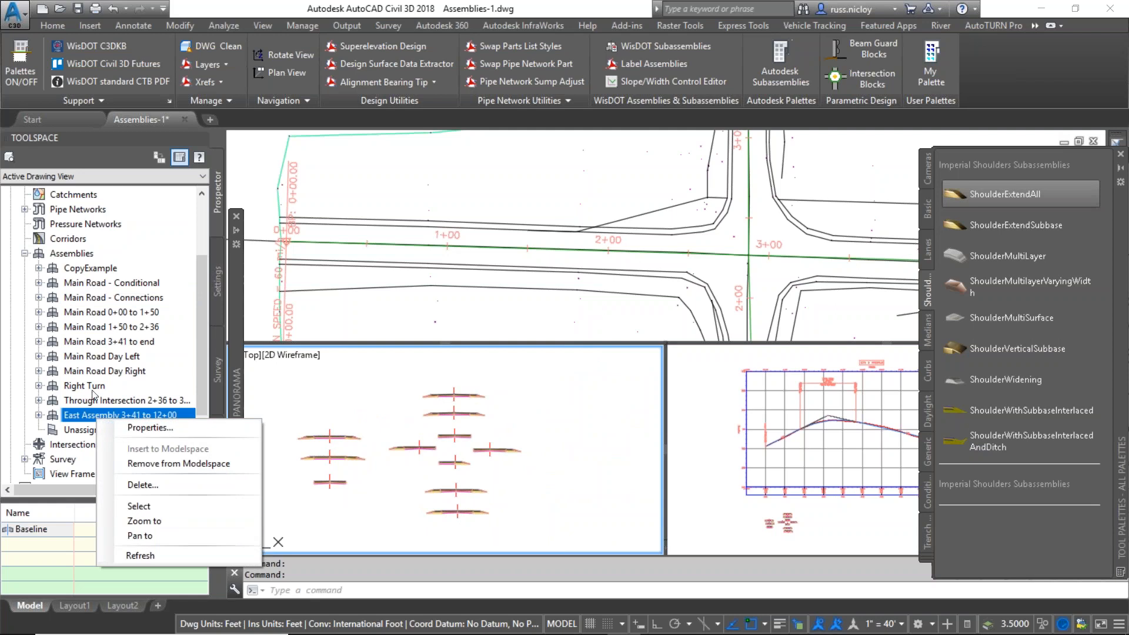
left_click(180, 521)
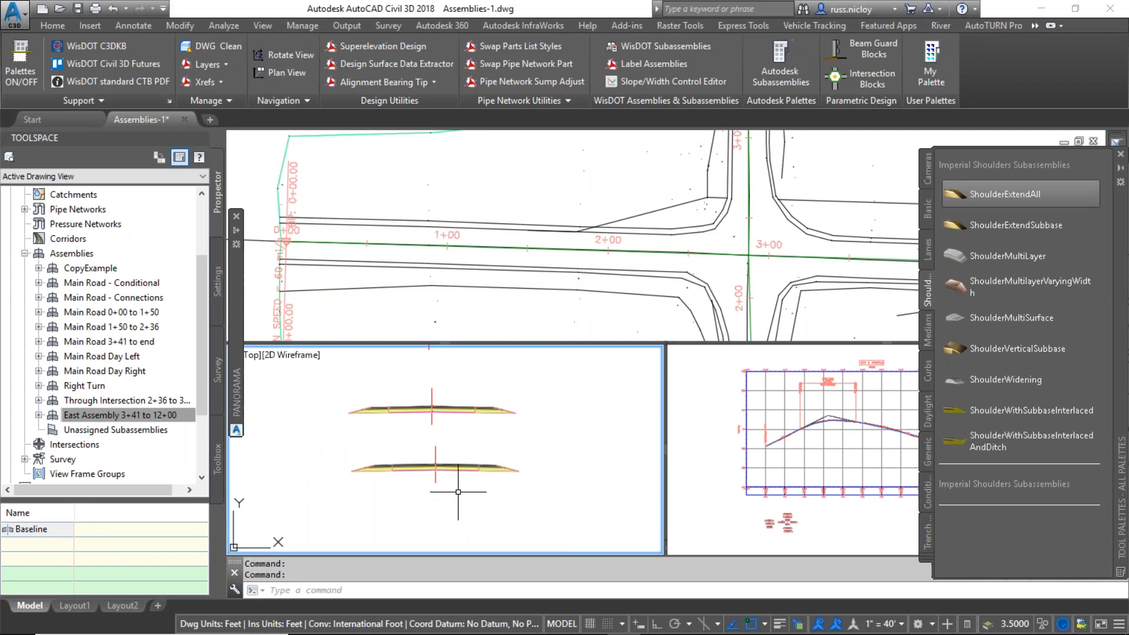
key("alt+Tab")
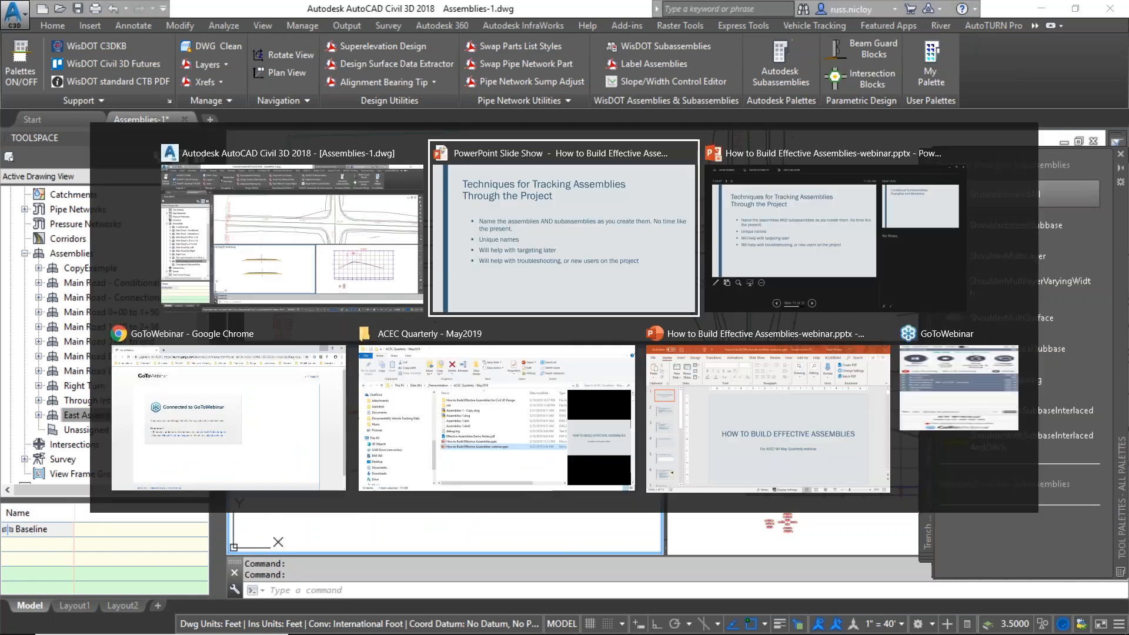
key("Right")
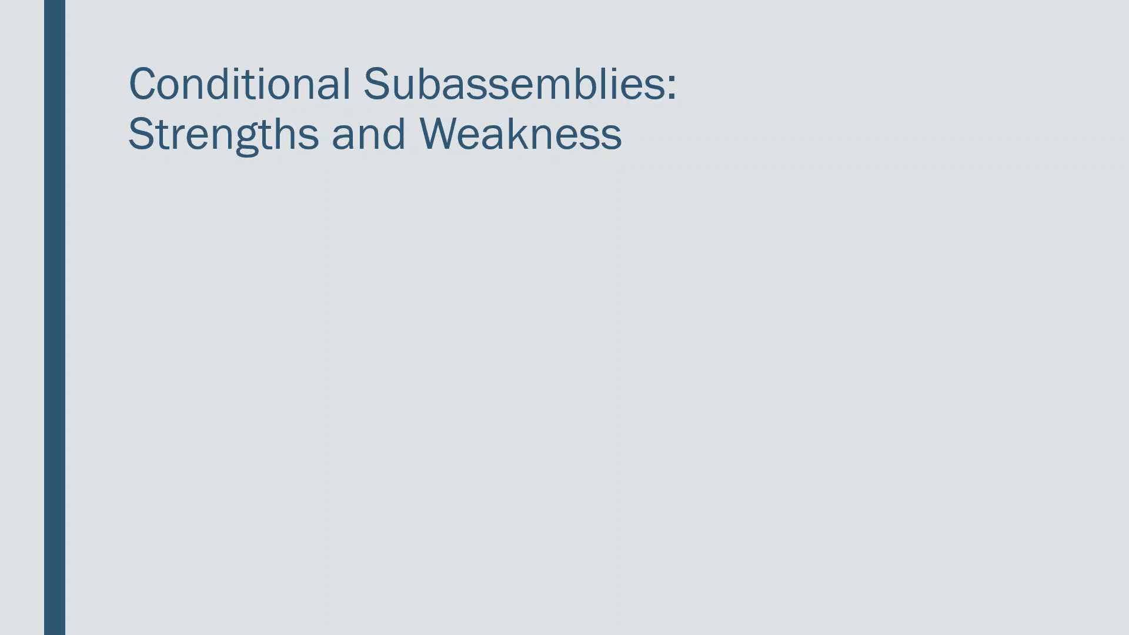
key("Right")
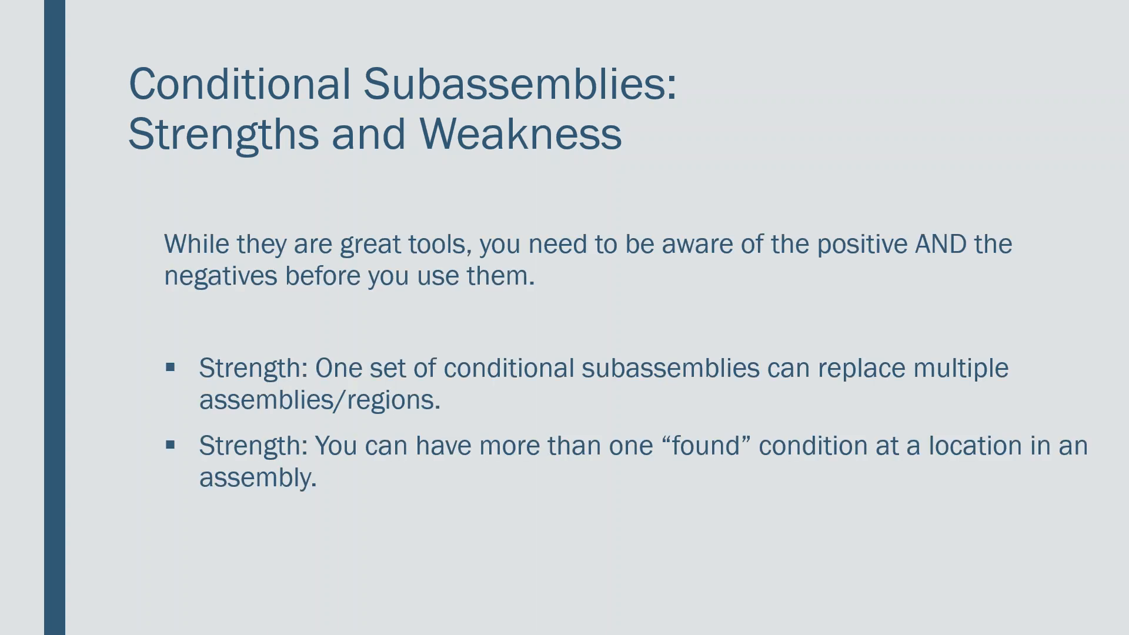
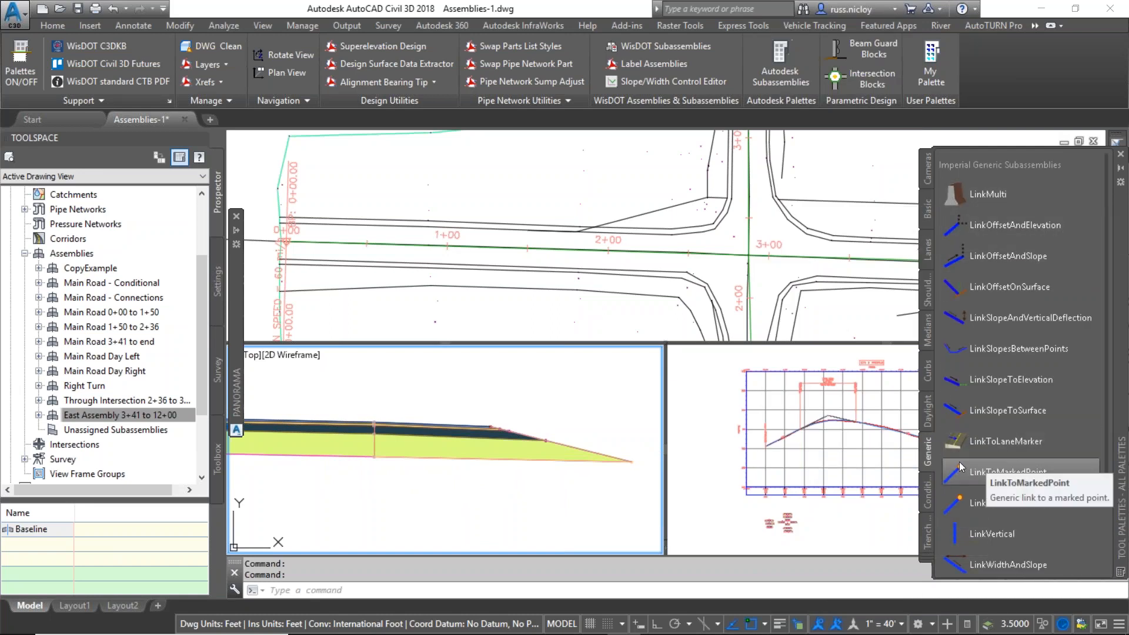
Step: Start adding a ConditionalHorizontalTarget subassembly with its Type set to Target Not Found
left_click(928, 494)
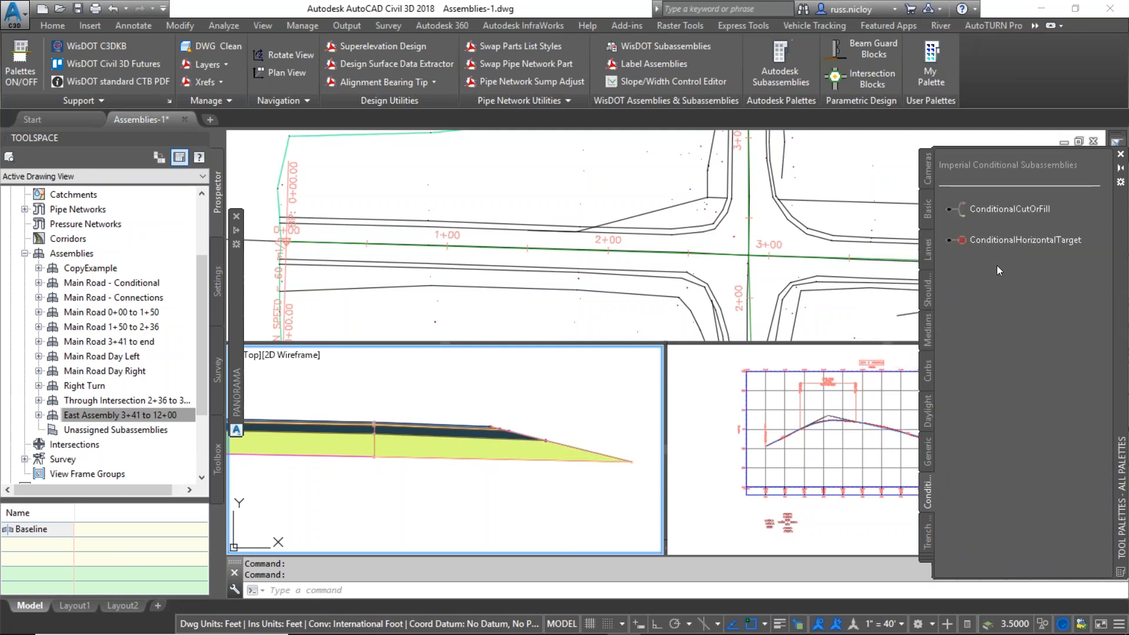
left_click(1018, 241)
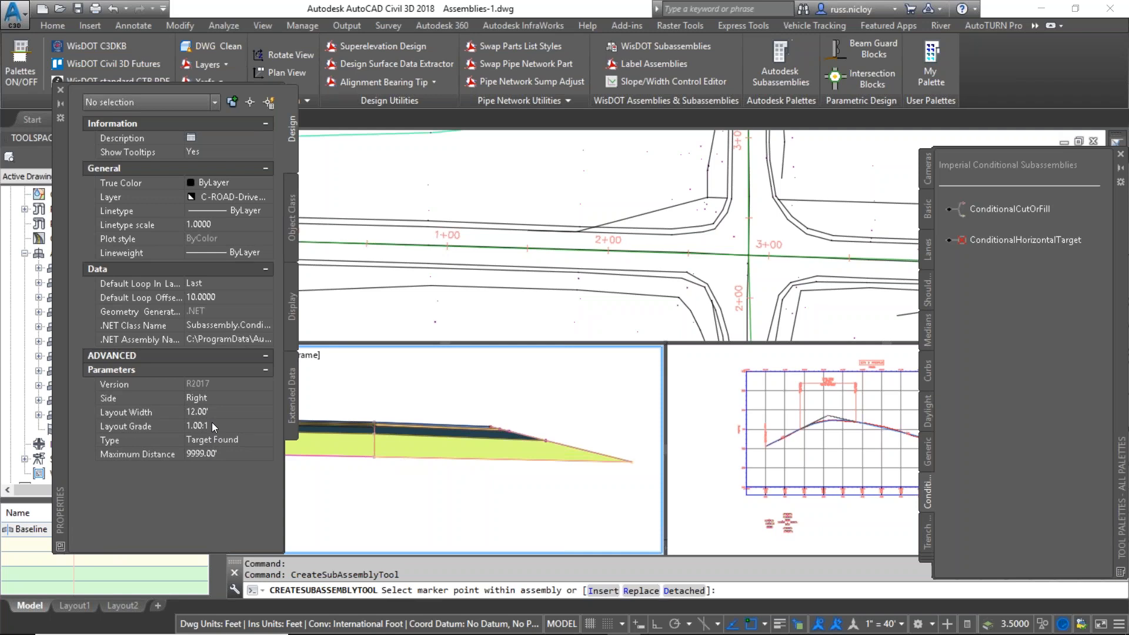
left_click(240, 440)
left_click(233, 454)
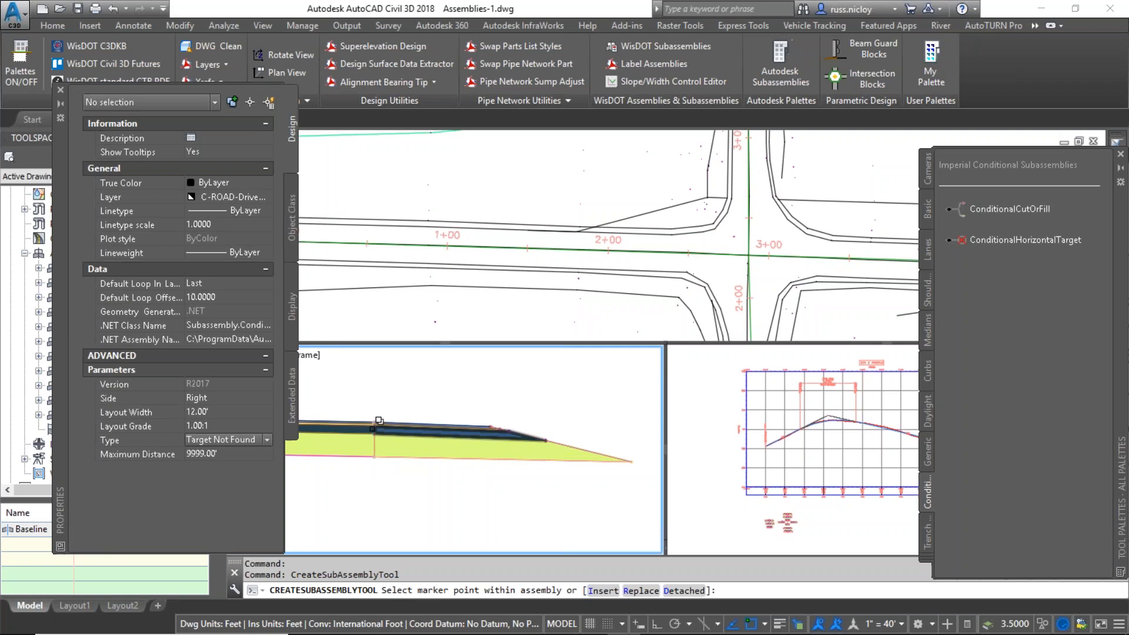
Step: Insert the Target Not Found conditional subassembly after the right lane, between the lane and its shoulder, keeping the default attachment point
scroll(379, 421, "up", 6)
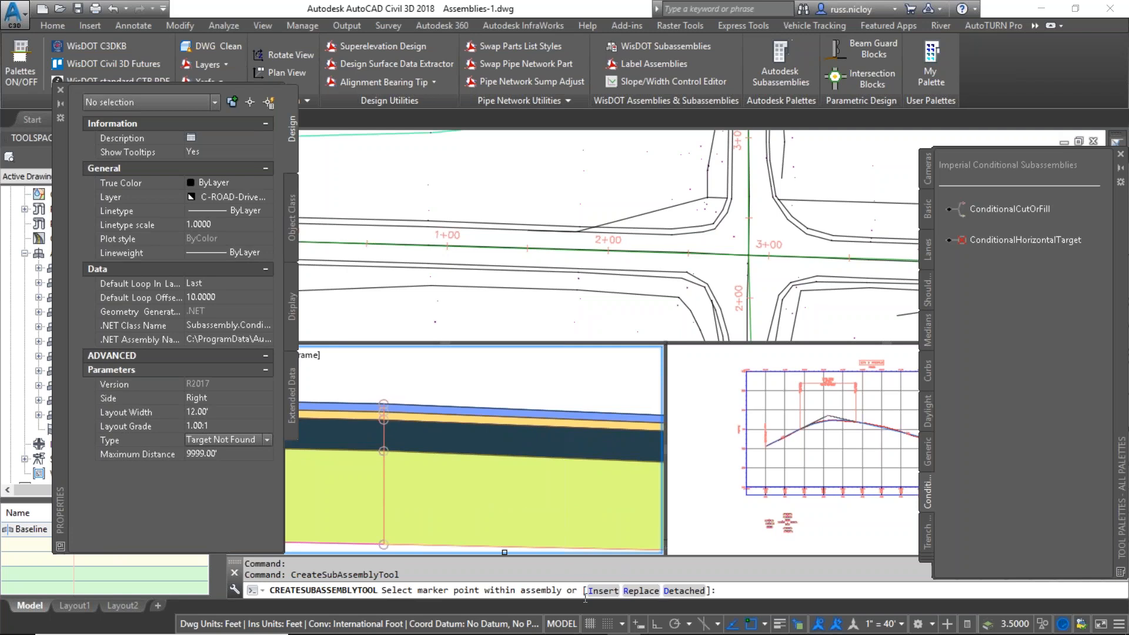
right_click(391, 375)
left_click(426, 421)
scroll(380, 400, "up", 4)
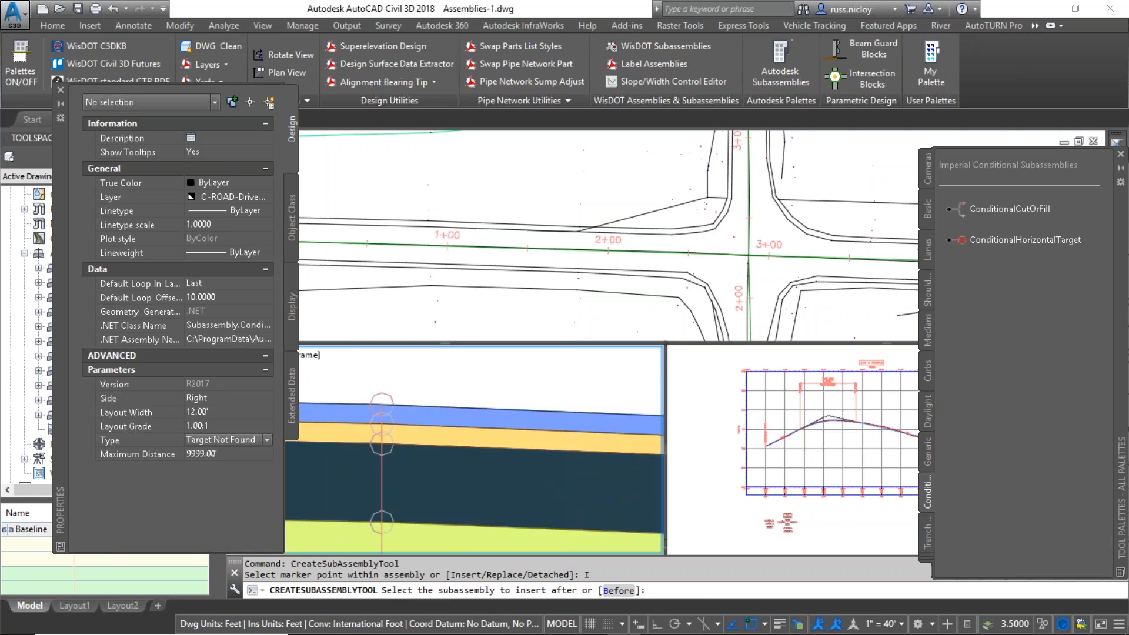
mouse_move(379, 386)
middle_mouse_down()
mouse_move(441, 376)
mouse_move(458, 387)
middle_mouse_up()
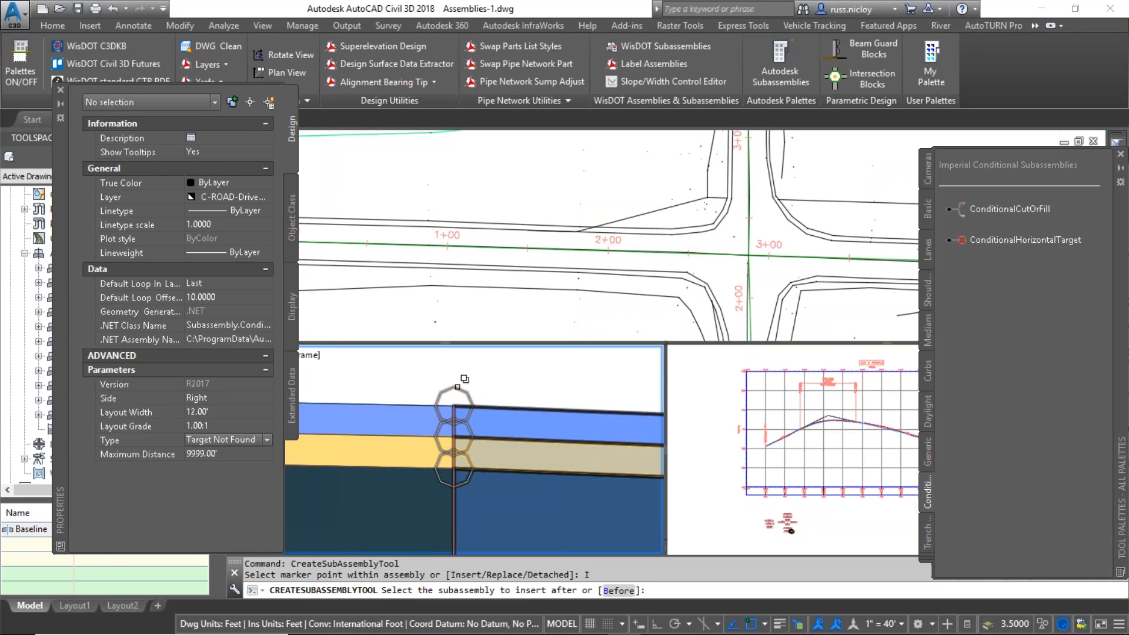
left_click(465, 379)
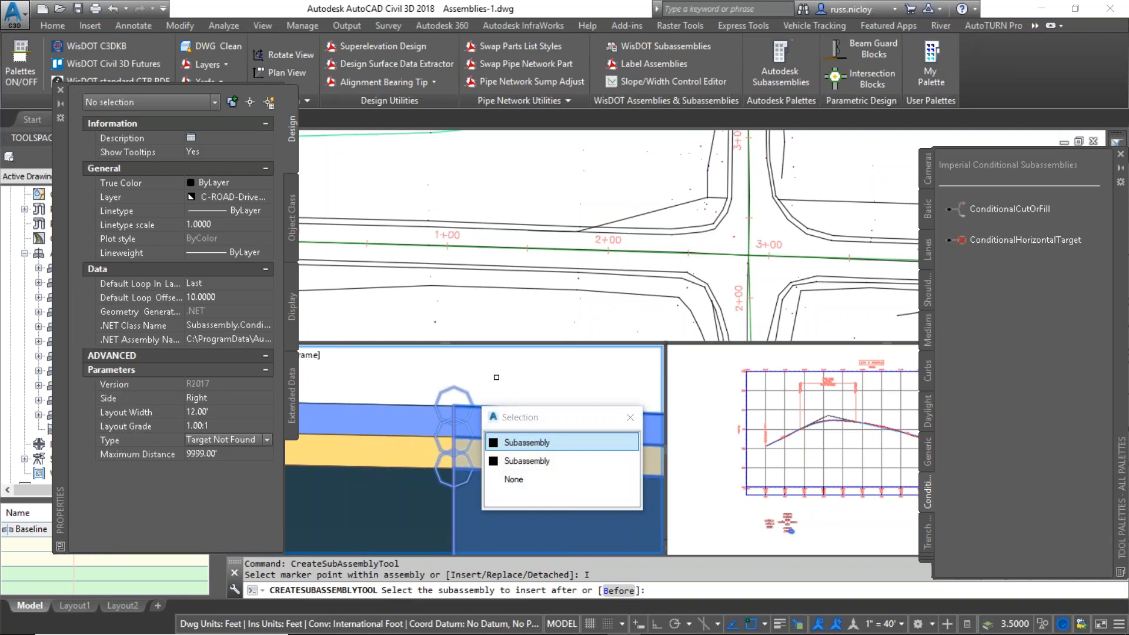
left_click(528, 461)
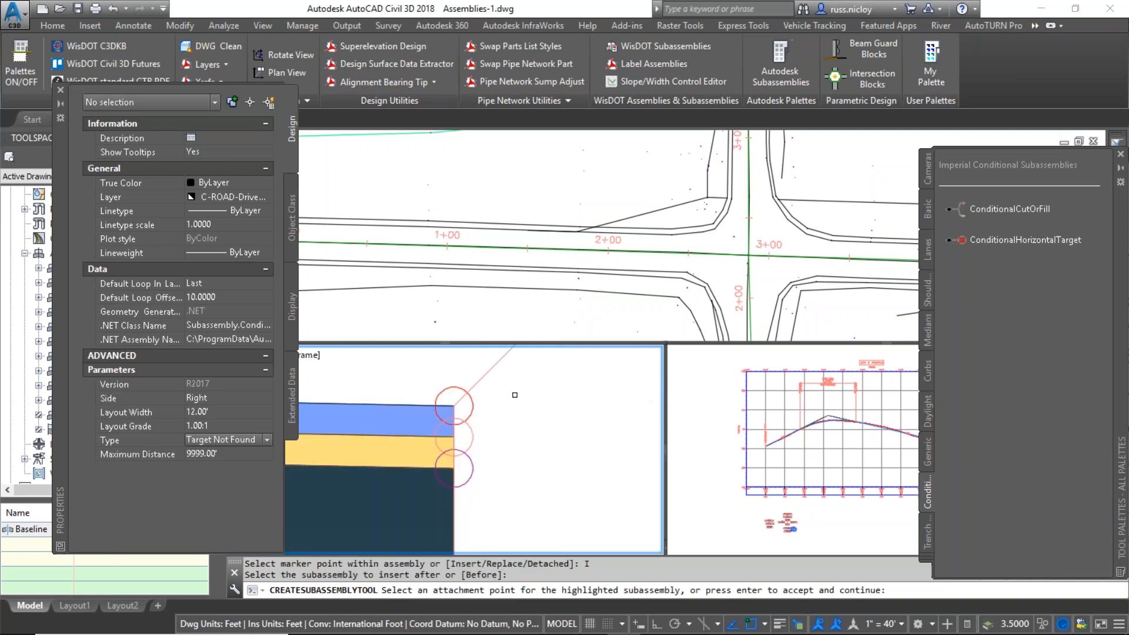
scroll(524, 441, "down", 4)
scroll(476, 441, "down", 4)
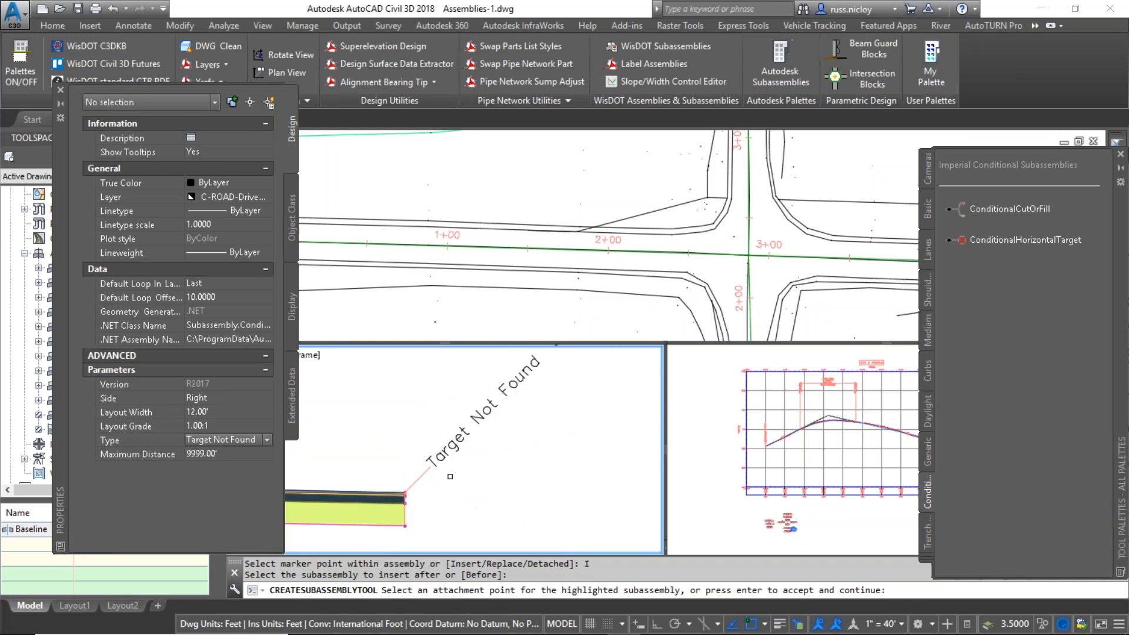
middle_click_drag(536, 404, 507, 454)
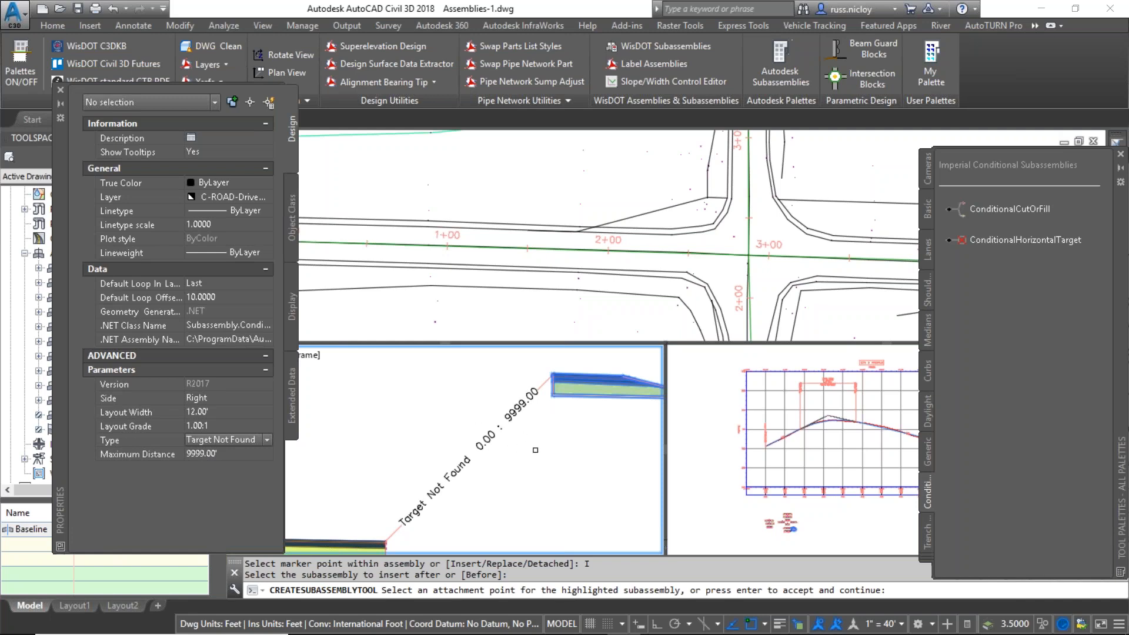
middle_click_drag(455, 521, 437, 489)
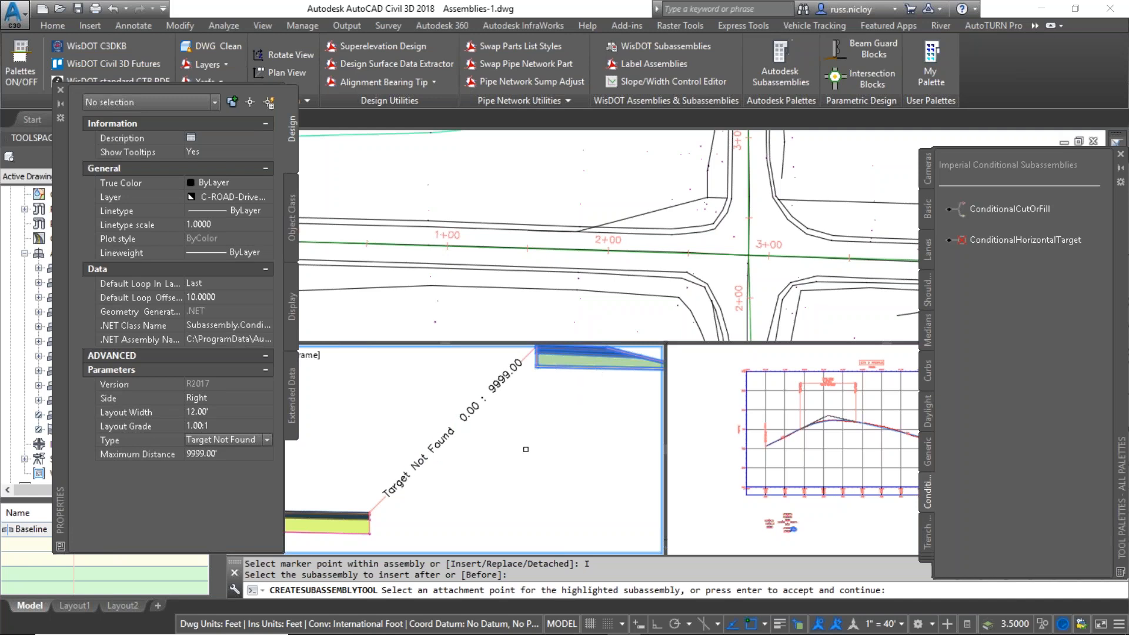
key("Escape")
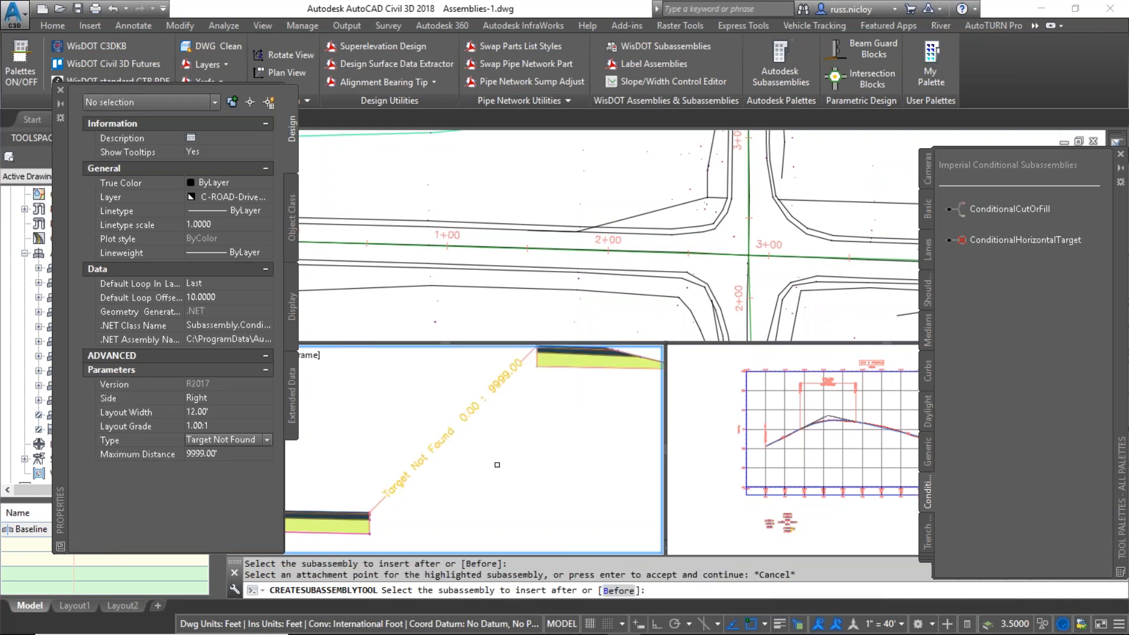
Step: Set the conditional subassembly's Type to Target Found, insert it after the right lane with the default attachment point, and end the command
left_click(252, 439)
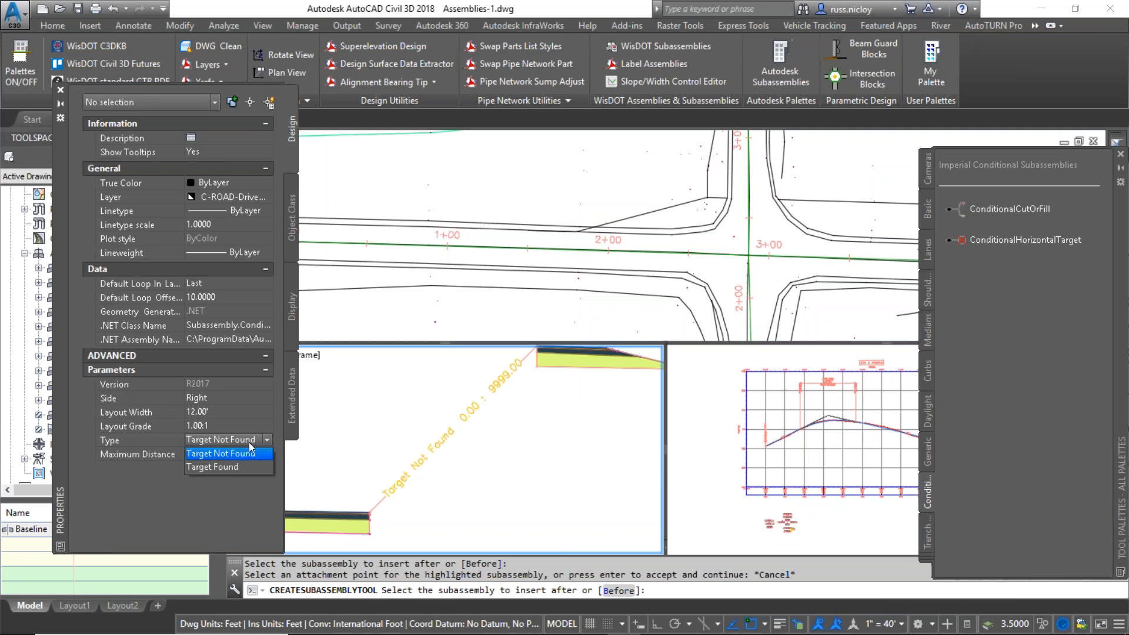
left_click(213, 468)
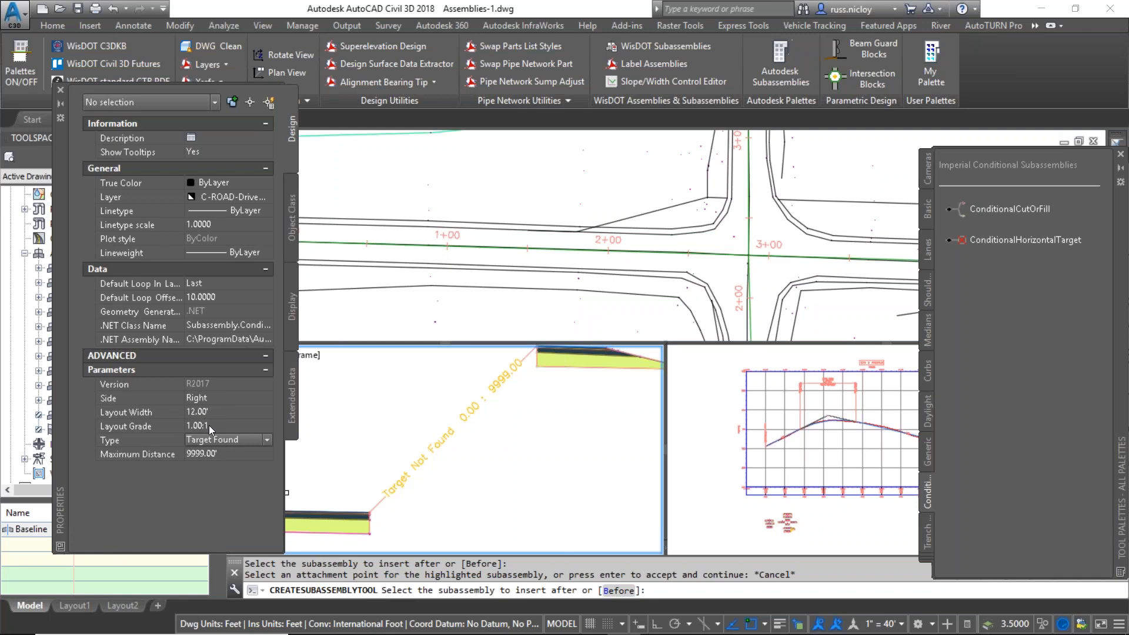
scroll(388, 512, "up", 4)
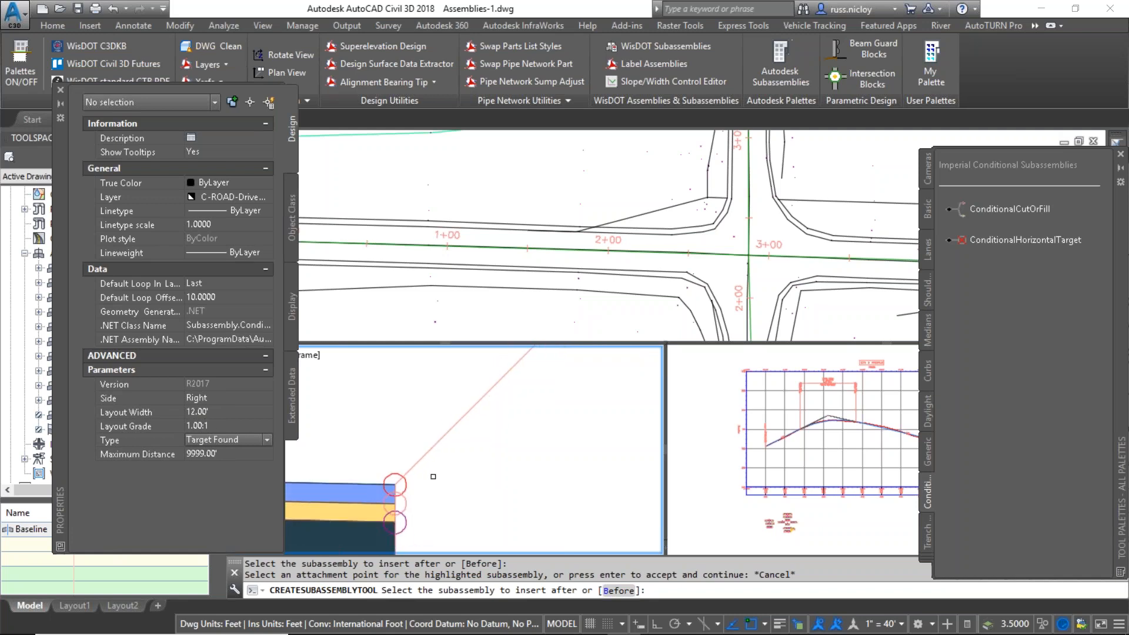
left_click(362, 484)
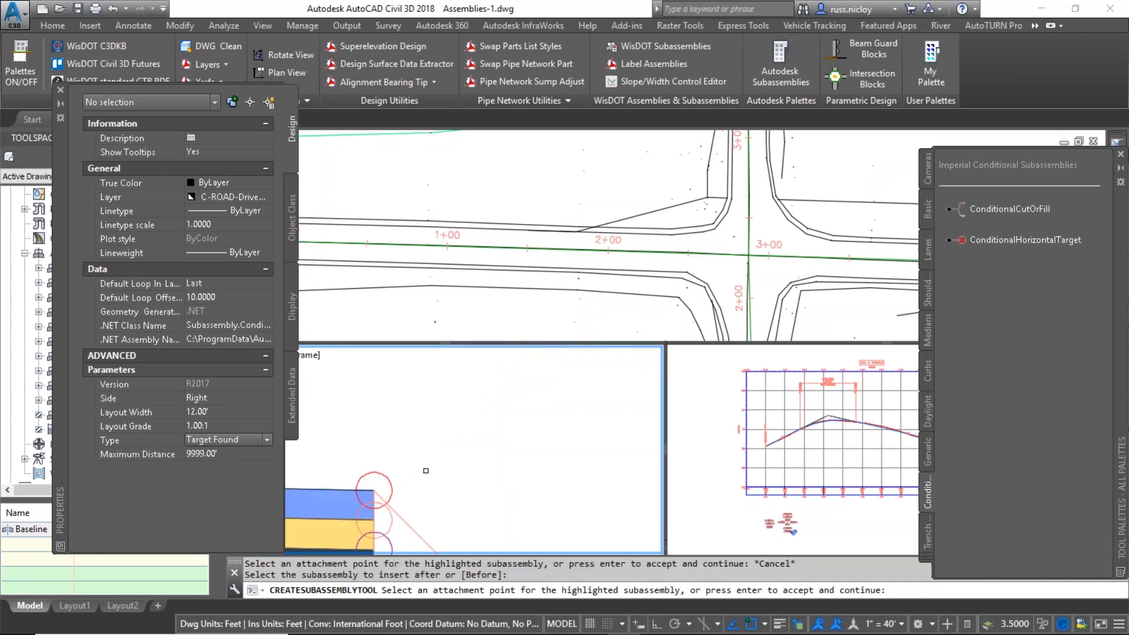
scroll(353, 424, "down", 5)
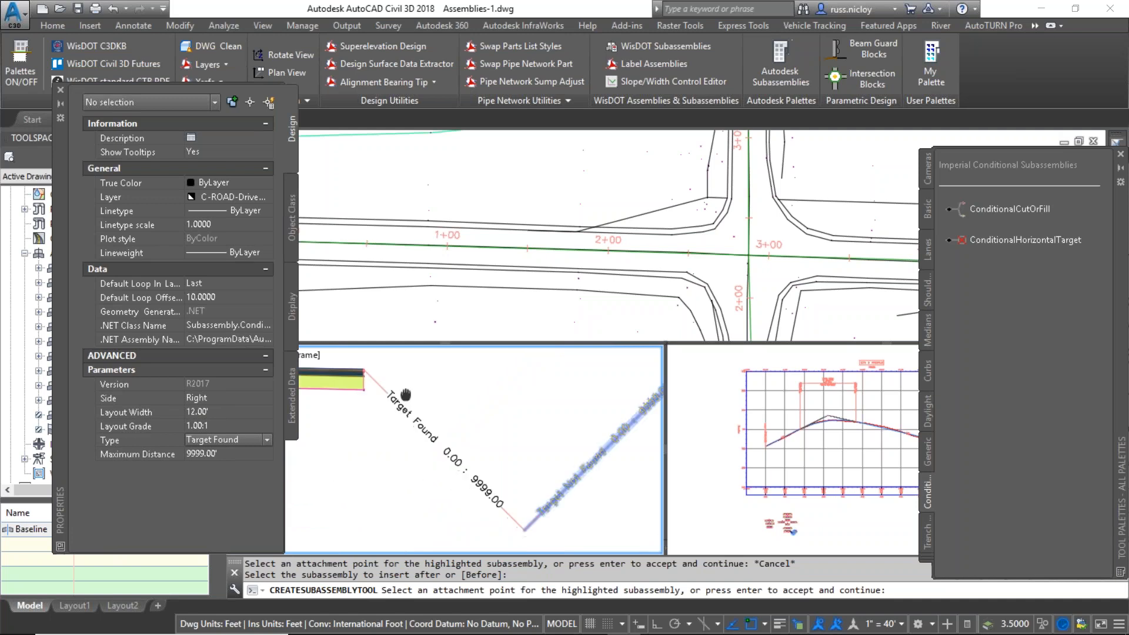
middle_click_drag(494, 460, 516, 434)
key("Return")
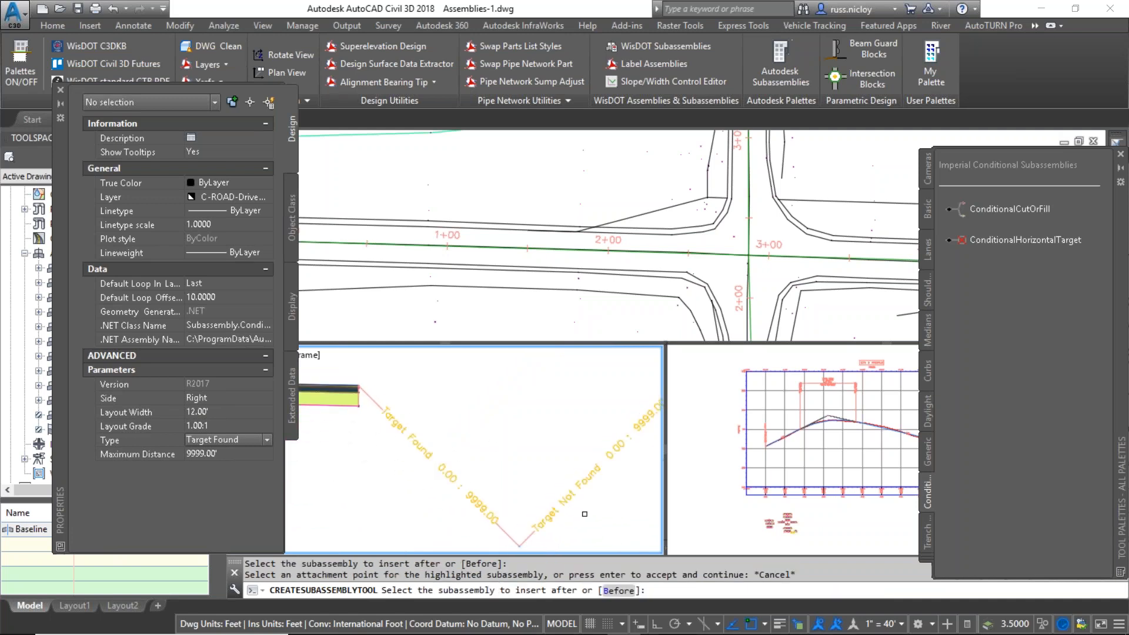
scroll(530, 501, "down", 3)
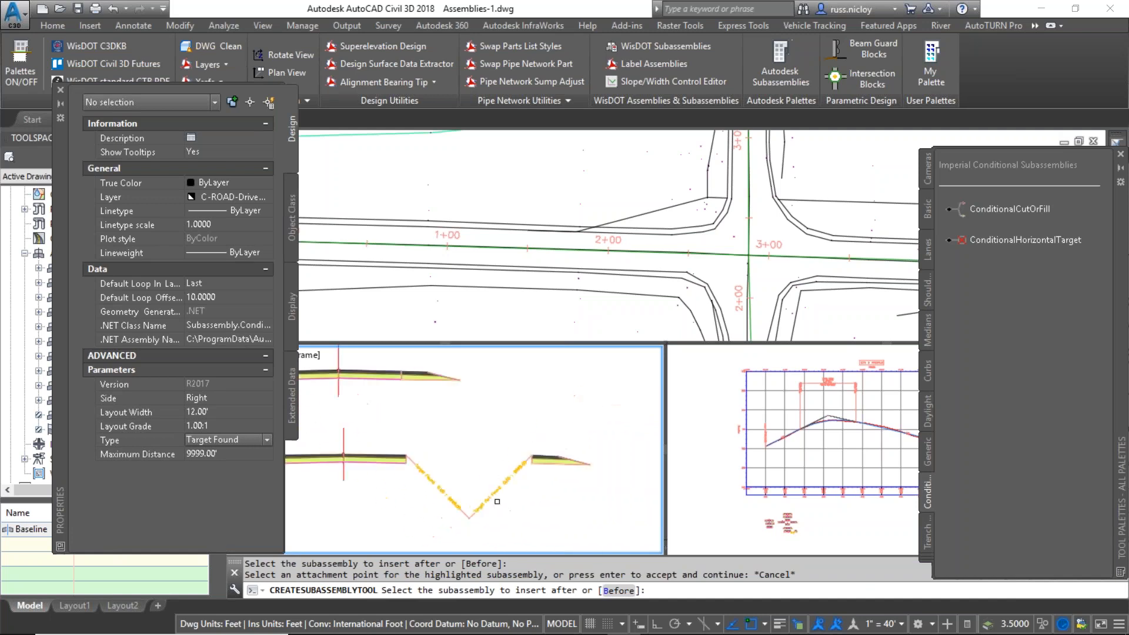
key("Escape")
Step: Move the Target Not Found conditional with its attached shoulder to the top marker point at the right lane's outer edge
left_click(529, 498)
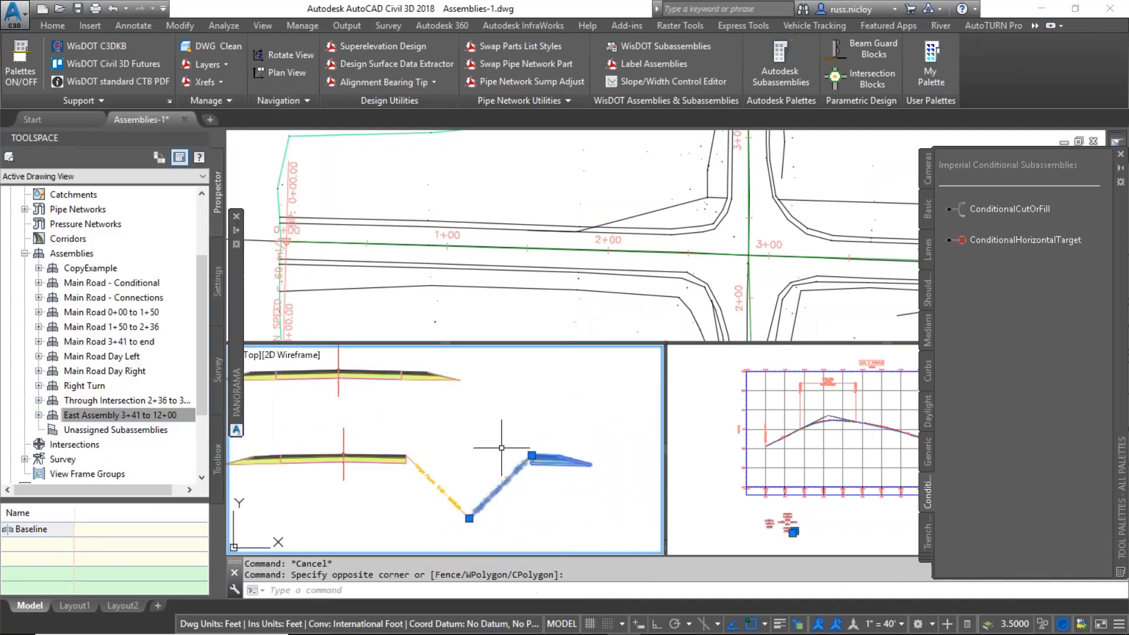
left_click(456, 467)
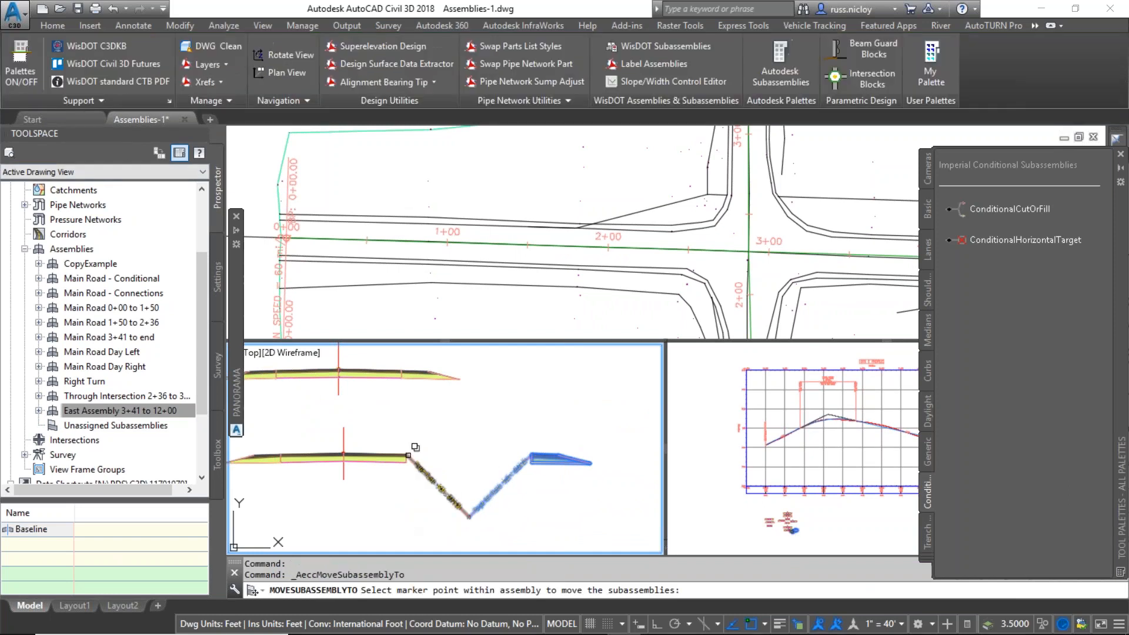
scroll(413, 454, "up", 5)
scroll(374, 453, "up", 5)
middle_click_drag(275, 456, 446, 461)
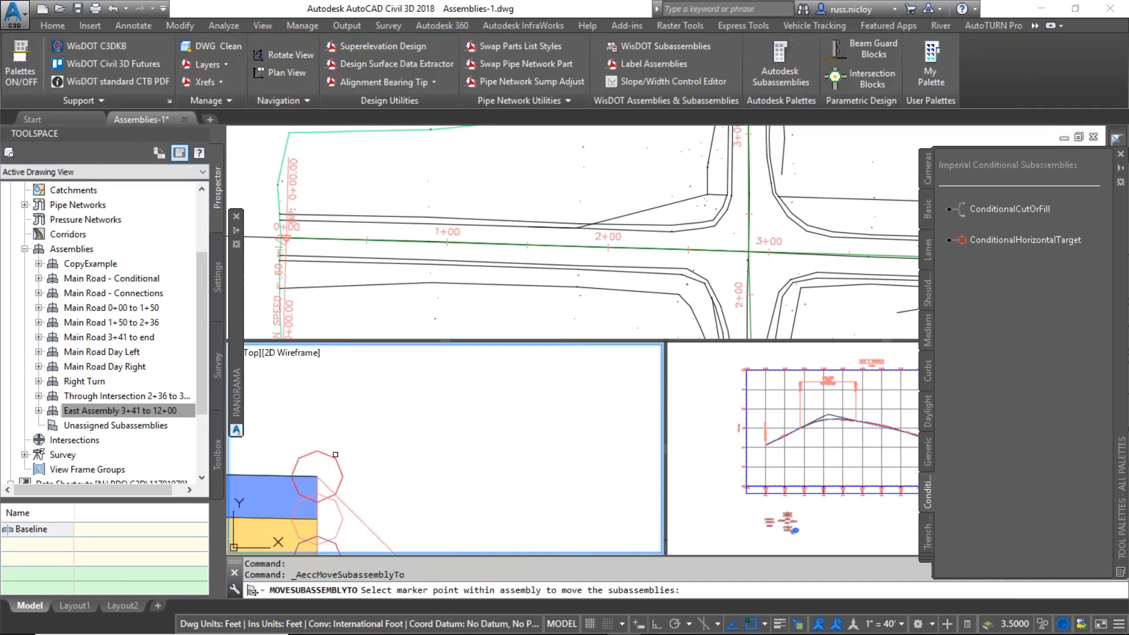
scroll(382, 456, "down", 5)
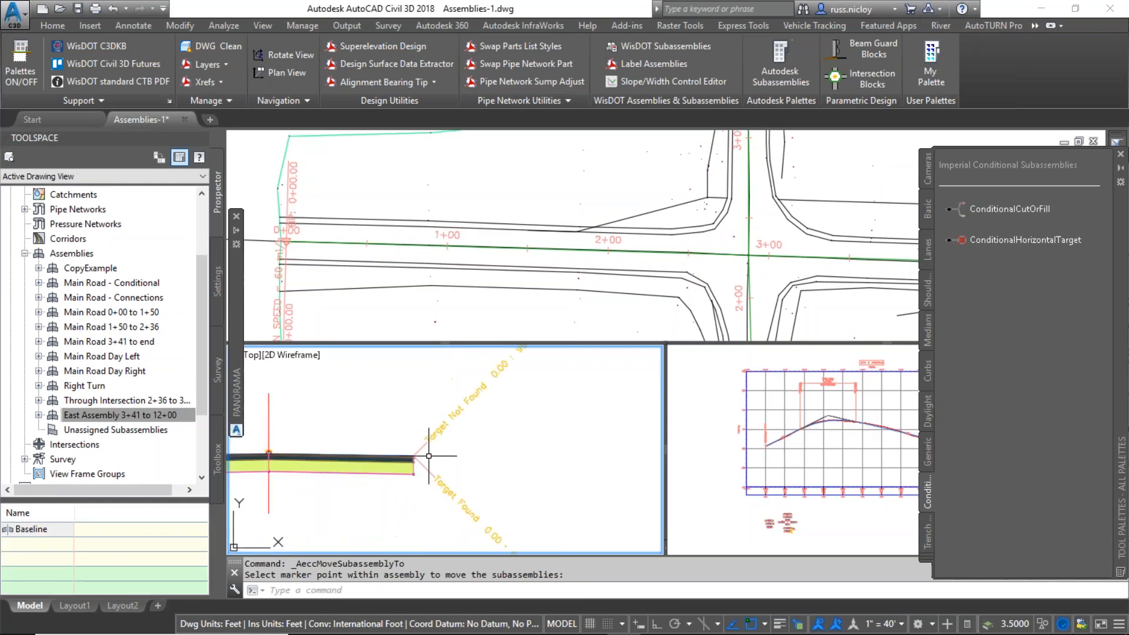
scroll(459, 465, "down", 2)
middle_click_drag(465, 470, 507, 463)
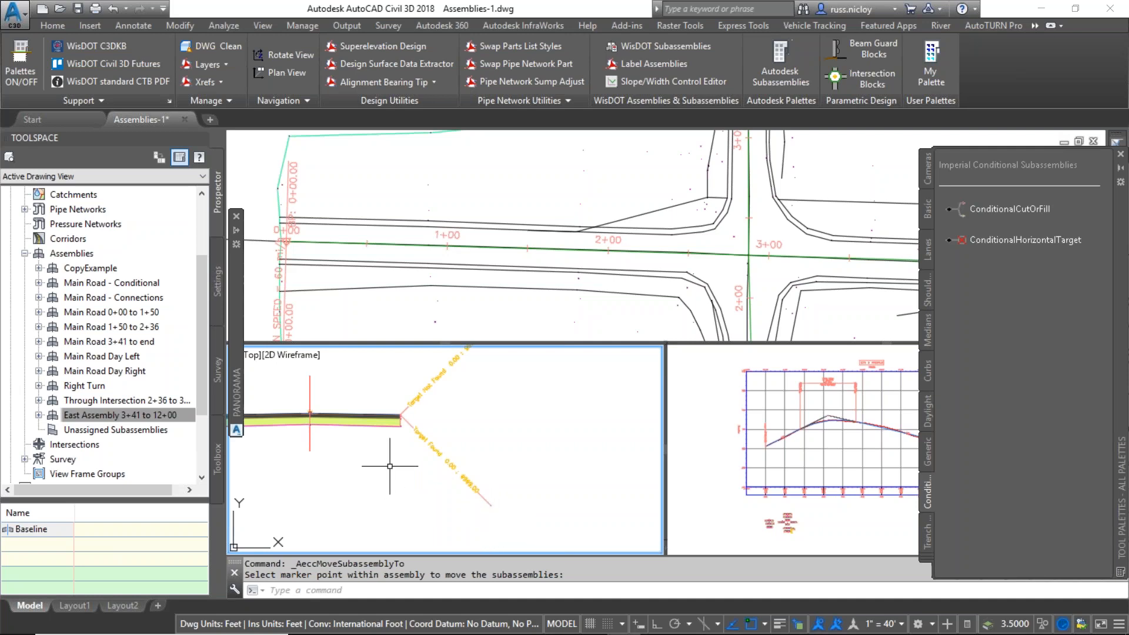
Step: Copy the right lane subassembly to the marker point at the outer end of the Target Found conditional
middle_click_drag(371, 467, 436, 483)
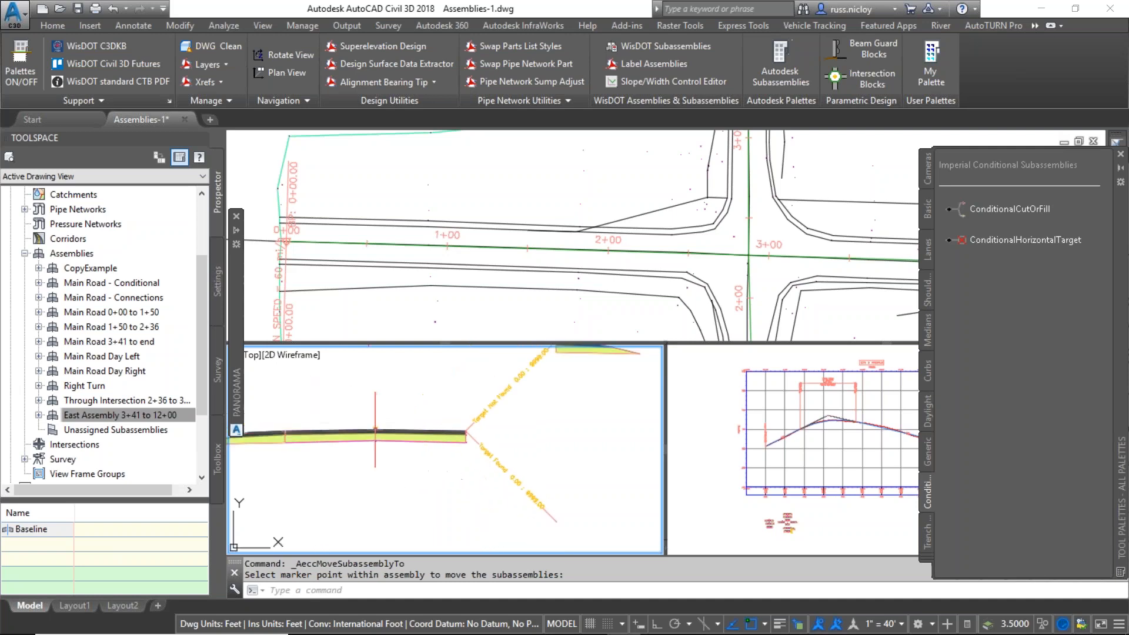
left_click(411, 435)
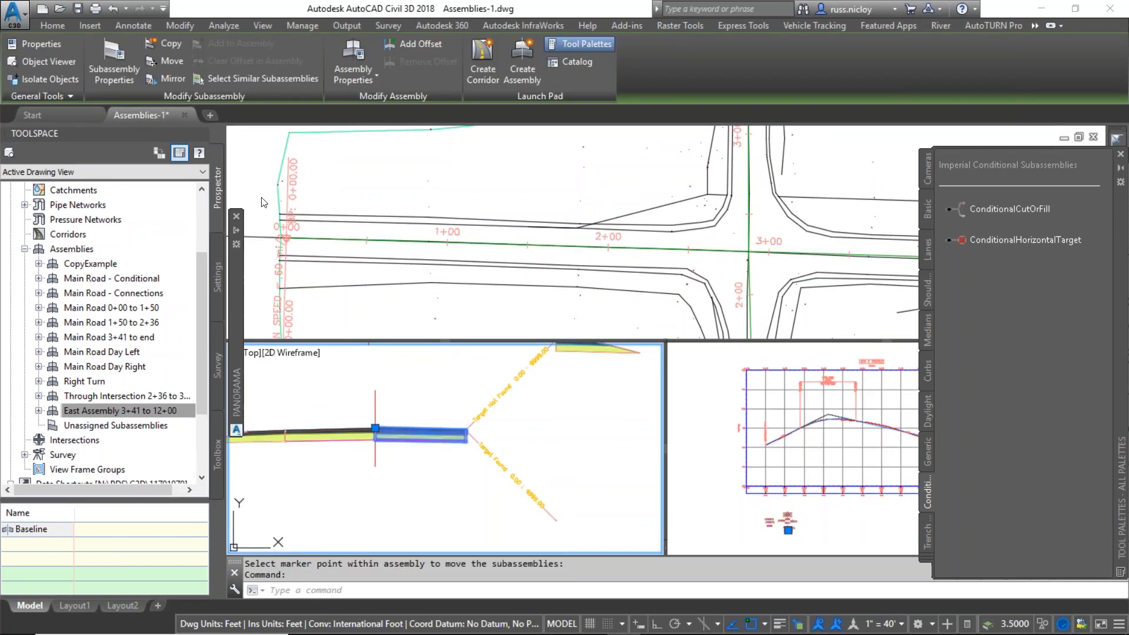
left_click(173, 47)
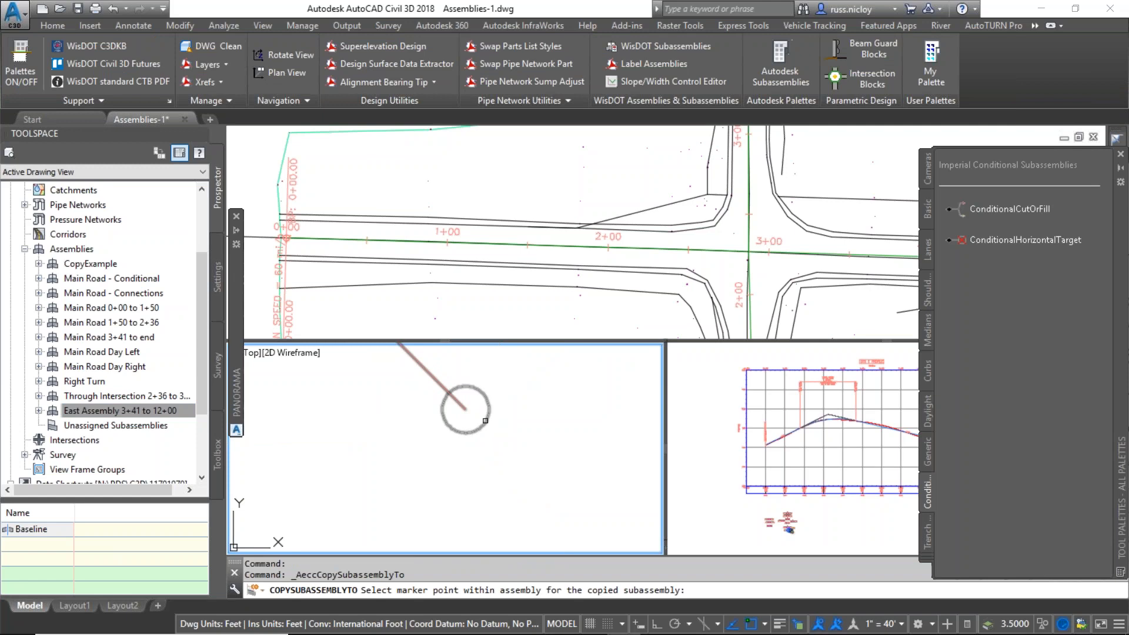
left_click(466, 409)
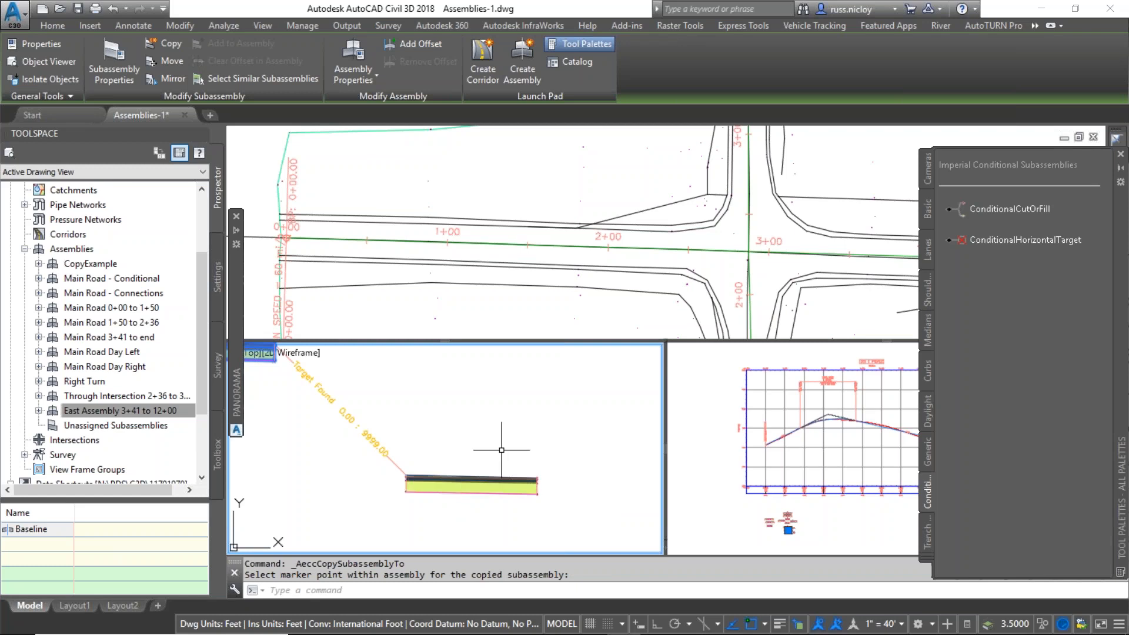
Step: Open the subassembly properties of only the copied lane and set its Width parameter to 5 feet
left_click(480, 484)
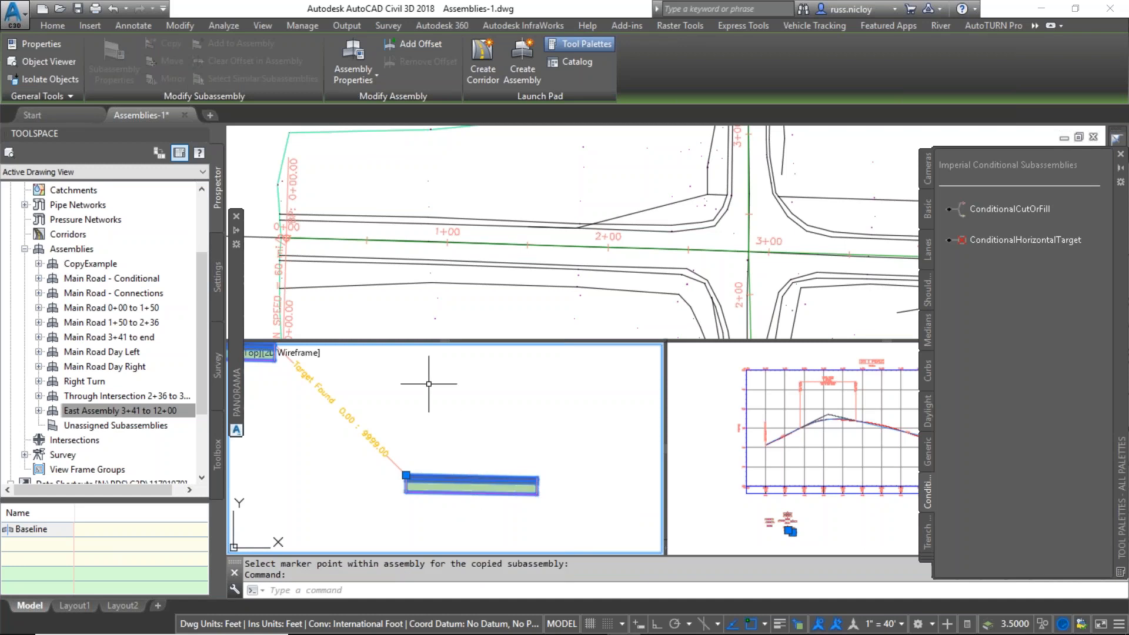
key("Escape")
left_click(461, 487)
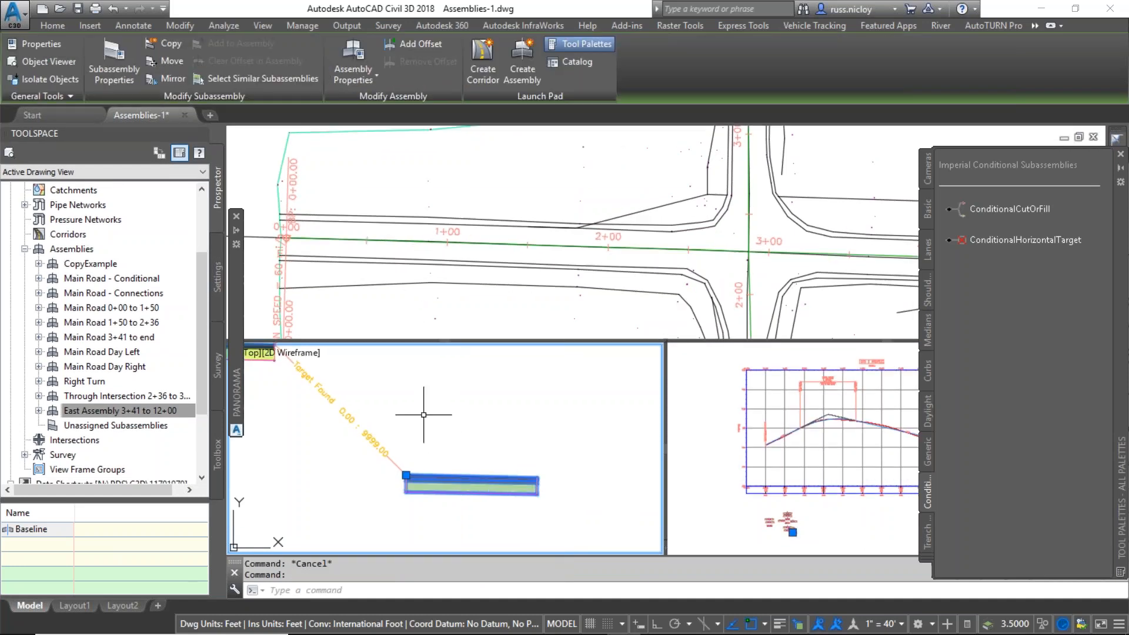
left_click(114, 69)
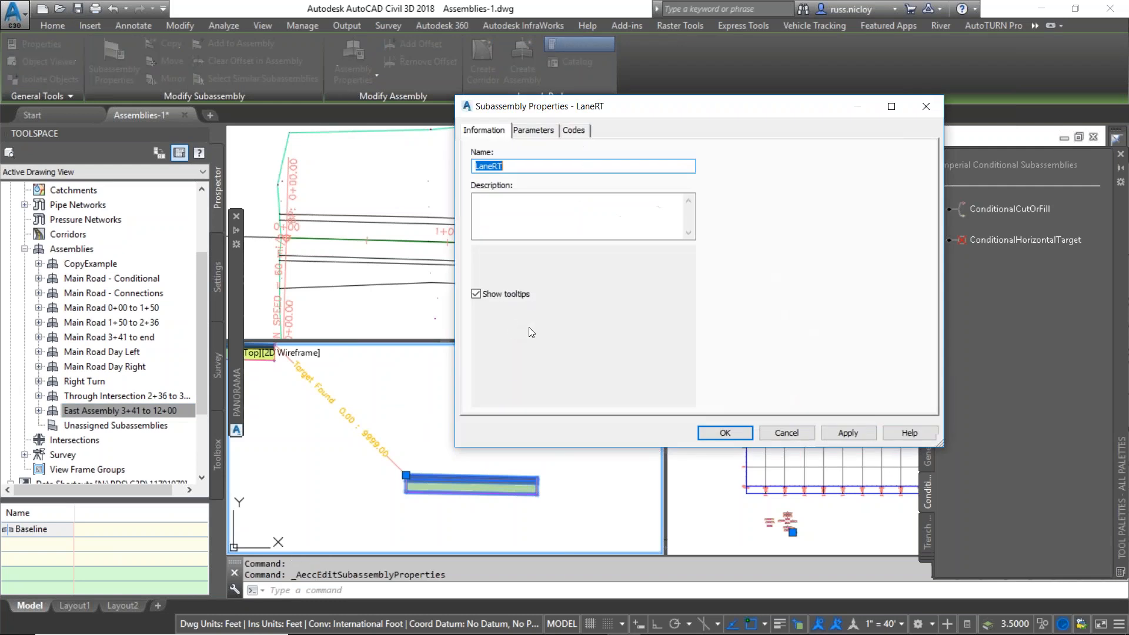
left_click(533, 130)
left_click(624, 197)
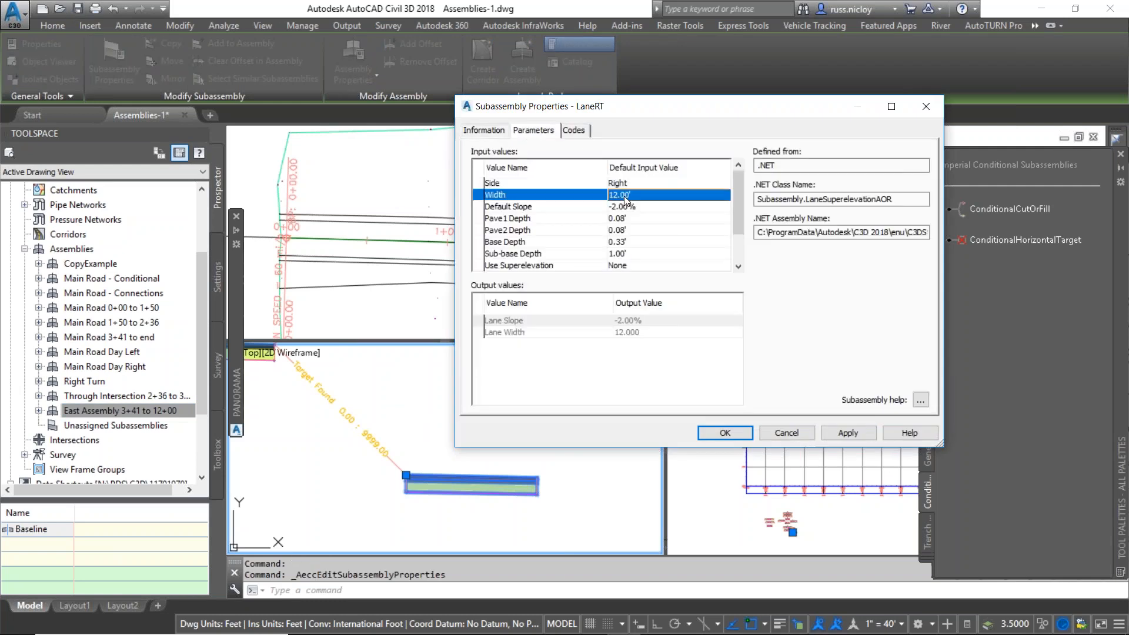
left_click(627, 197)
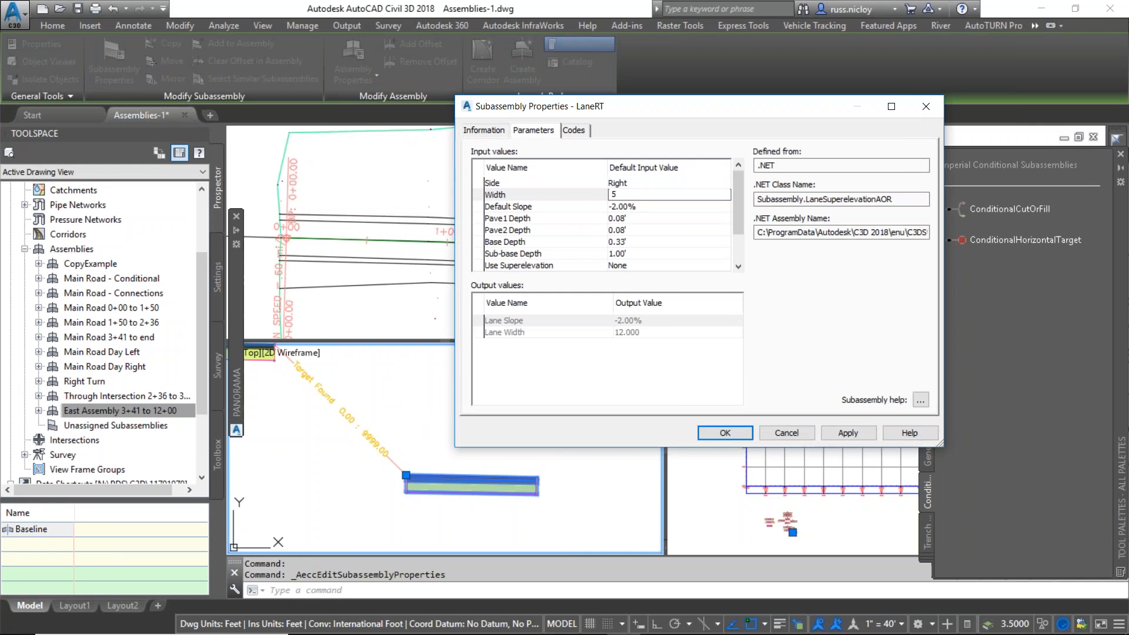
type("5")
Step: Set the copied lane's Default Slope to 2%, accept the properties and clear the selection
left_click(626, 207)
left_click(627, 207)
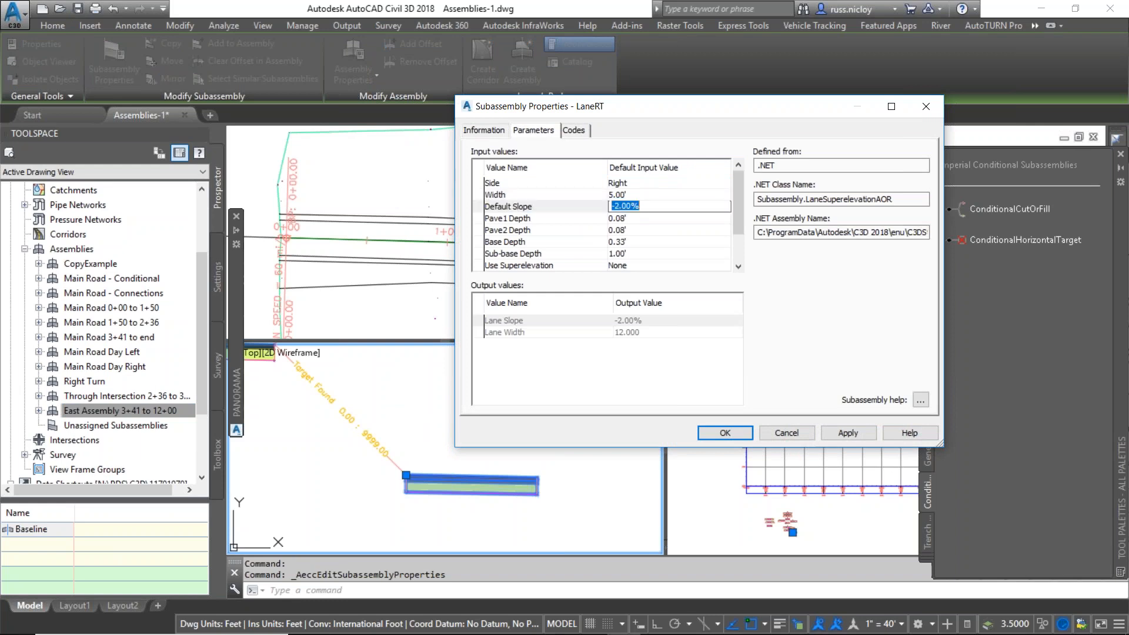
type("2")
key("Return")
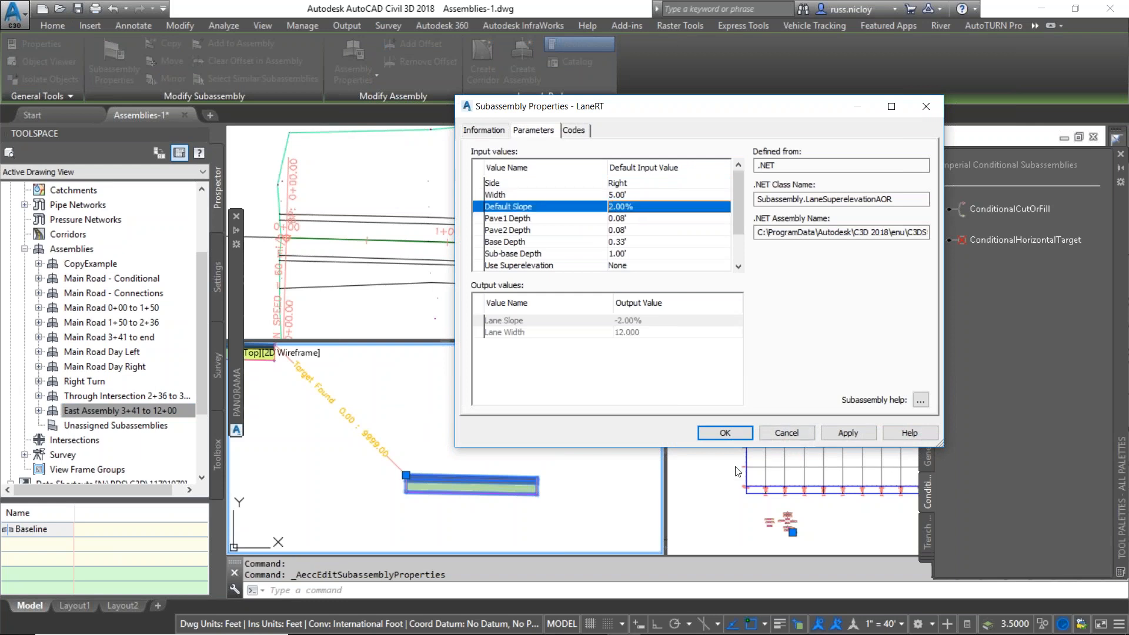
left_click(725, 433)
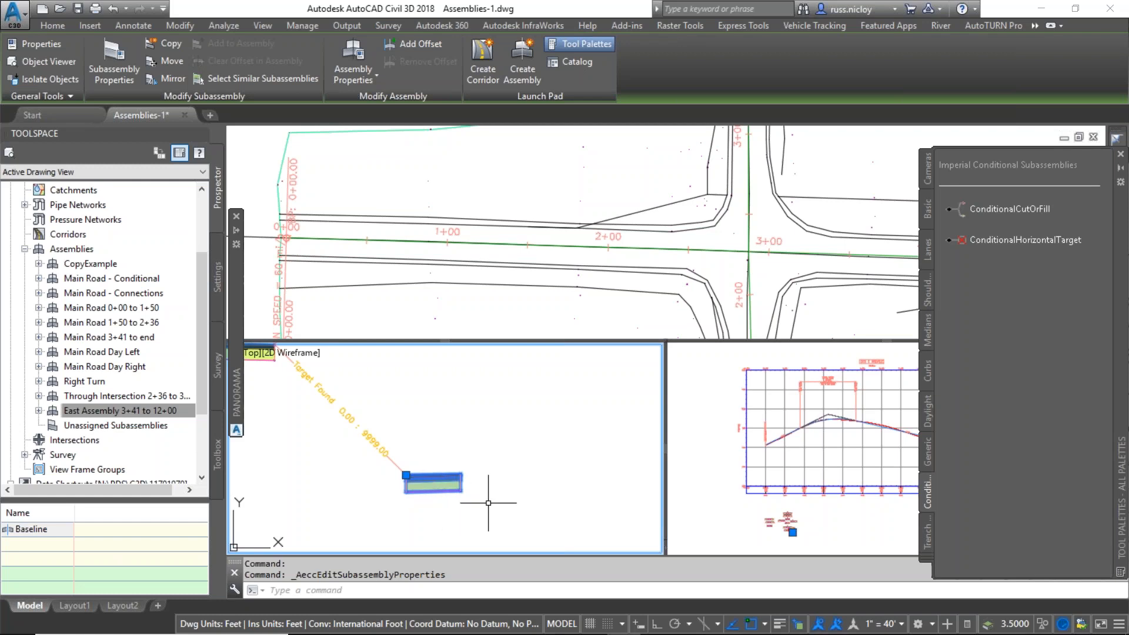
key("Escape")
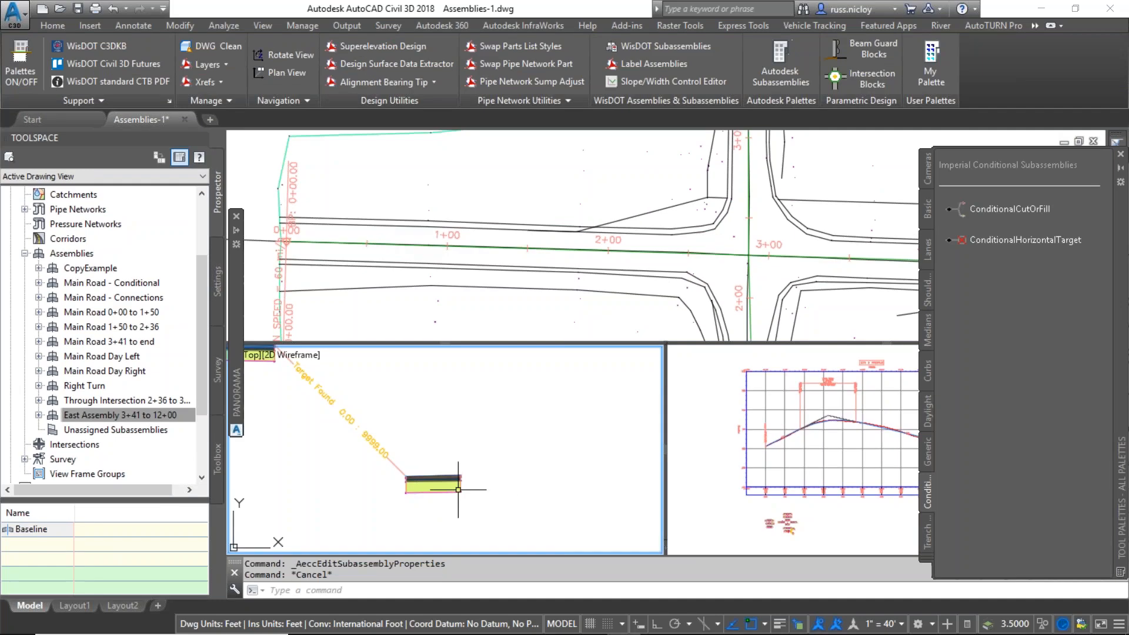
scroll(444, 496, "down", 2)
middle_click_drag(446, 500, 498, 508)
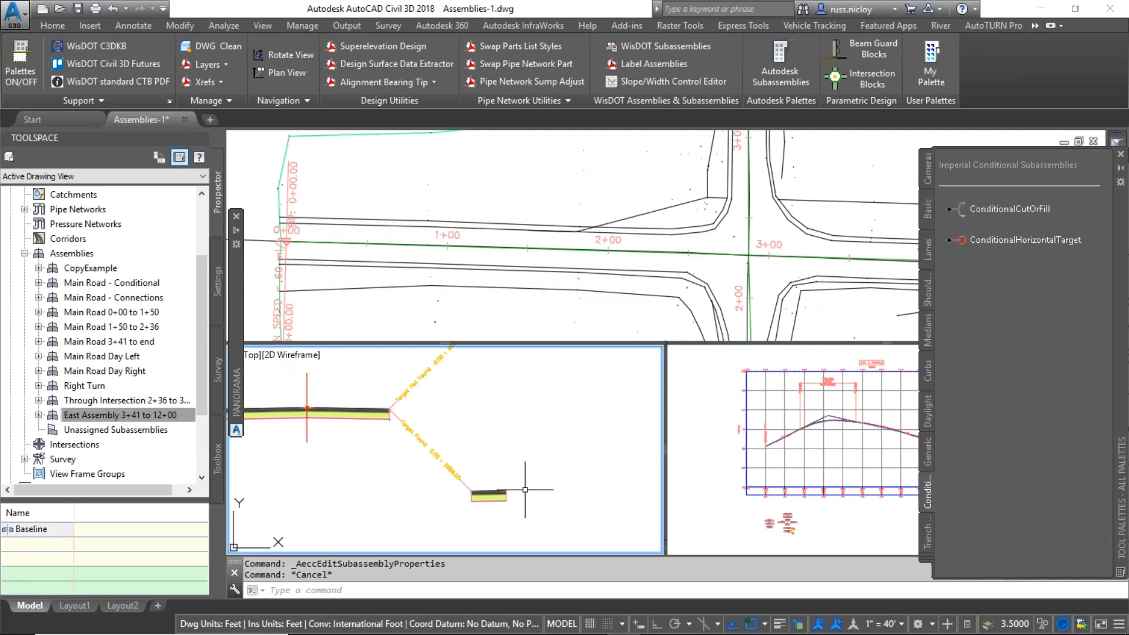
Step: Examine the short target line south of the main road near 4+00 and its similar lines farther east, then clear the selection
scroll(505, 503, "down", 2)
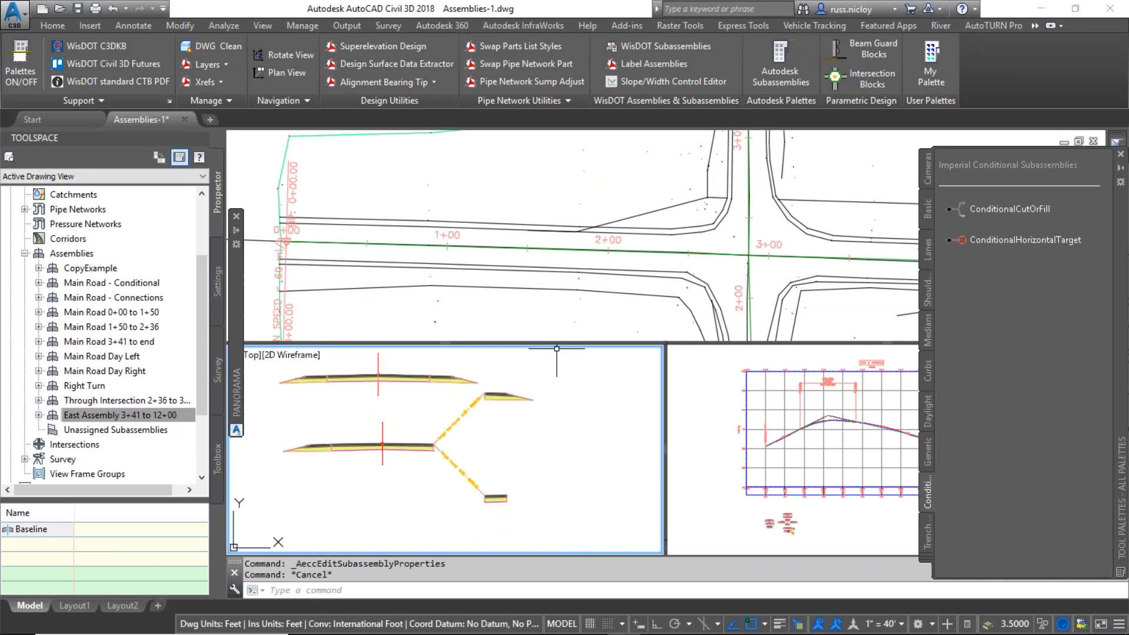
left_click(564, 333)
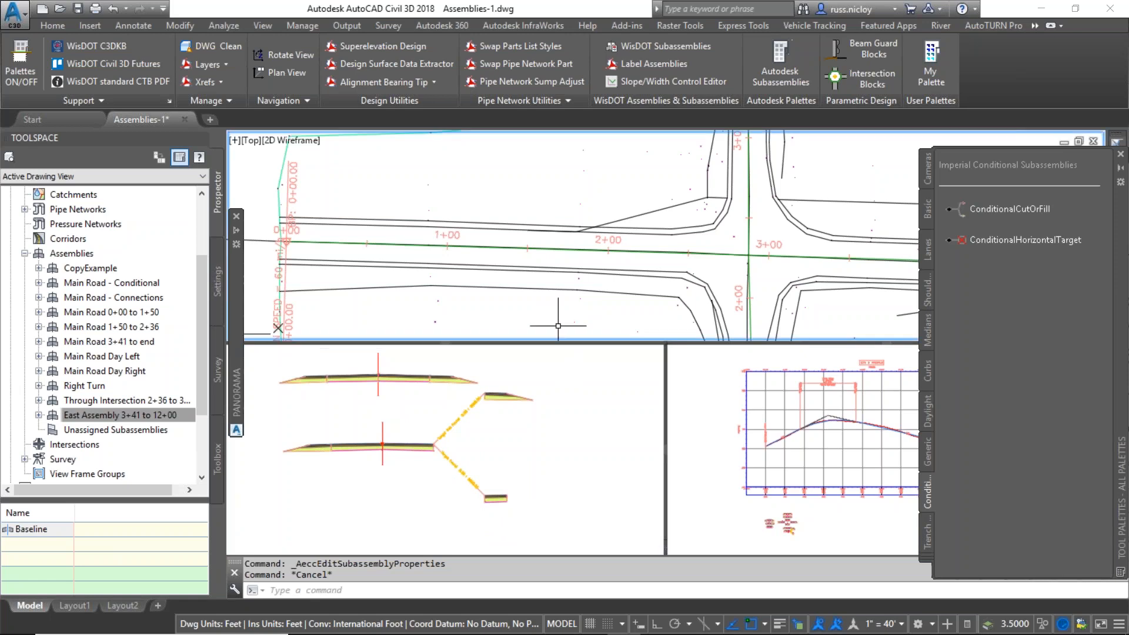
middle_click_drag(590, 313, 508, 307)
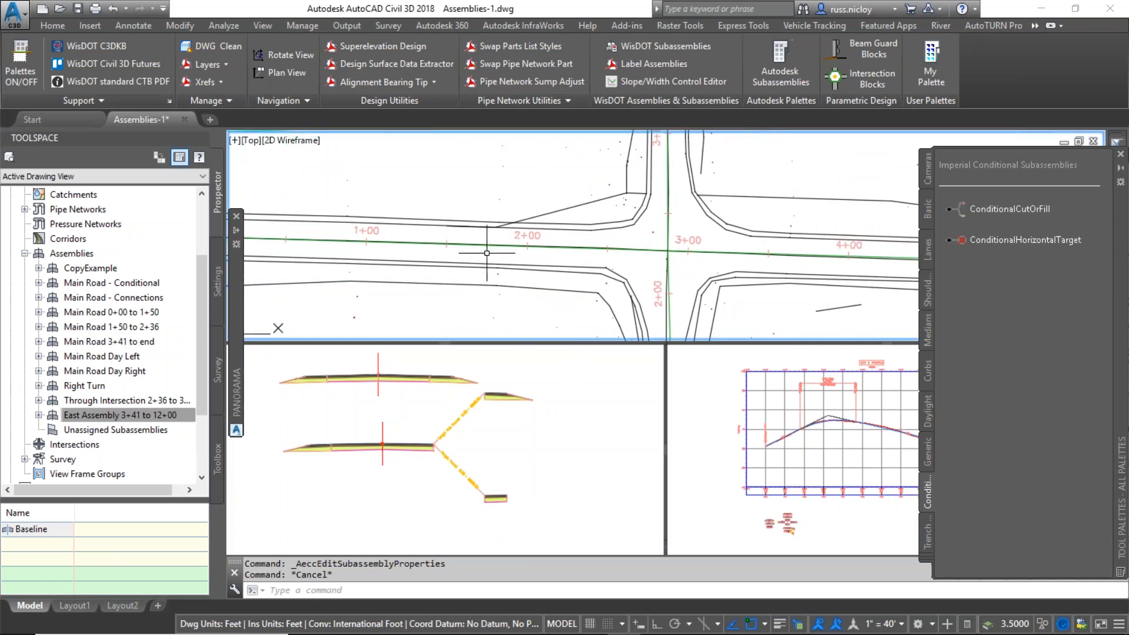
middle_click_drag(648, 285, 332, 262)
middle_click_drag(504, 299, 434, 293)
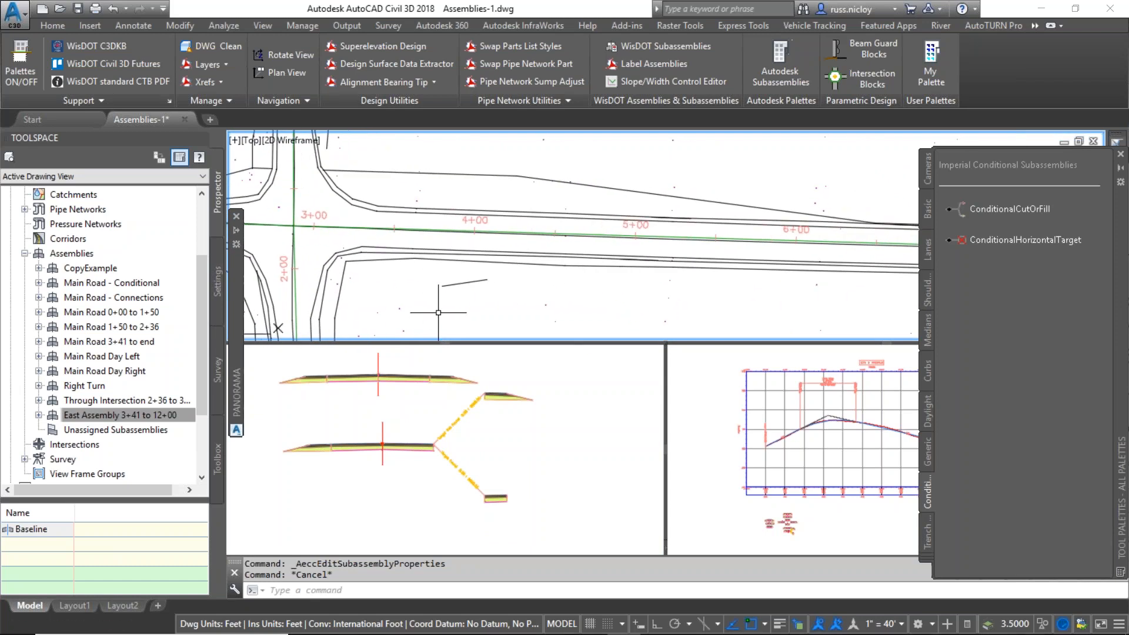
left_click(473, 283)
right_click(481, 298)
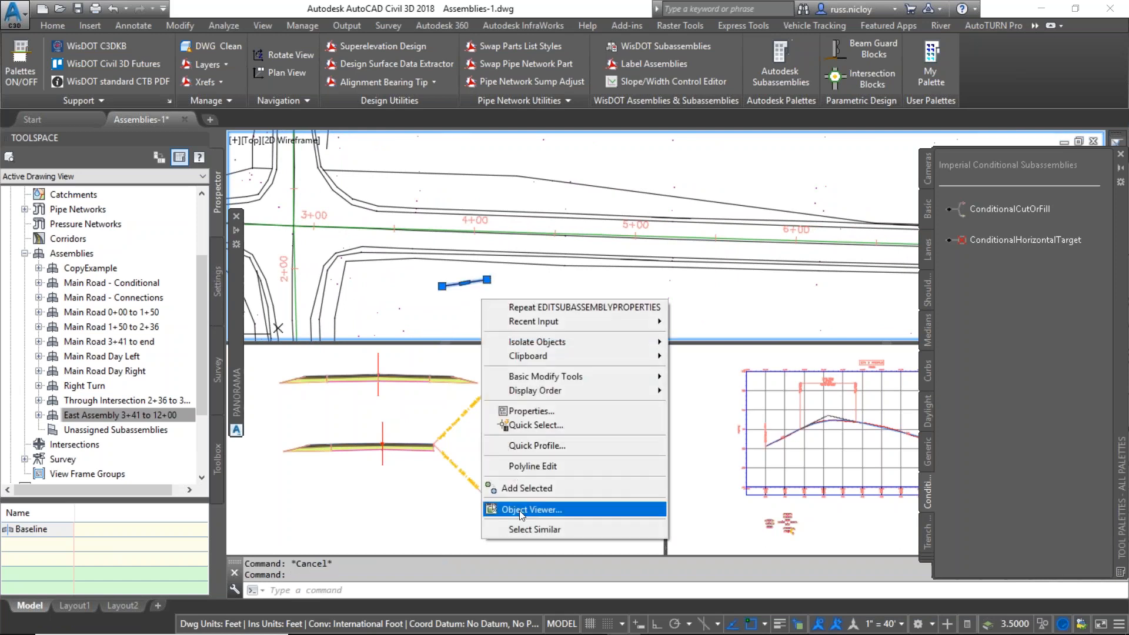
left_click(520, 528)
middle_click_drag(698, 318, 411, 312)
middle_click_drag(647, 315, 374, 316)
middle_click_drag(563, 307, 639, 317)
middle_click_drag(431, 311, 677, 307)
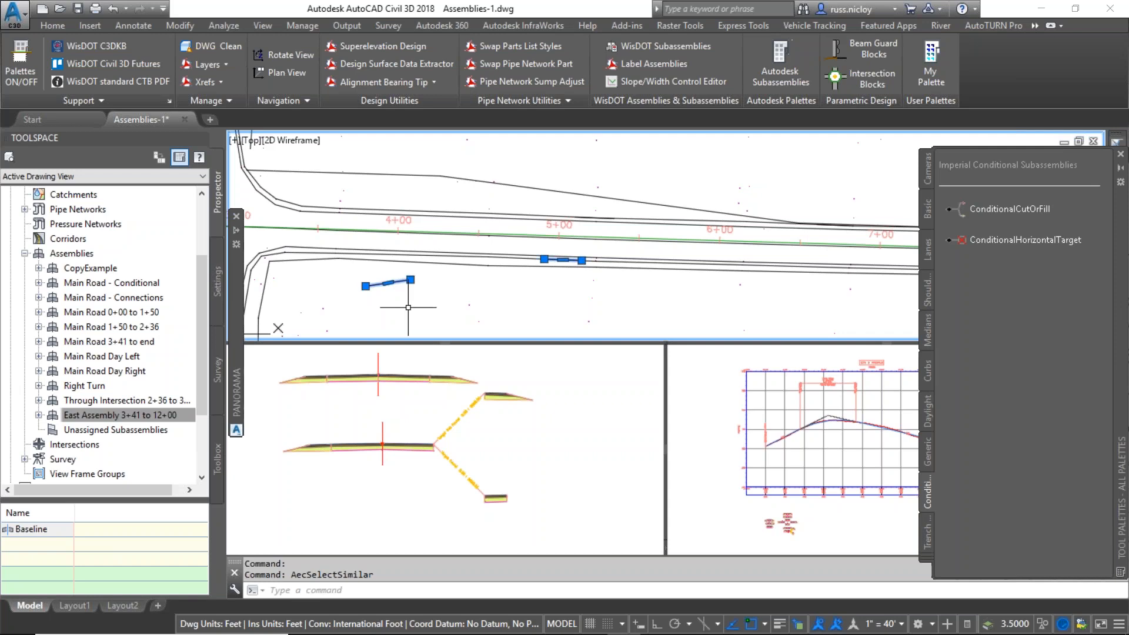
key("Escape")
middle_click_drag(401, 312, 677, 322)
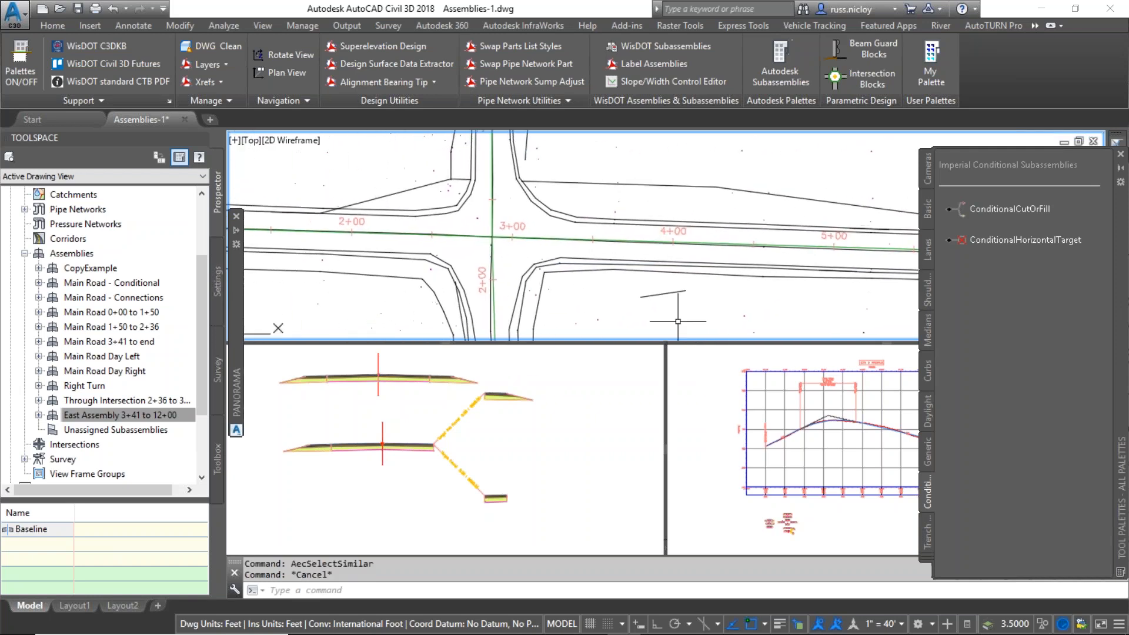
left_click(55, 26)
left_click(277, 81)
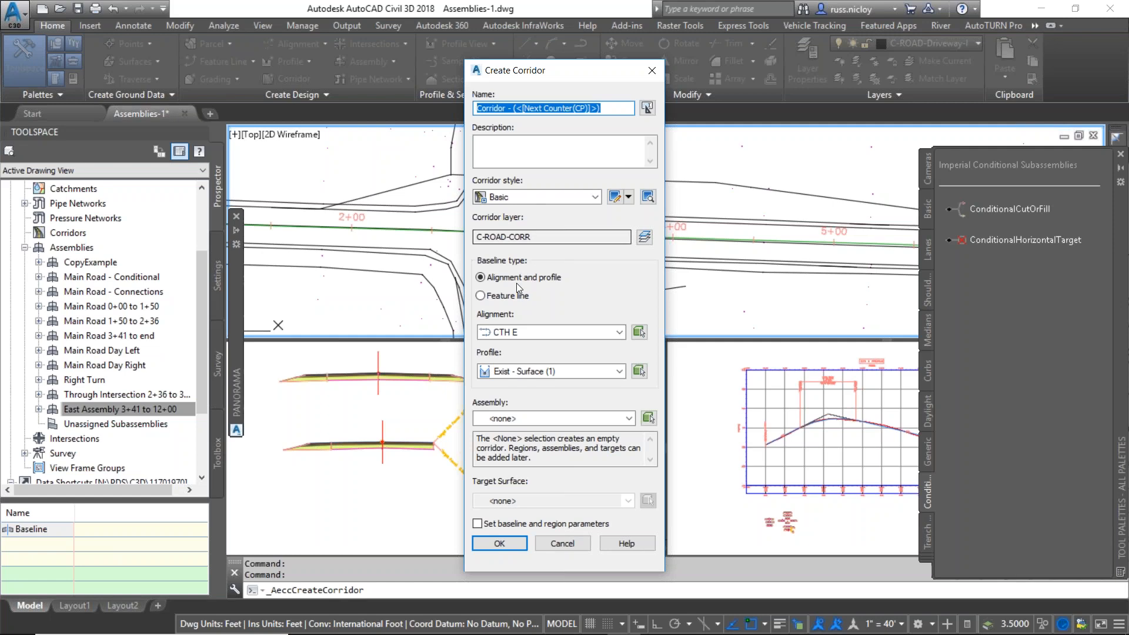
left_click(519, 373)
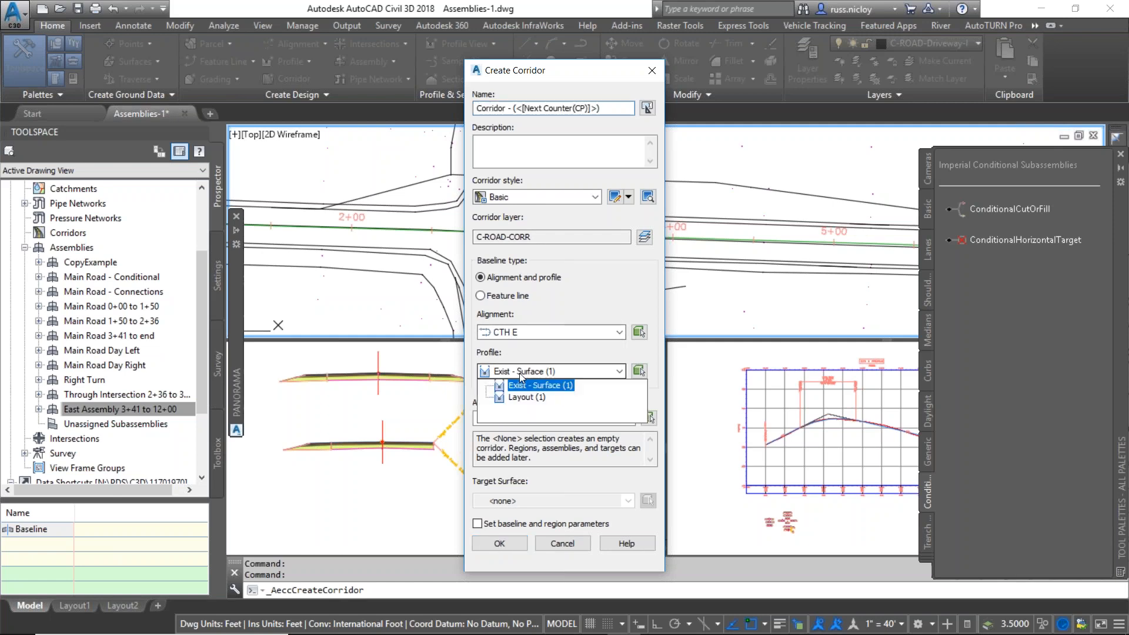
left_click(519, 396)
left_click(520, 419)
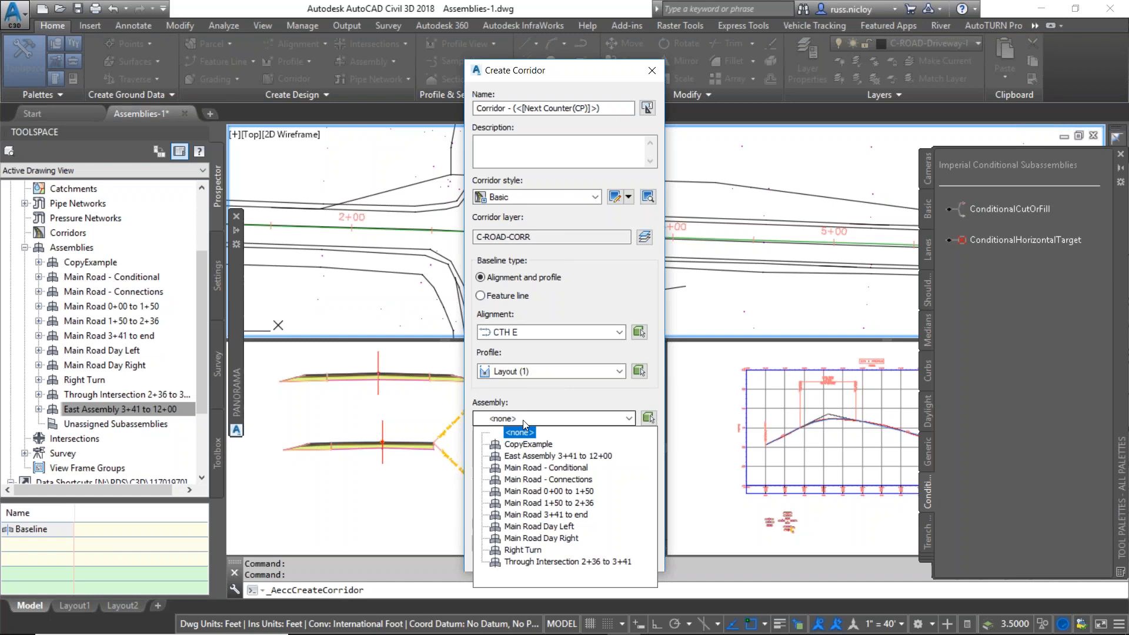
left_click(533, 457)
left_click(528, 410)
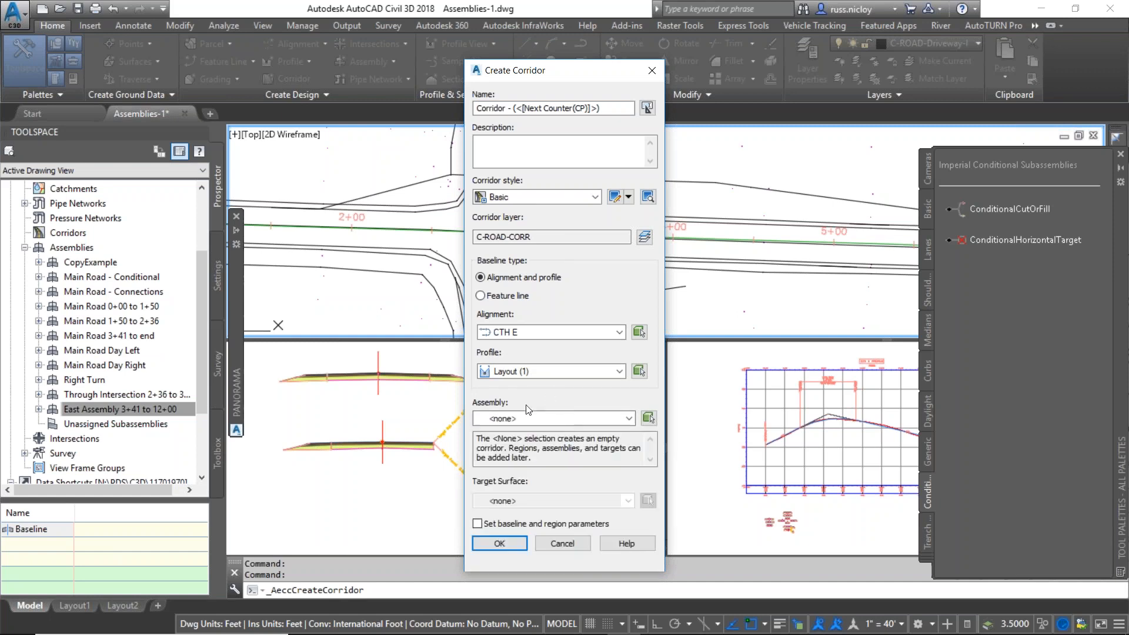
left_click(649, 419)
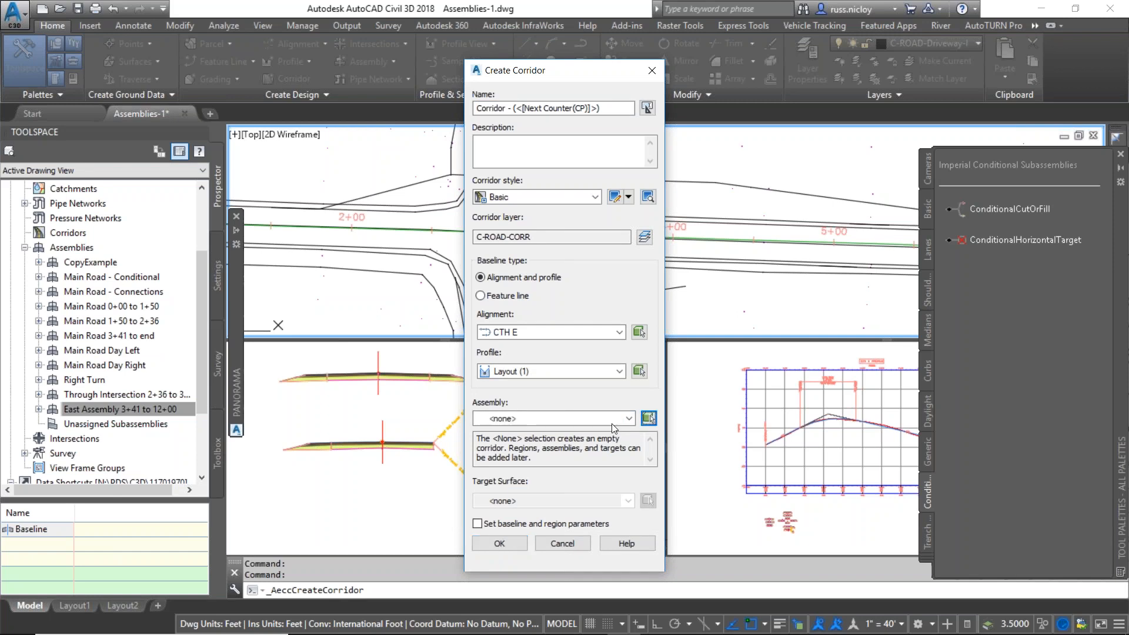
left_click(381, 426)
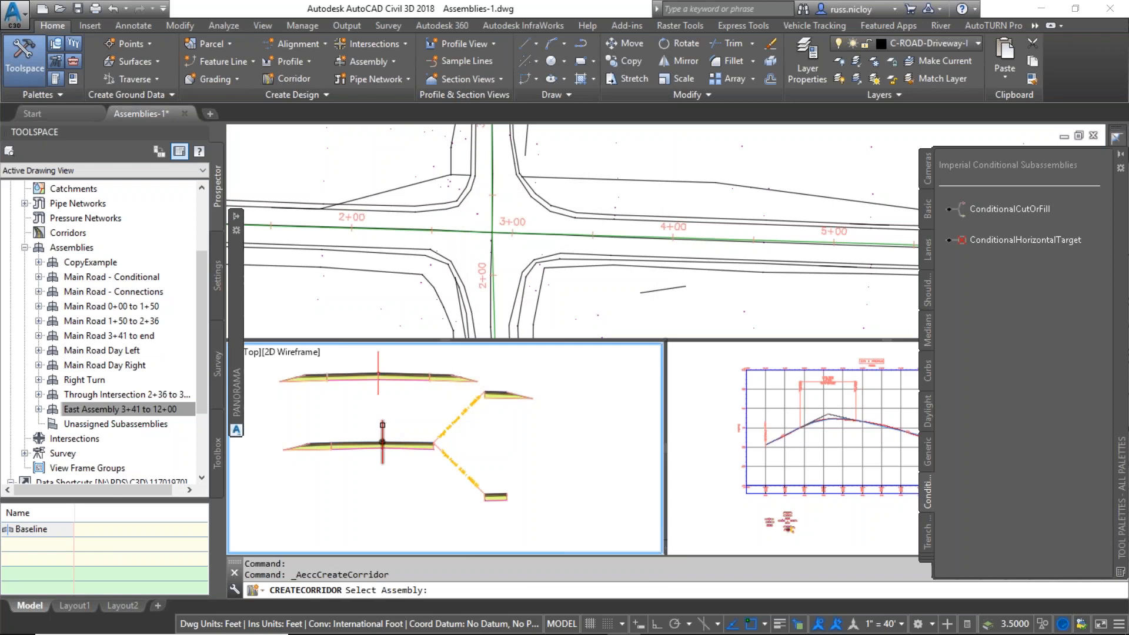
left_click(382, 429)
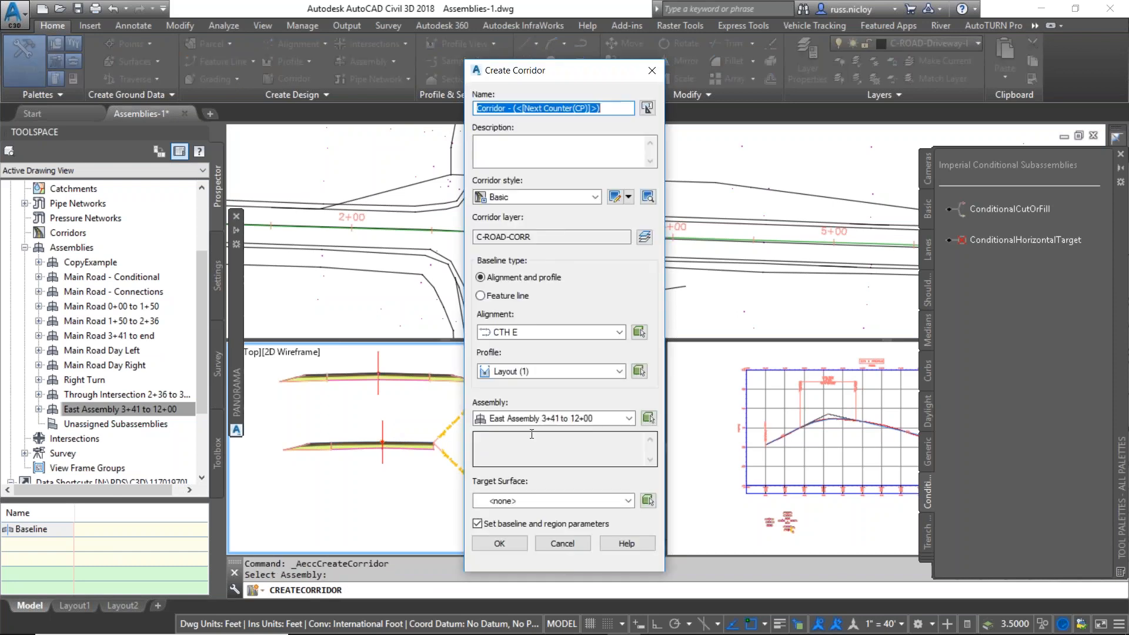
left_click(505, 501)
left_click(513, 527)
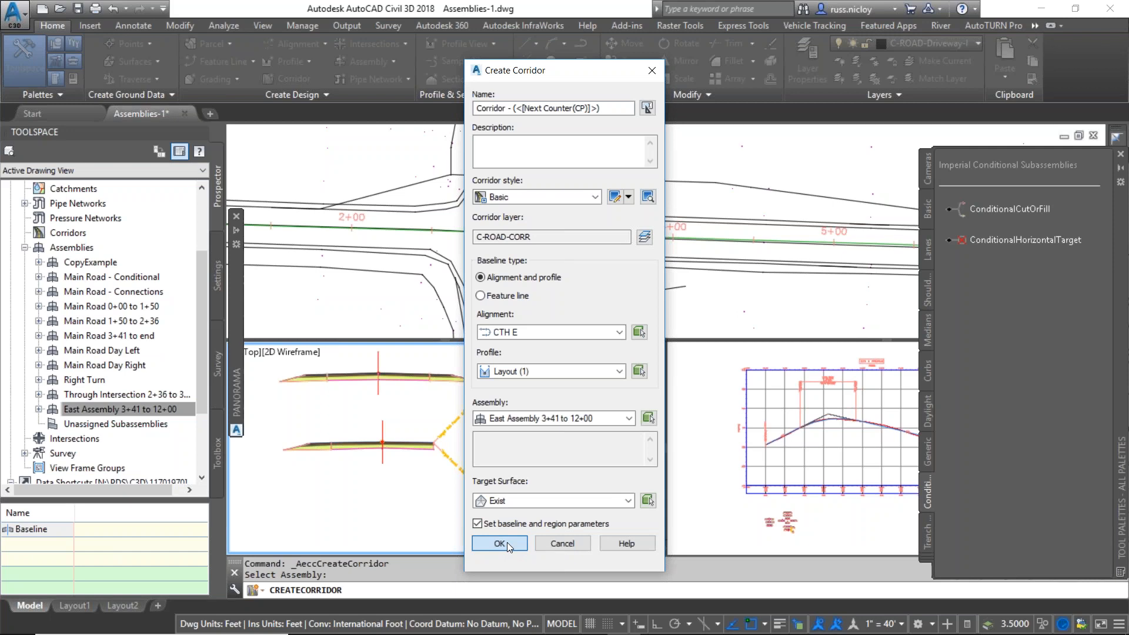
left_click(507, 542)
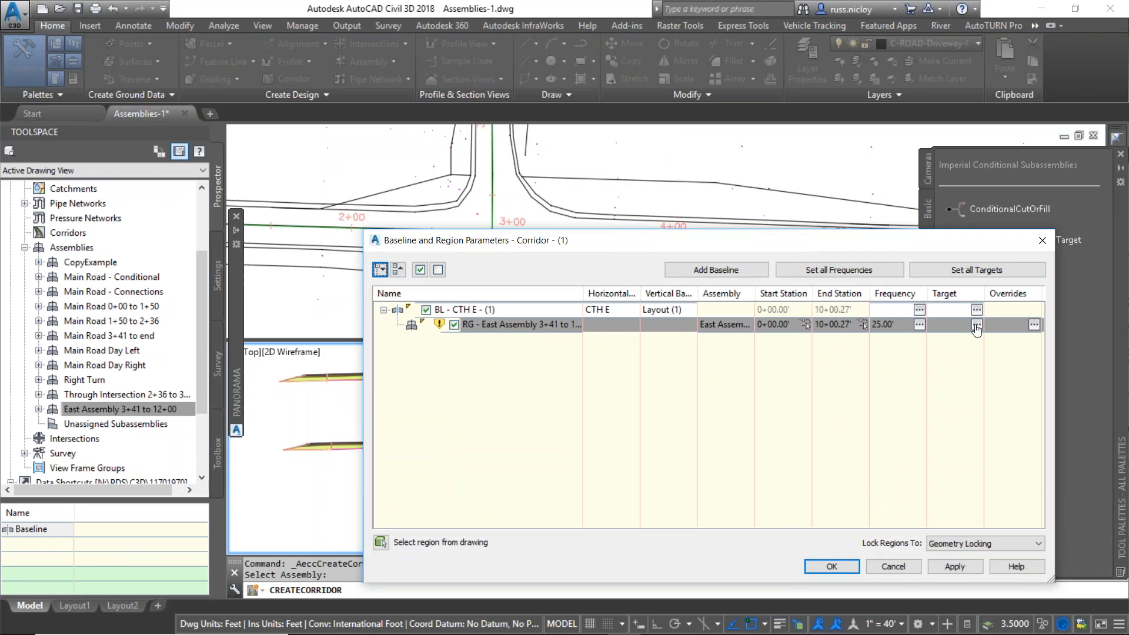
left_click(977, 324)
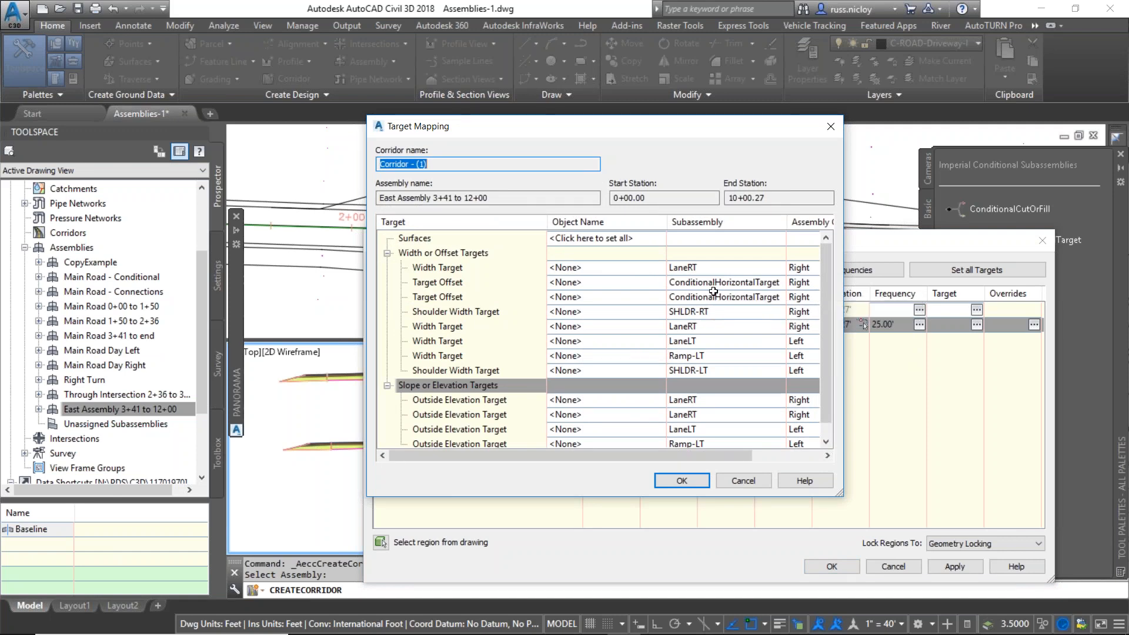
left_click(735, 484)
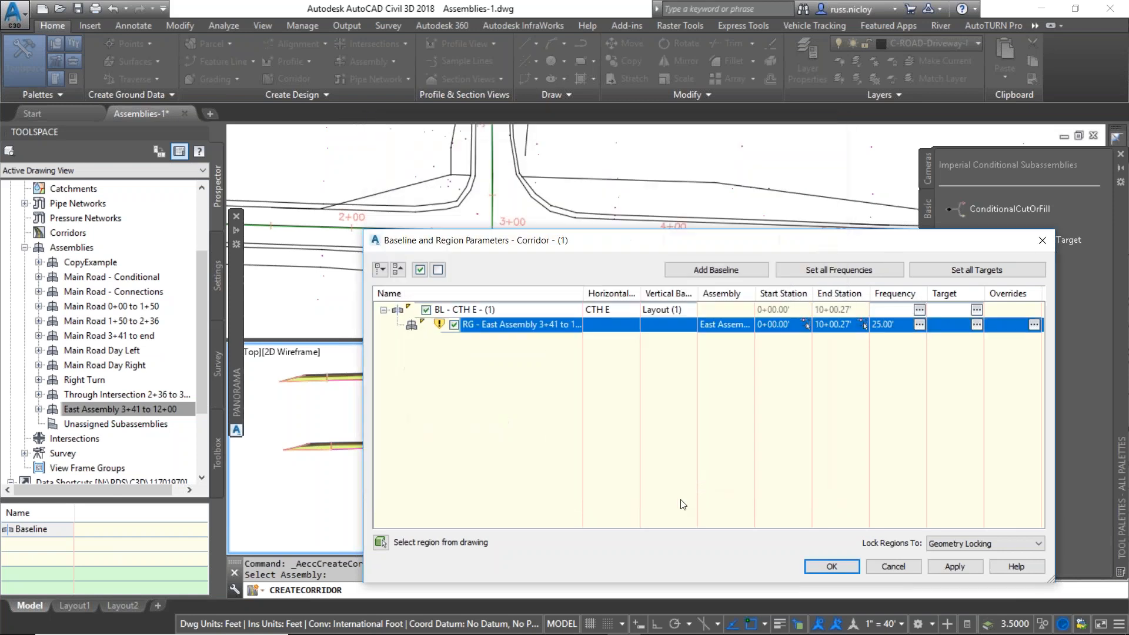
left_click(903, 569)
key("Escape")
Step: Rename the Target Not Found conditional subassembly on the east assembly to CHT-NF-RT in its subassembly properties
left_click(476, 444)
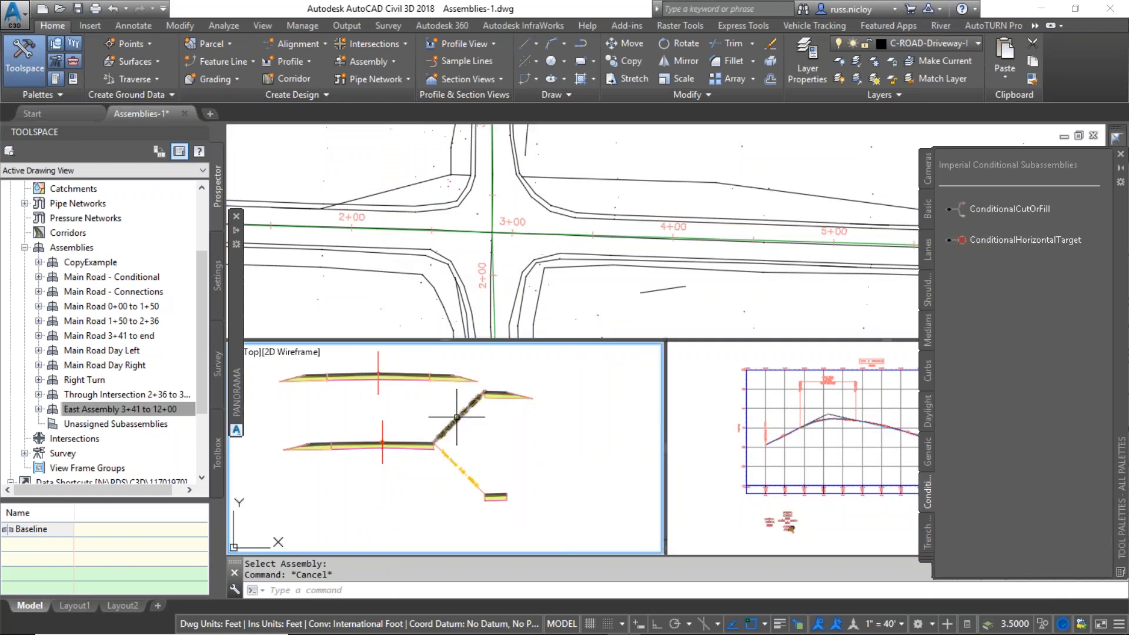
scroll(457, 417, "up", 2)
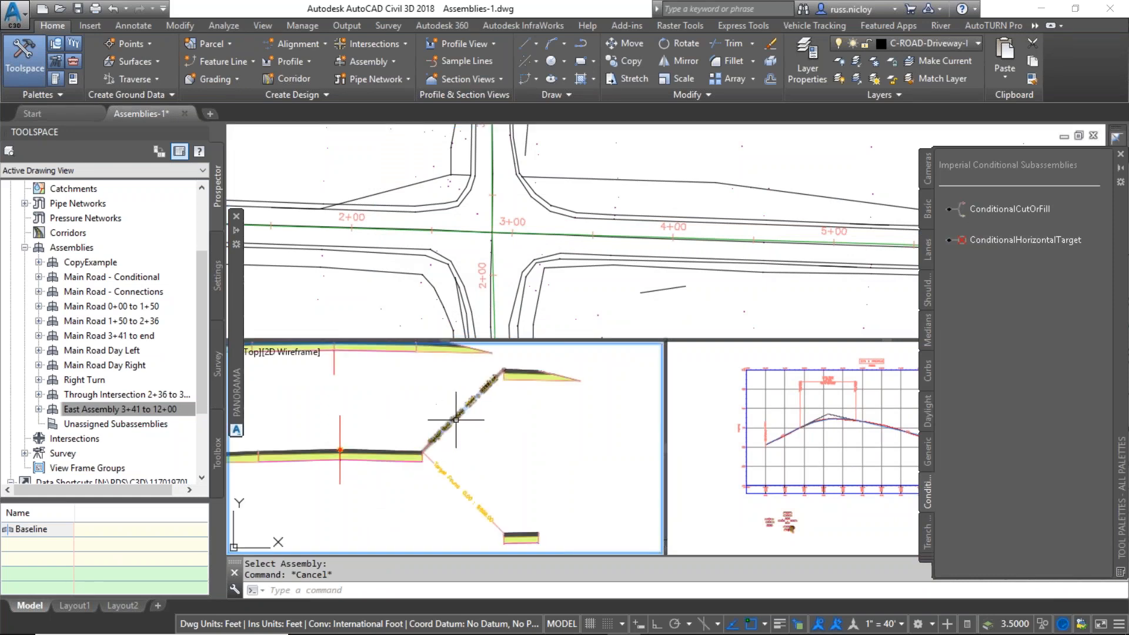
left_click(456, 420)
right_click(500, 431)
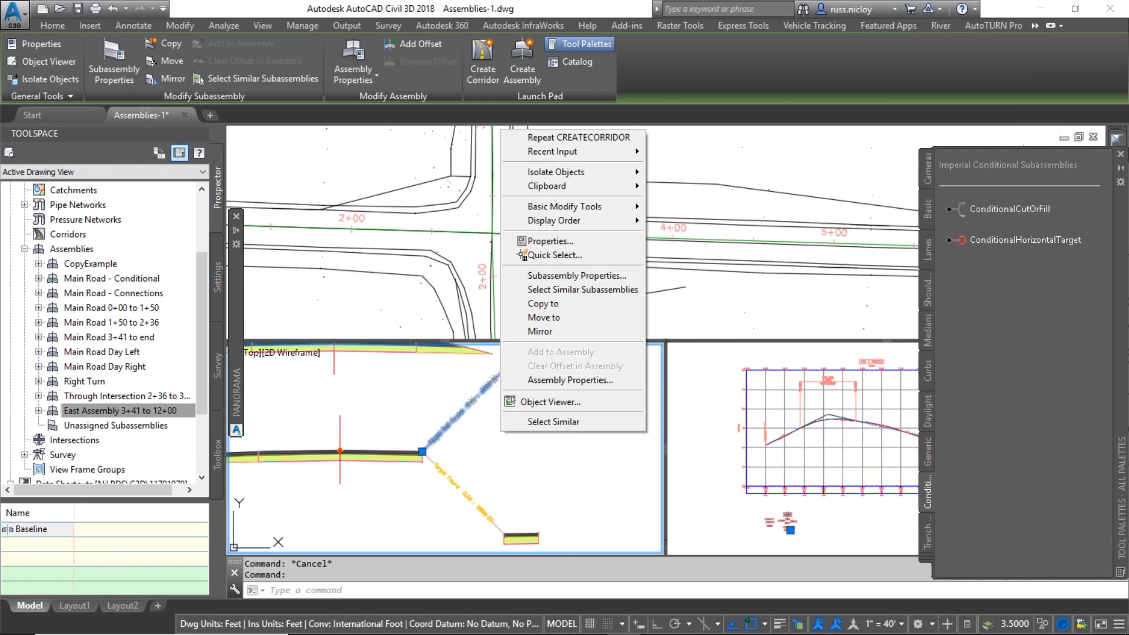
left_click(545, 275)
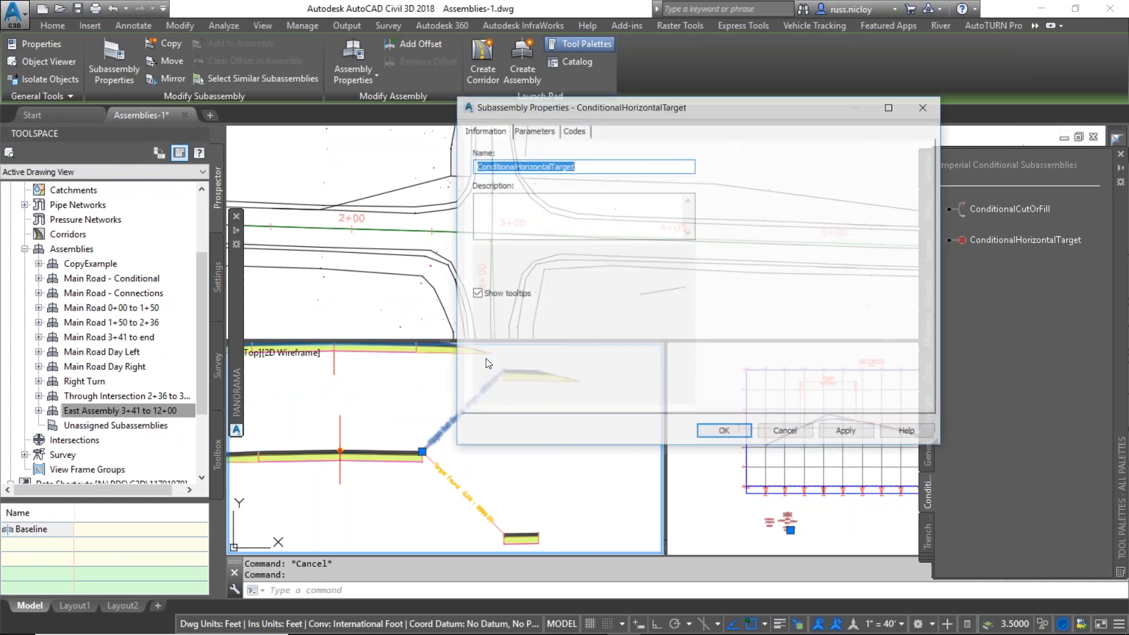
left_click(533, 130)
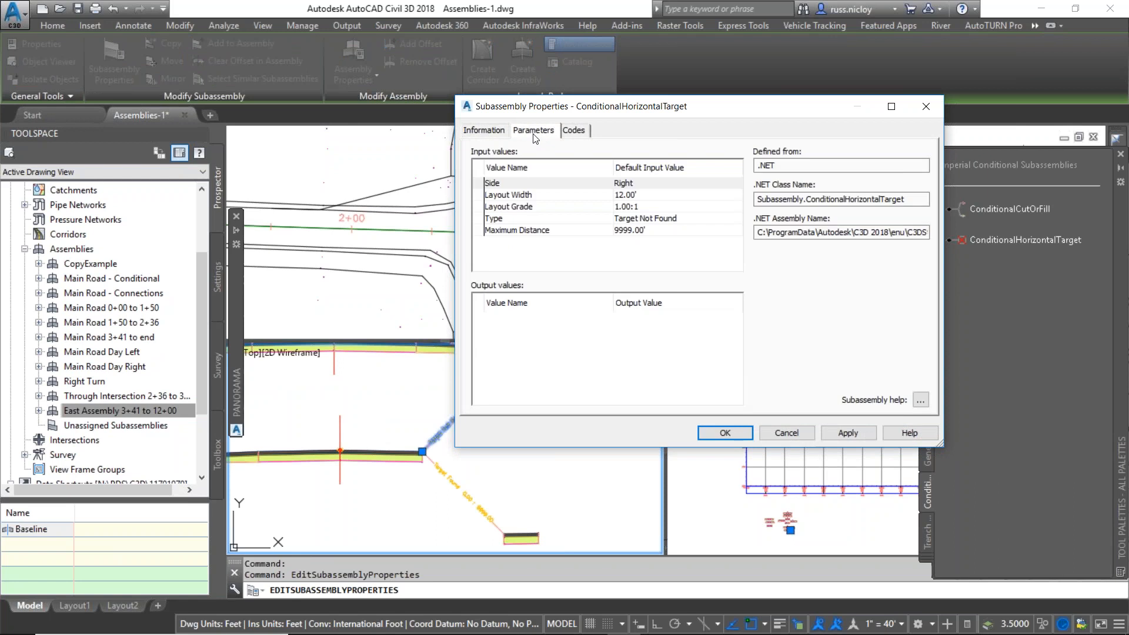
left_click(486, 131)
left_click_drag(577, 166, 475, 179)
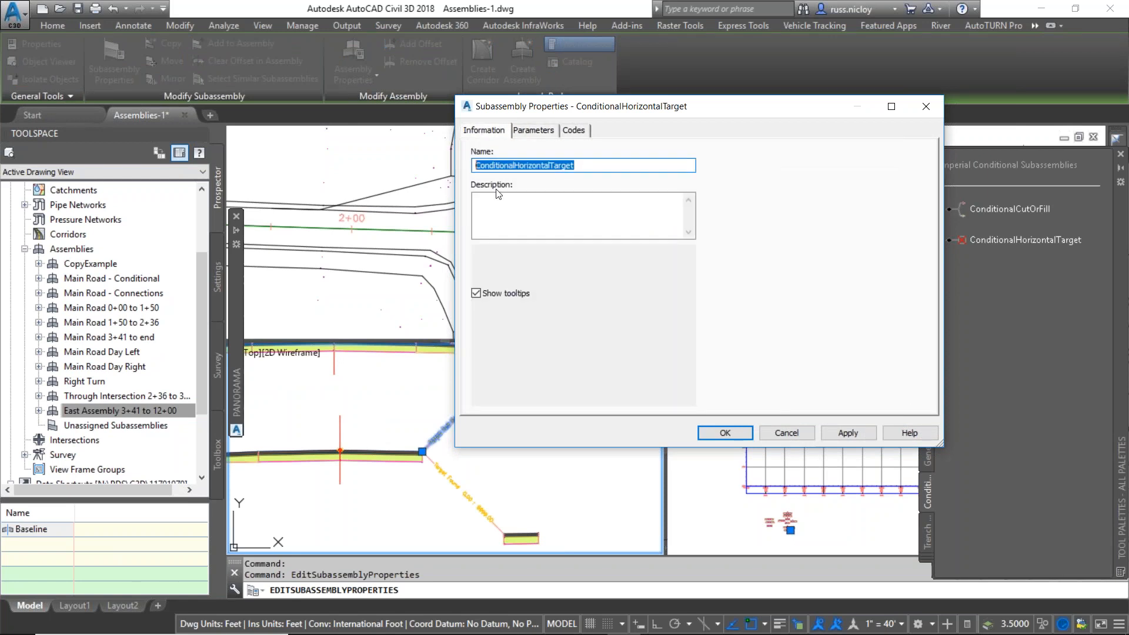
type("CHT-NF-RT")
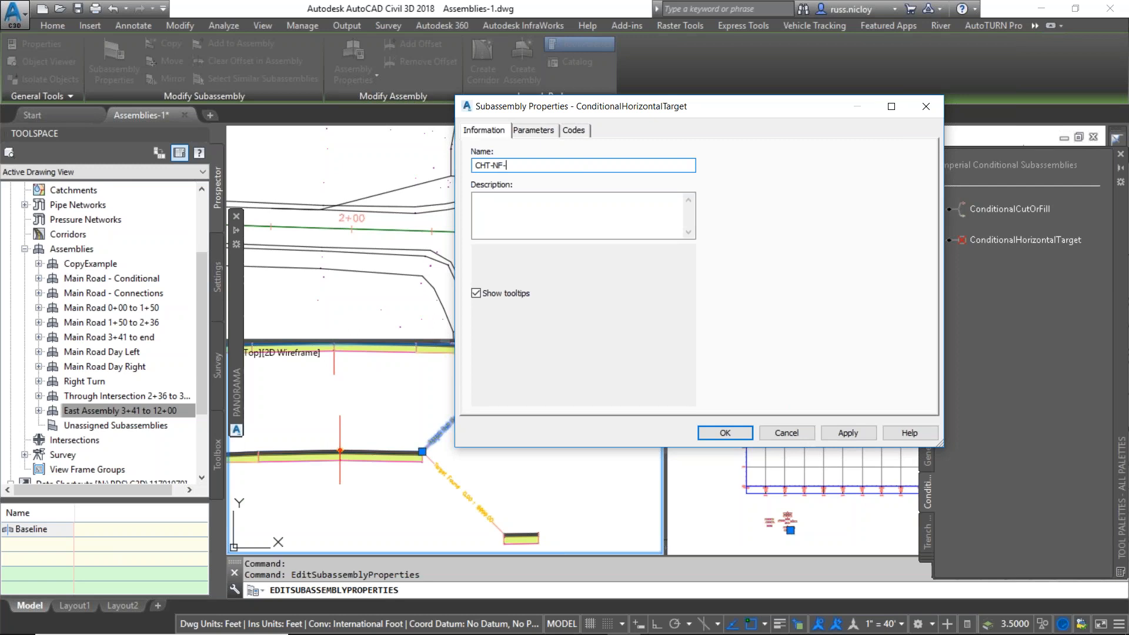
left_click(725, 432)
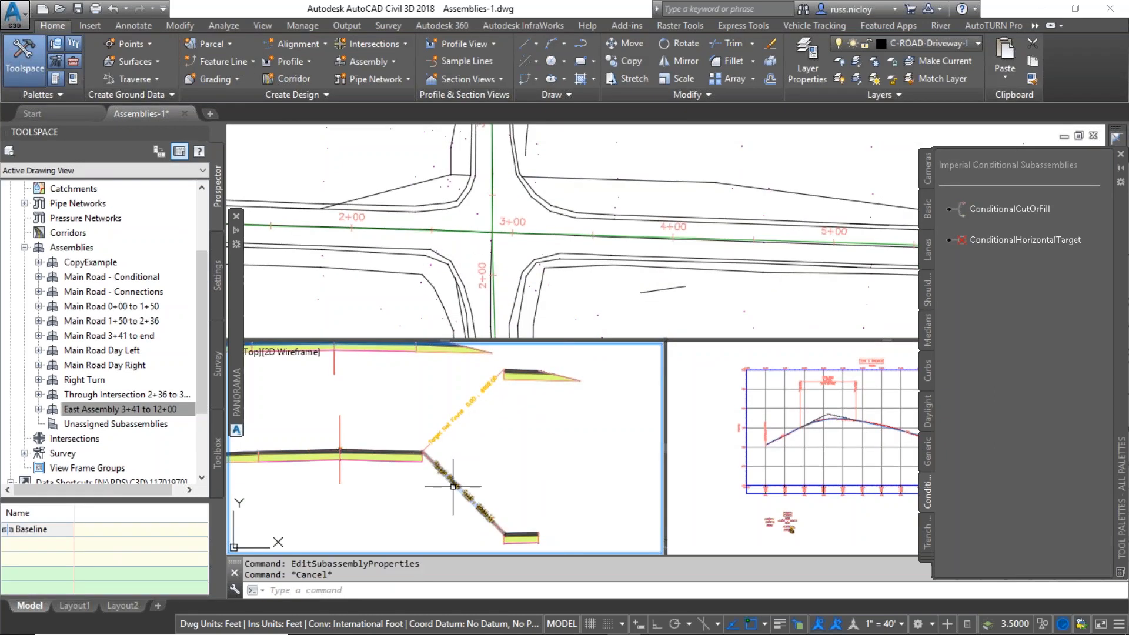
Step: Rename the Target Found conditional subassembly to CHT-F-RT and clear the selection
left_click(114, 65)
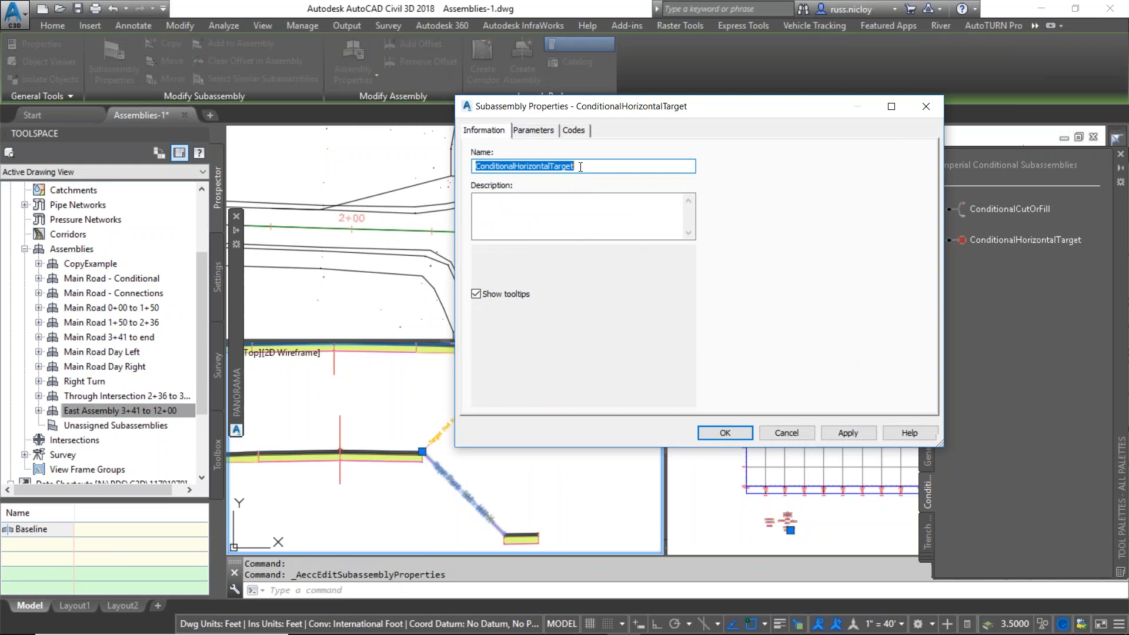
type("CHT-F-RT")
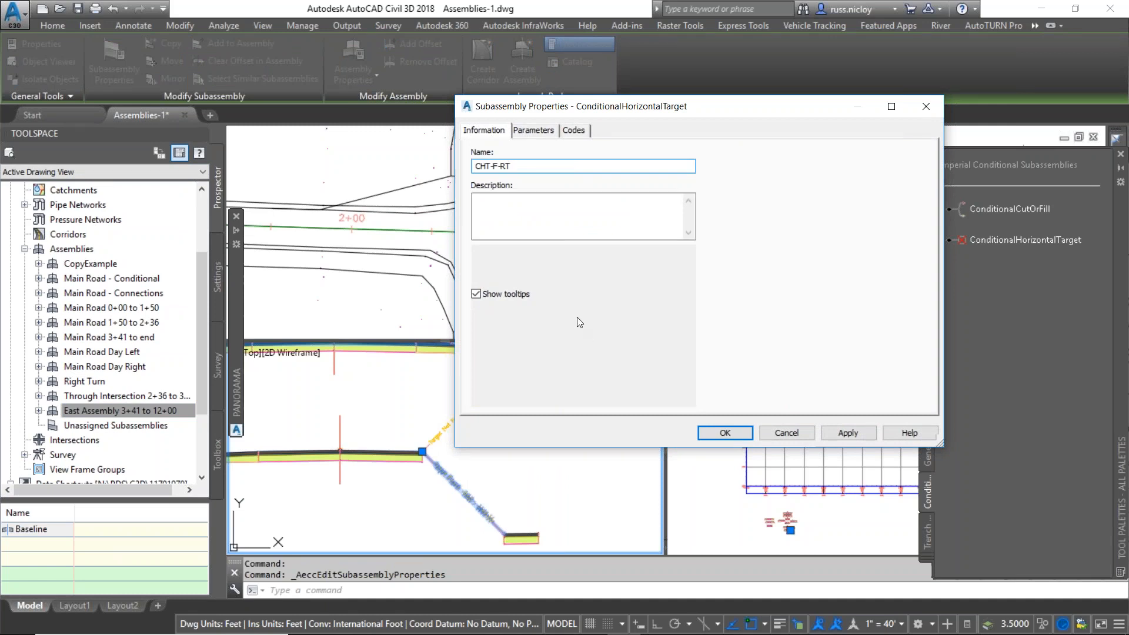
left_click(724, 433)
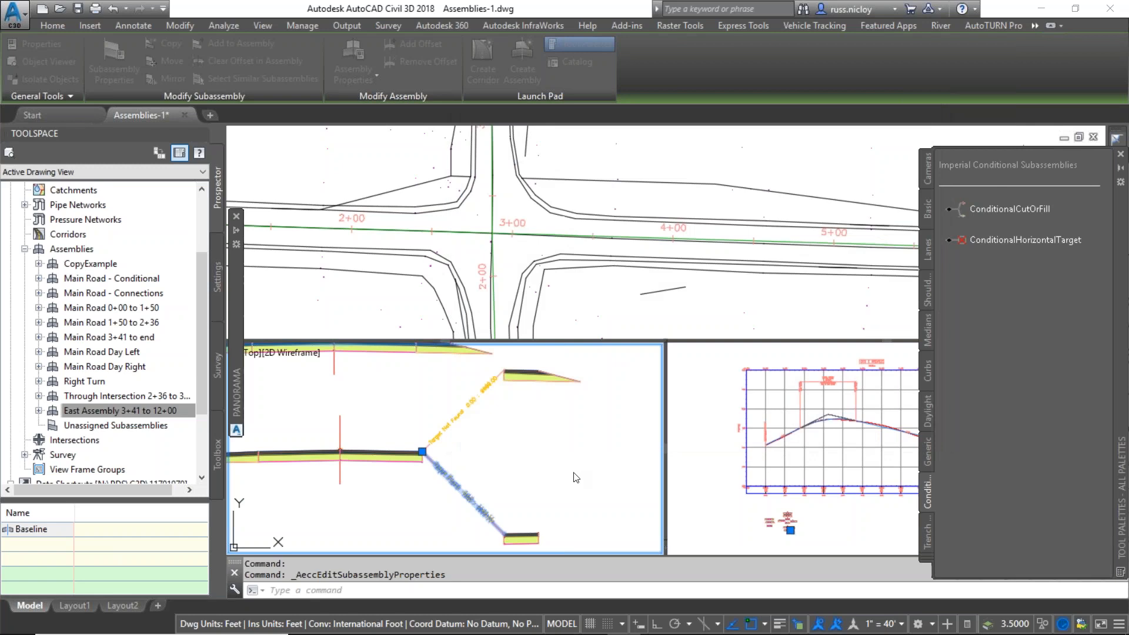
key("Escape")
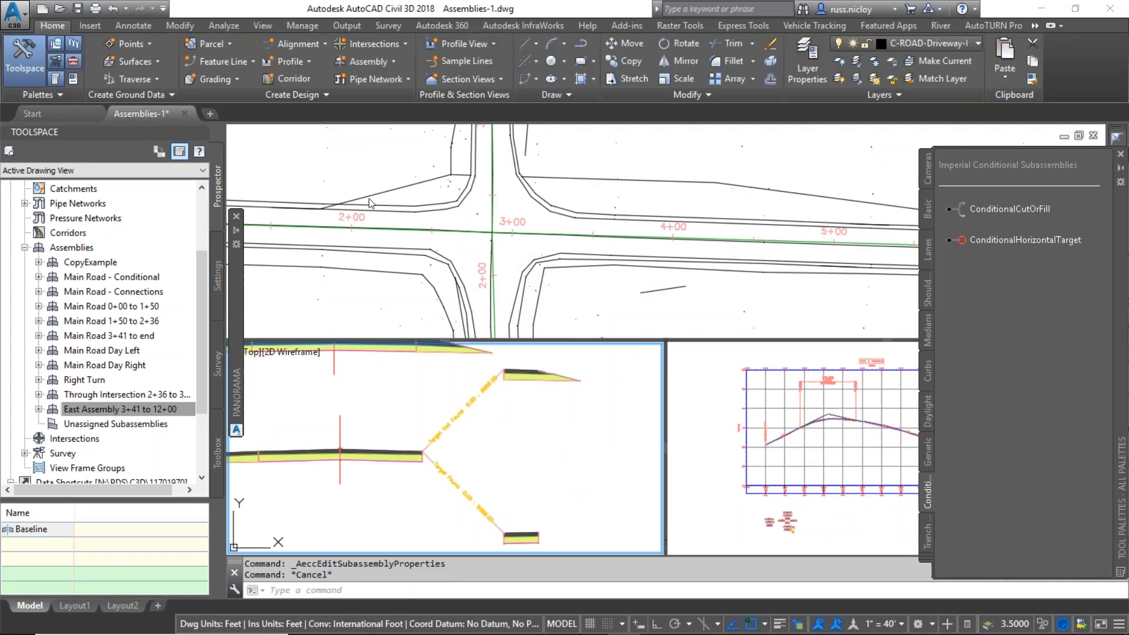
Step: Set up a new corridor on alignment CTH E with profile Layout (1), assembly East Assembly 3+41 to 12+00 and target surface Exist
left_click(286, 80)
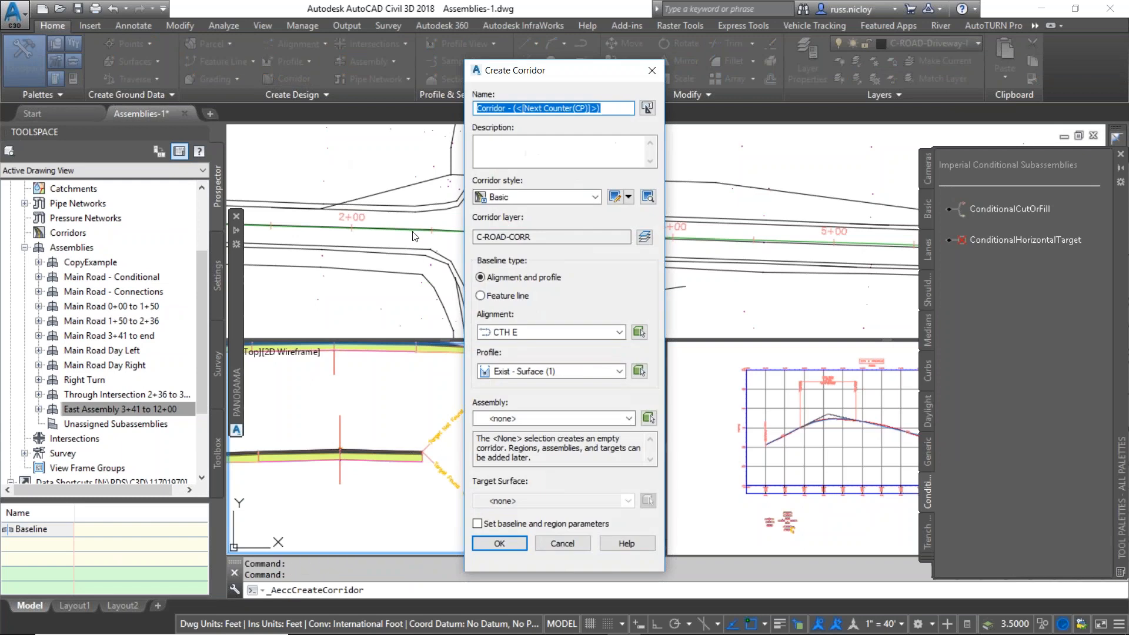
left_click(517, 371)
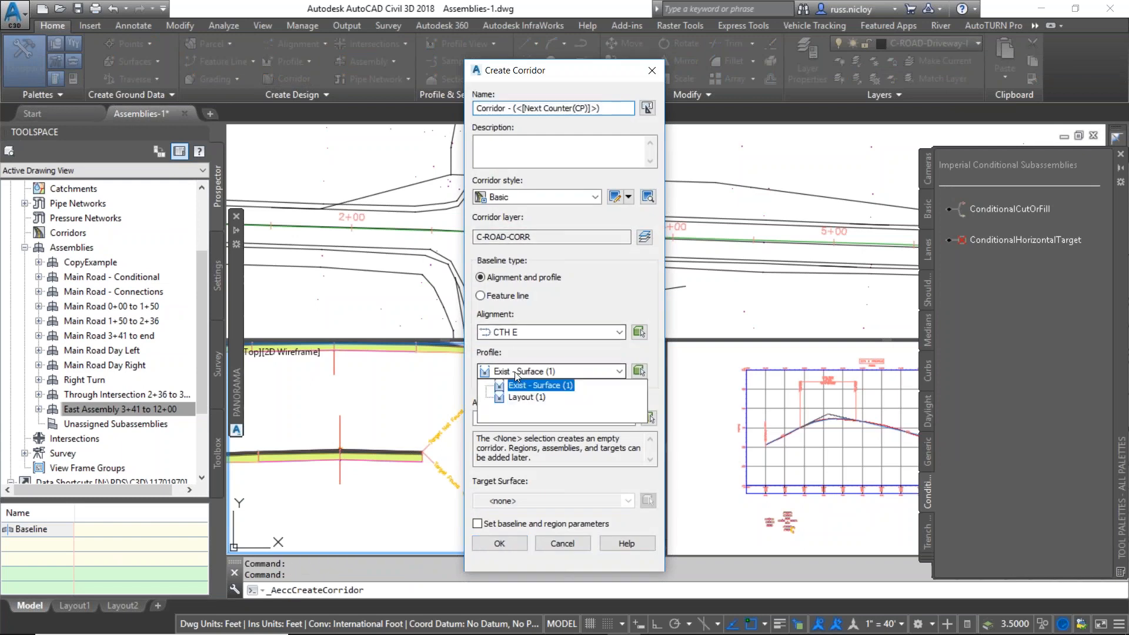
left_click(519, 396)
left_click(517, 419)
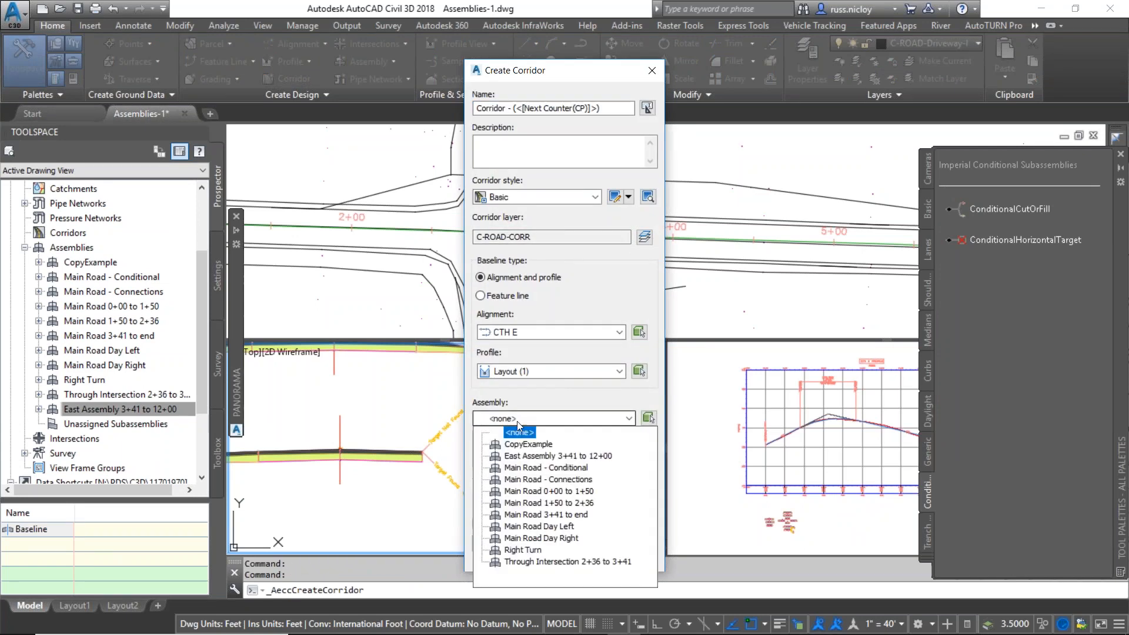
left_click(532, 456)
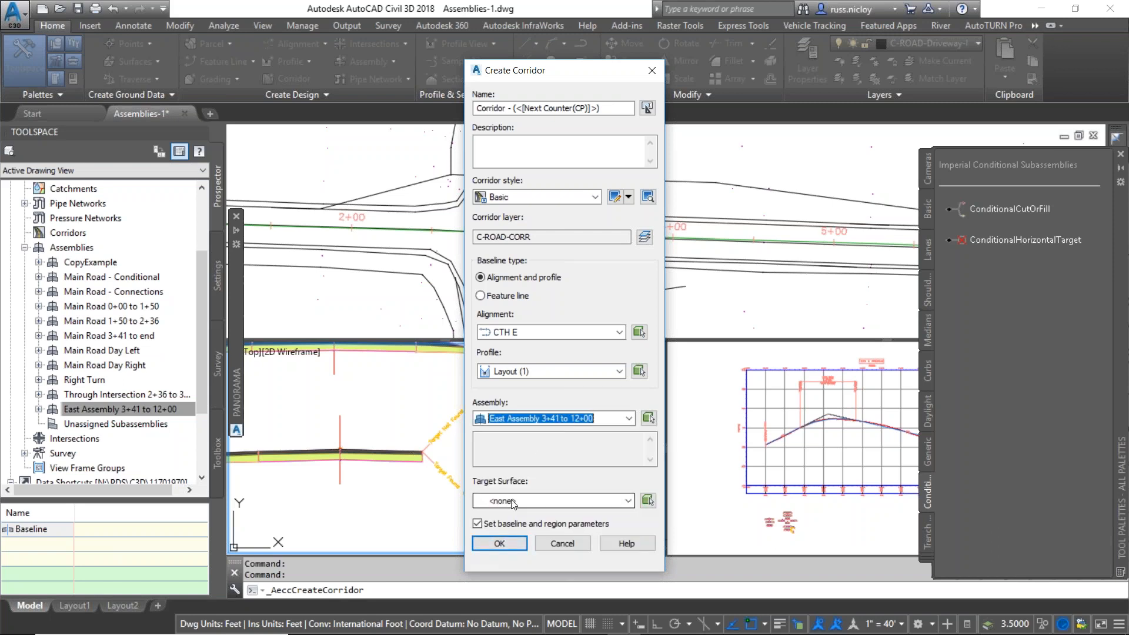
left_click(513, 501)
left_click(507, 525)
left_click(499, 544)
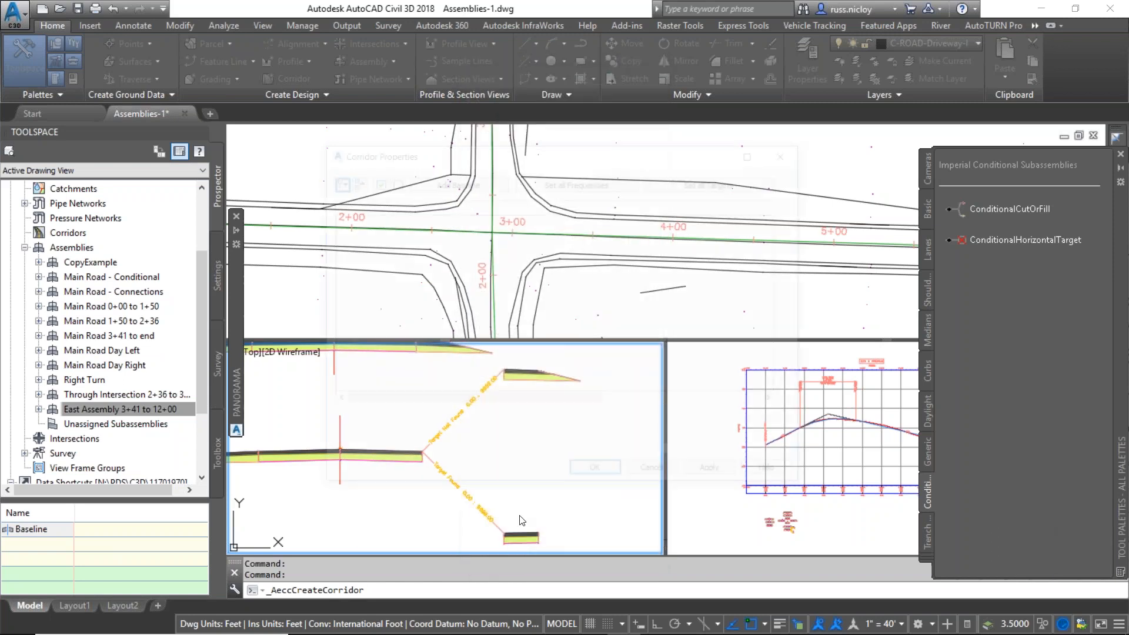
Step: Map the CHT-F-RT target offset to all polylines on layer C-ROAD-Driveway-RT, targeting the nearest offset
left_click(977, 324)
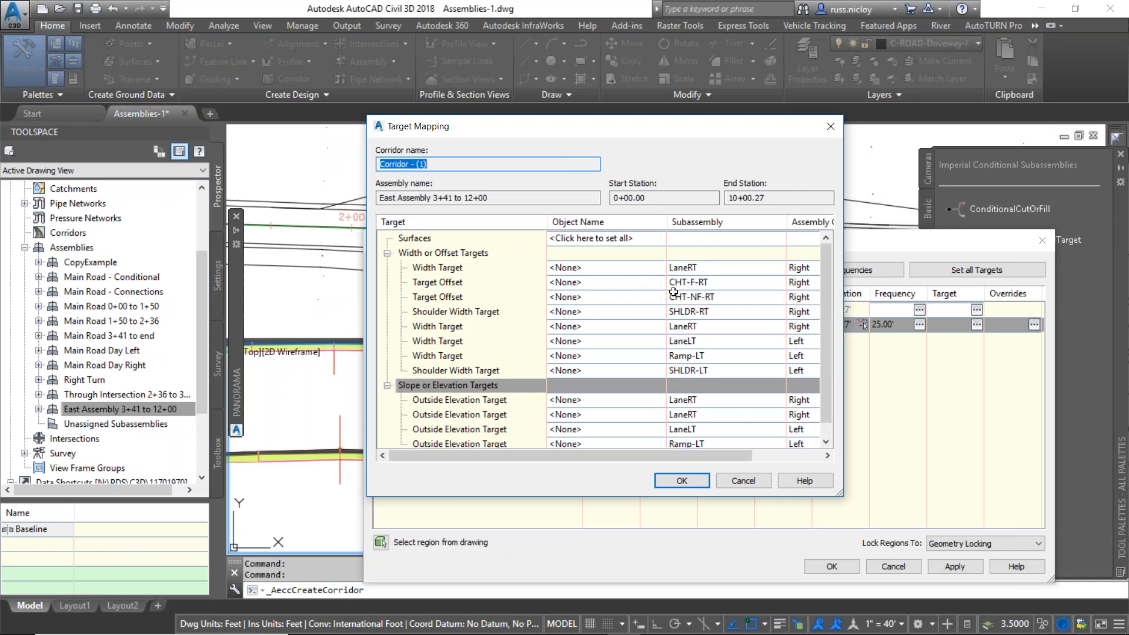
left_click(589, 283)
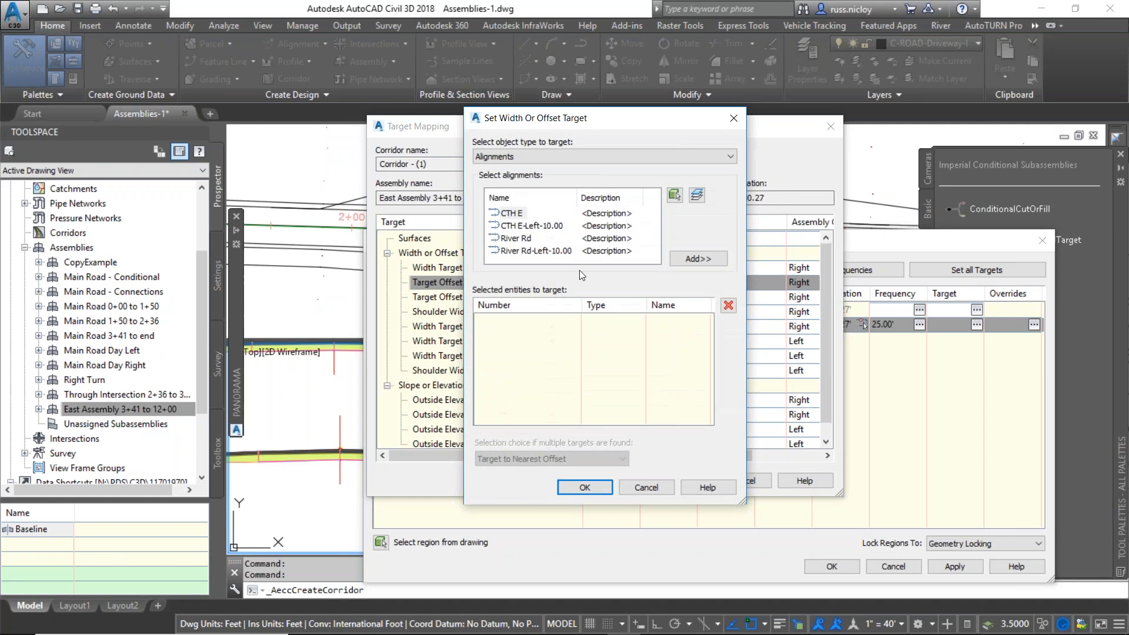
left_click(532, 156)
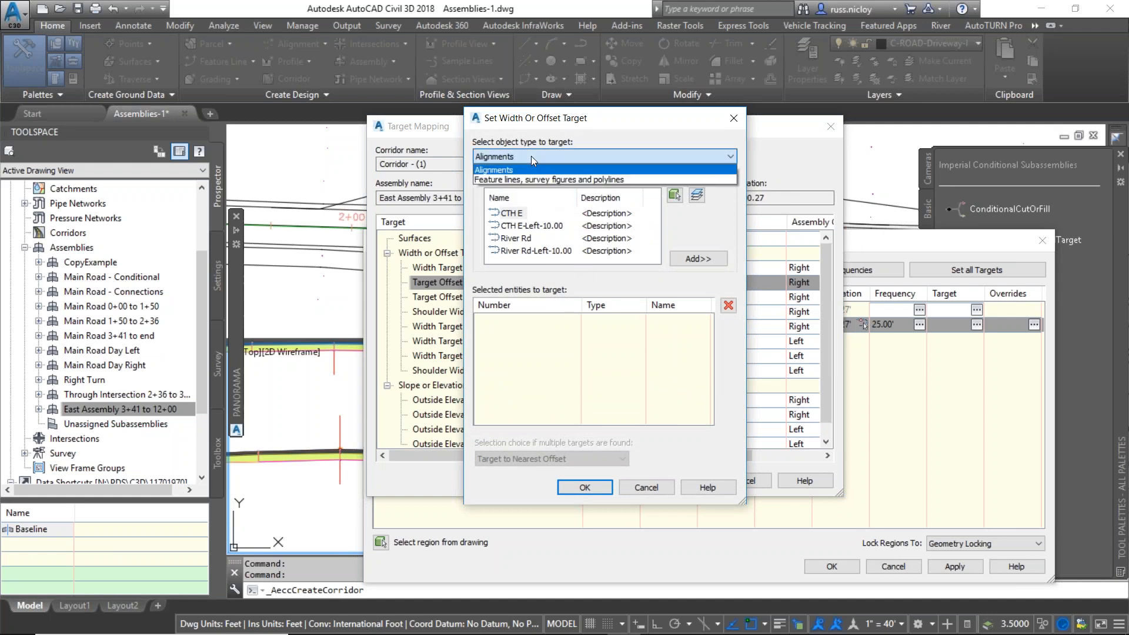
left_click(605, 180)
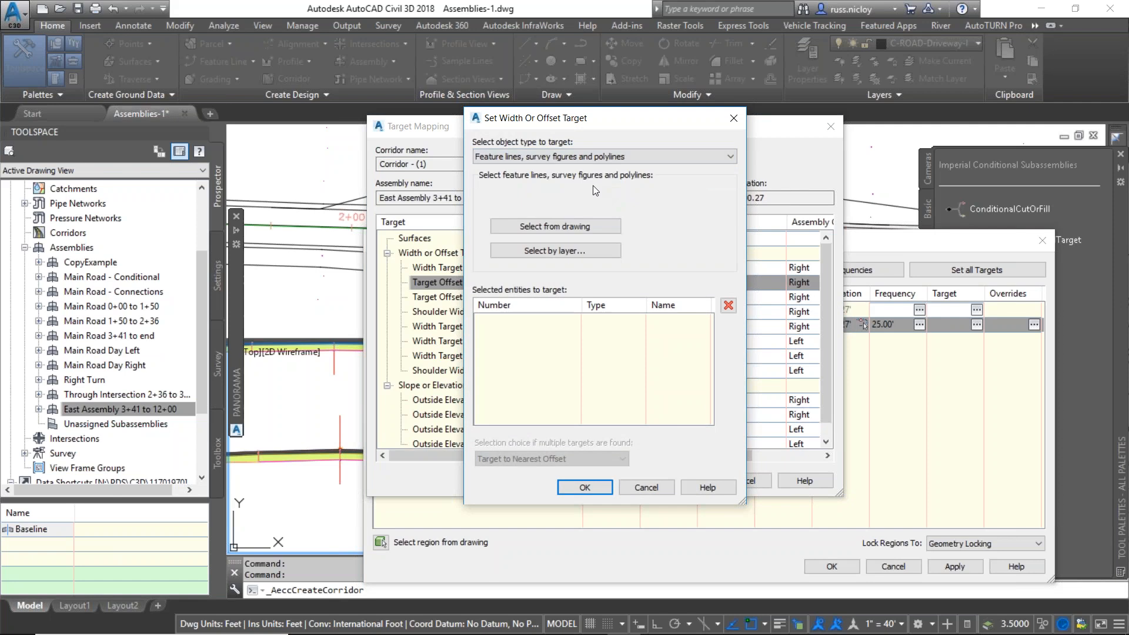
left_click(553, 253)
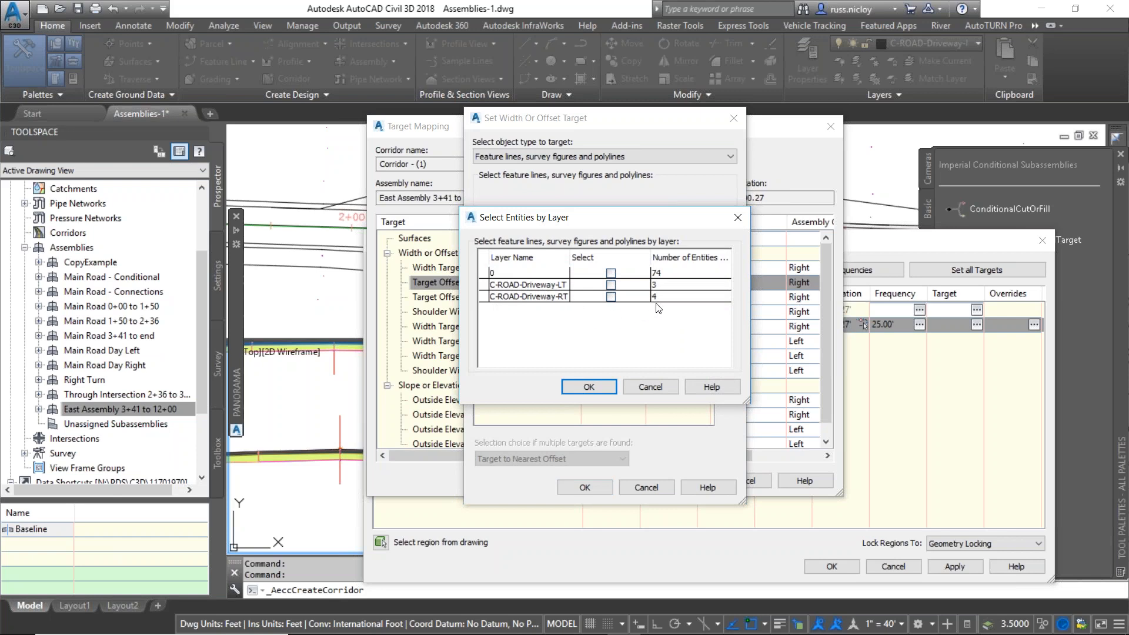
left_click(611, 297)
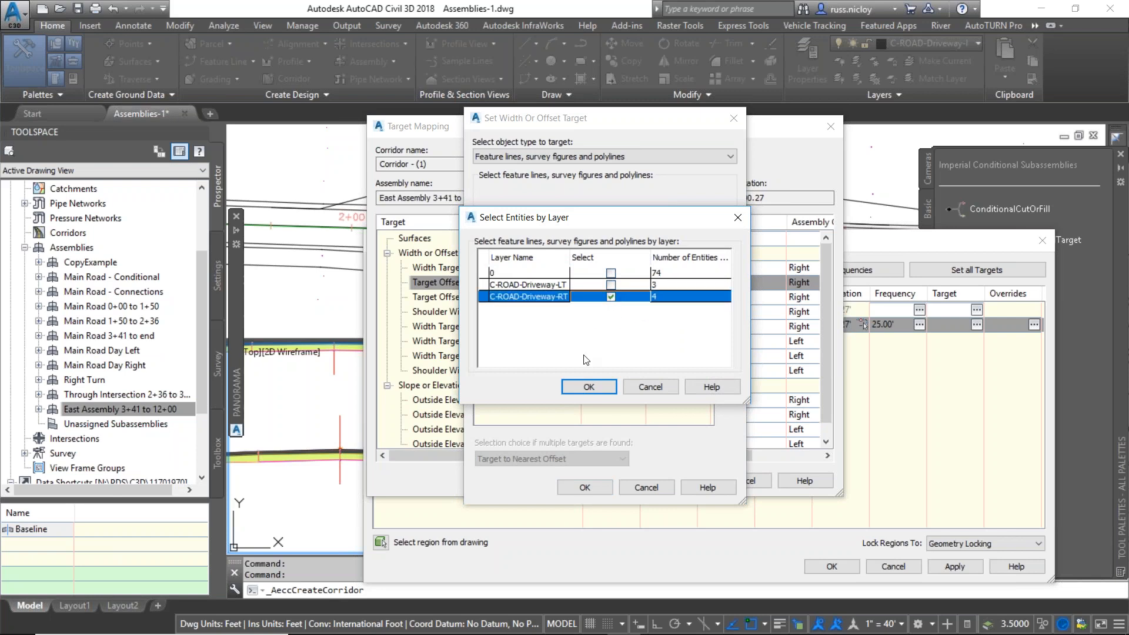
left_click(600, 387)
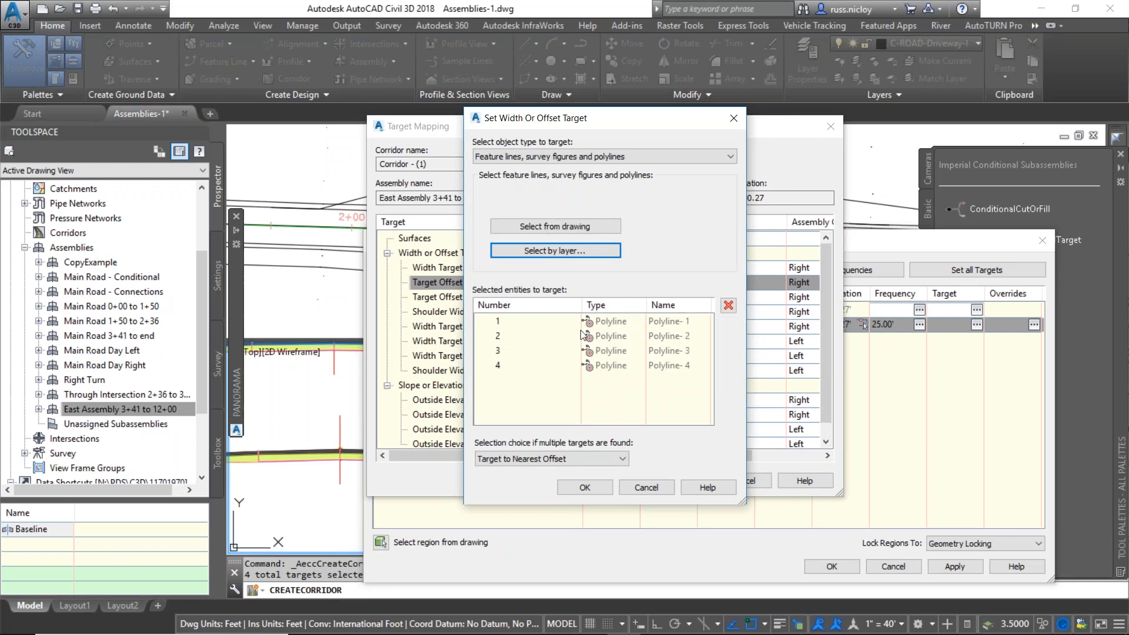
left_click(585, 488)
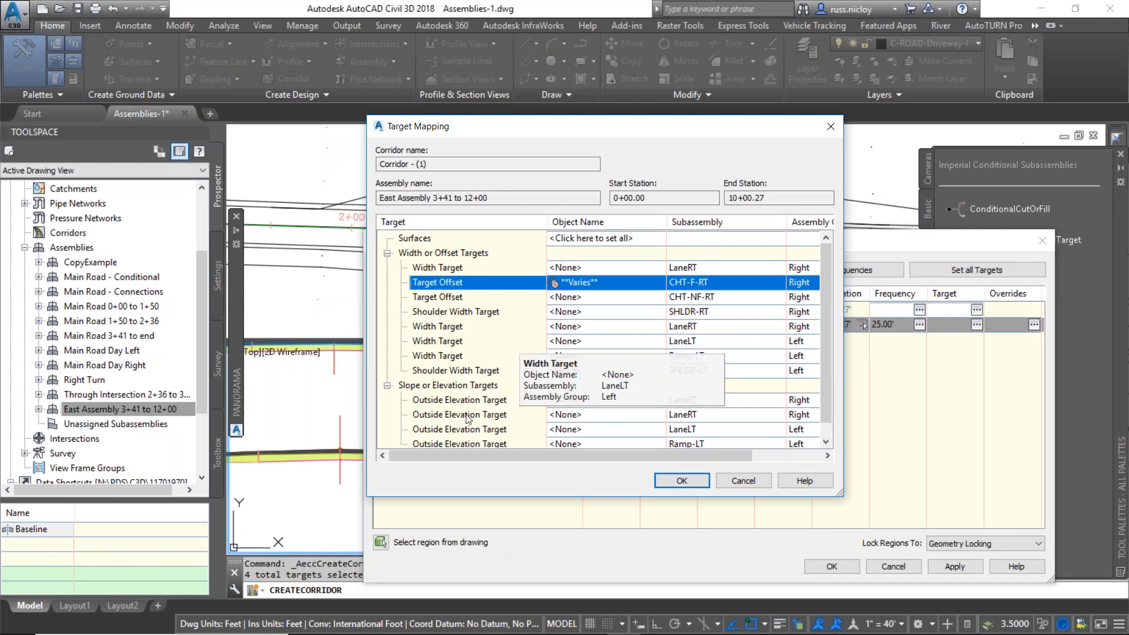
Step: Accept the target mapping and corridor properties, and rebuild the corridor
left_click(685, 481)
left_click(835, 568)
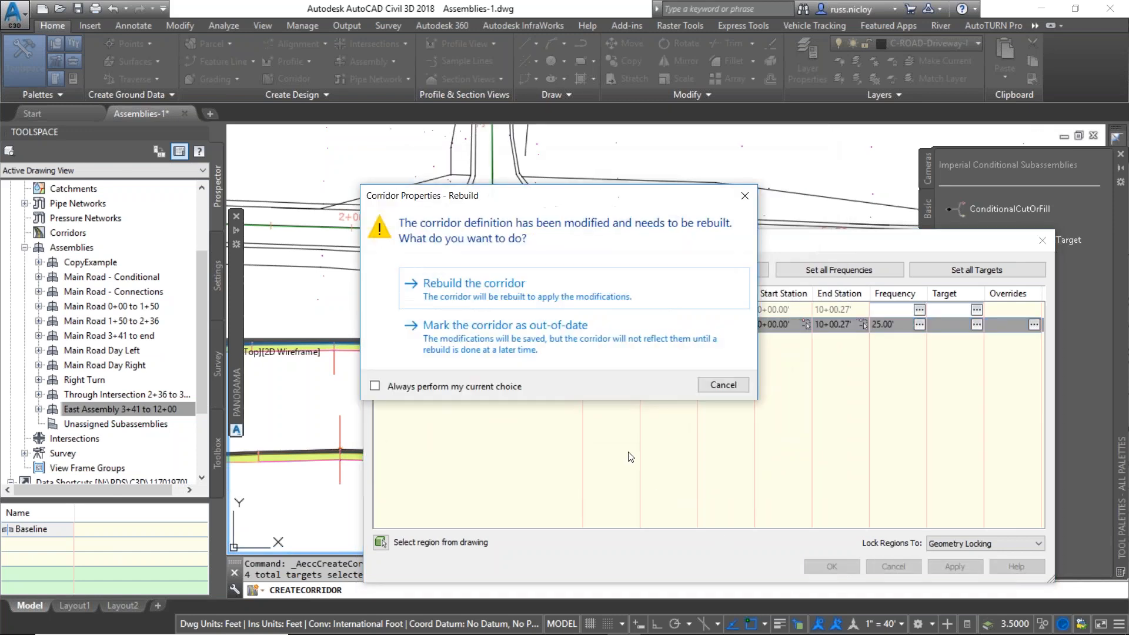
left_click(474, 285)
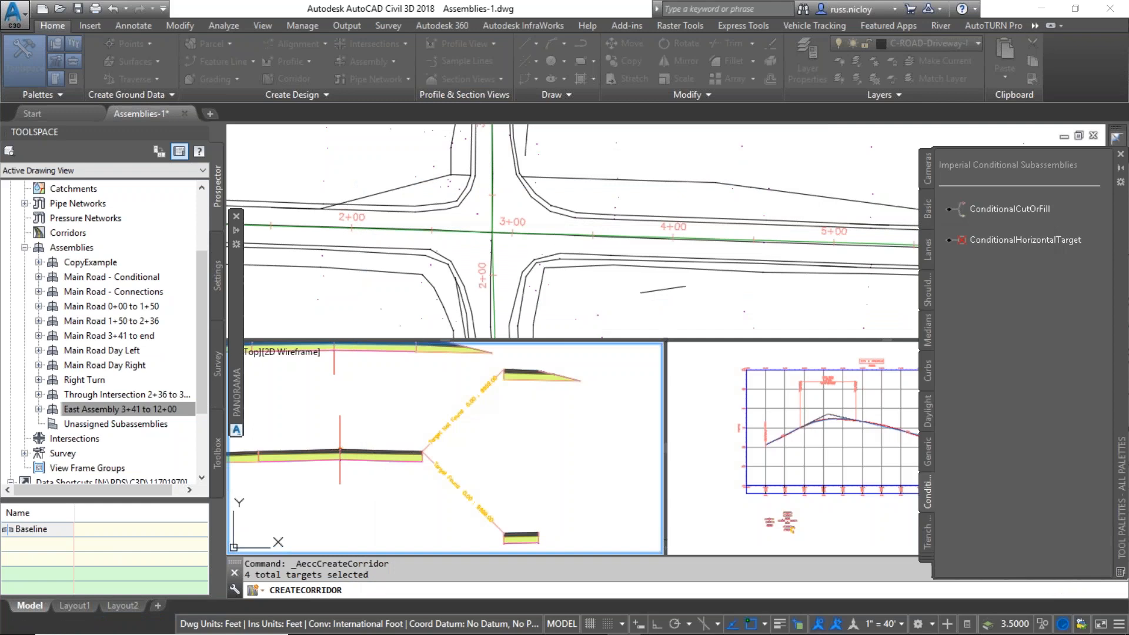
Step: Examine the new corridor in plan along the main road between the driveway target line near 4+00 and station 6+00
left_click(679, 312)
scroll(674, 301, "up", 4)
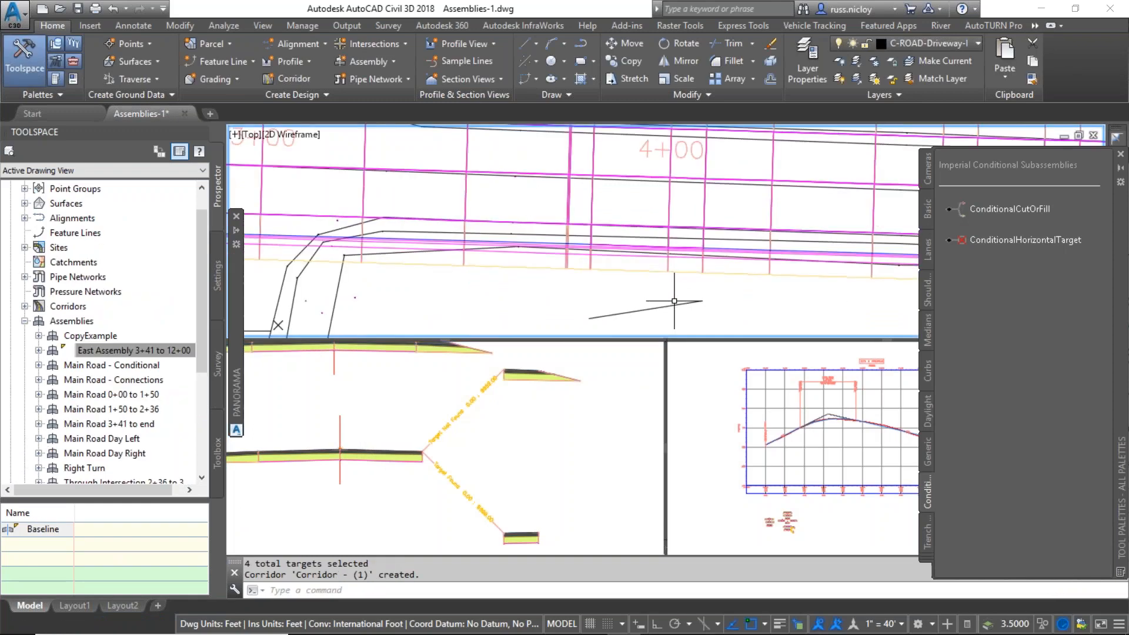
middle_click_drag(674, 301, 664, 293)
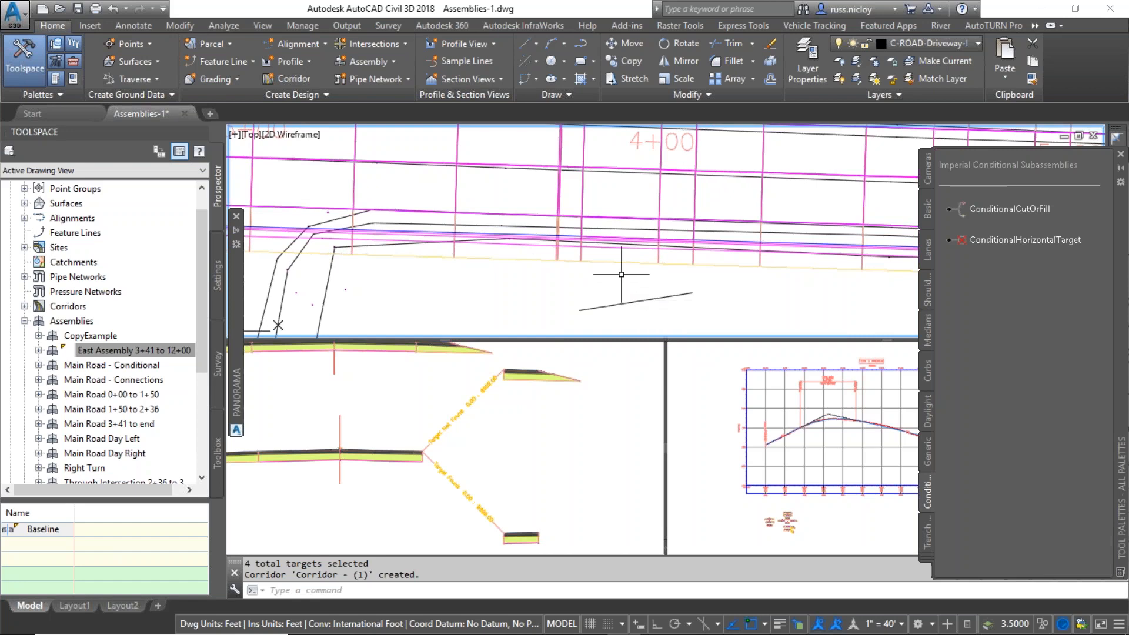
middle_click_drag(612, 282, 420, 283)
scroll(423, 281, "down", 5)
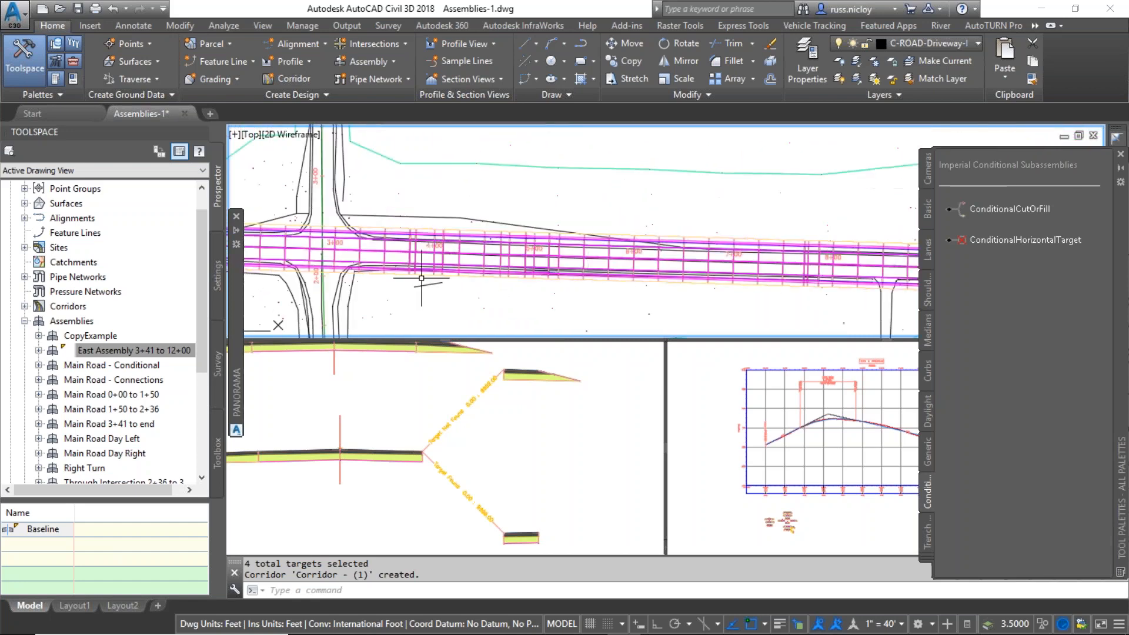
middle_click_drag(697, 277, 659, 276)
scroll(520, 261, "up", 5)
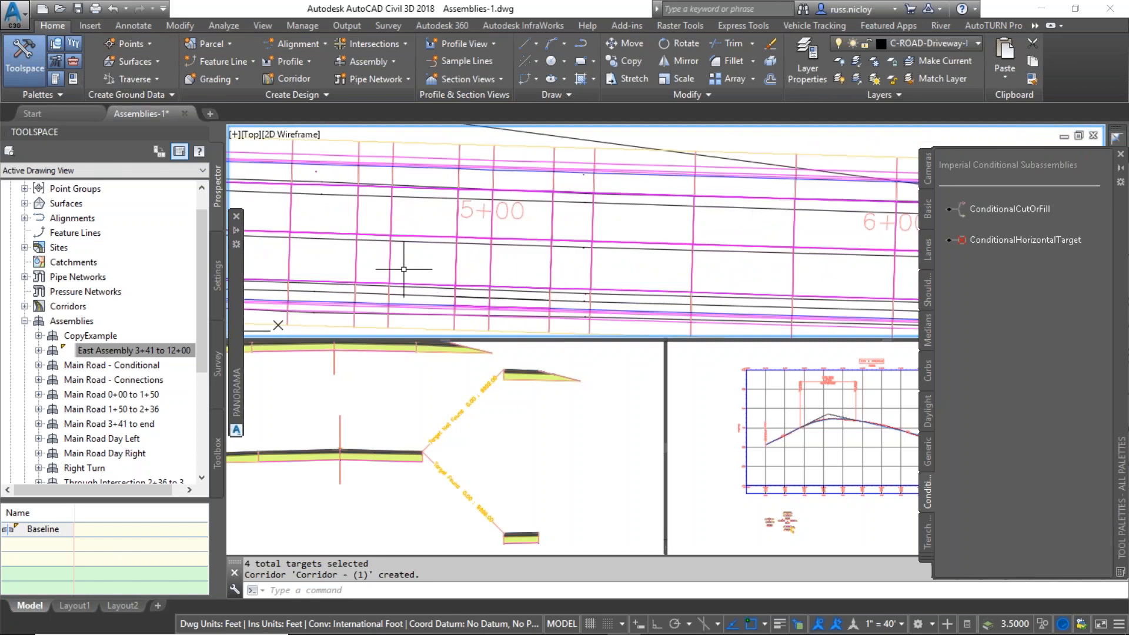
middle_click_drag(403, 269, 705, 242)
middle_click_drag(458, 278, 641, 230)
middle_click_drag(571, 263, 602, 280)
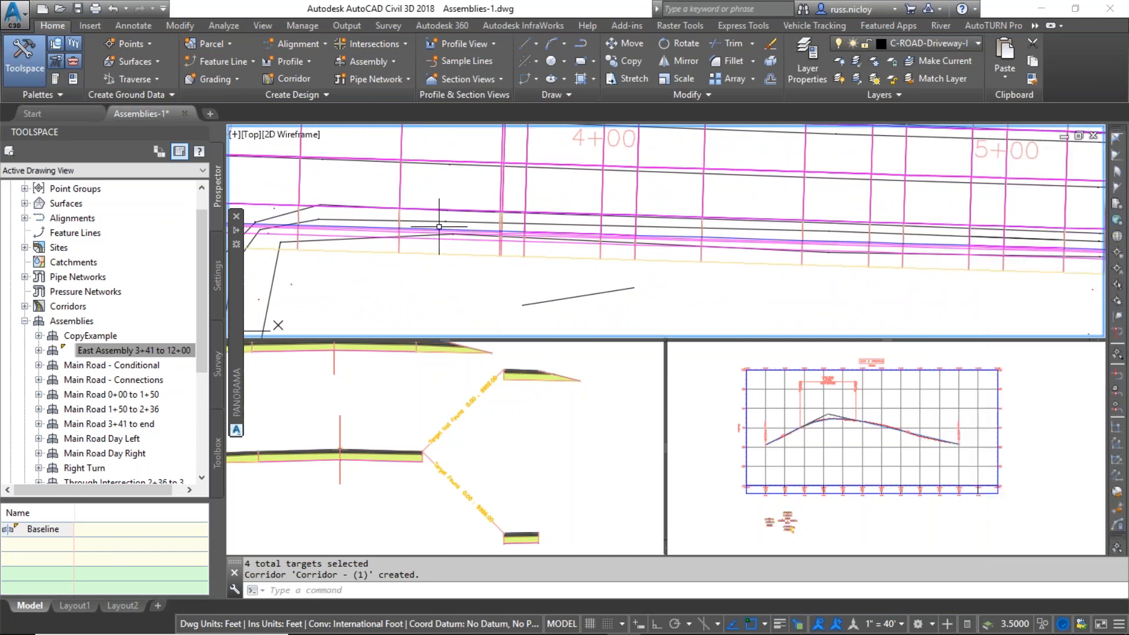
Step: Inspect the corridor's south edge beside the driveway target line near 4+00 up close, leaving the corridor unselected
left_click(410, 198)
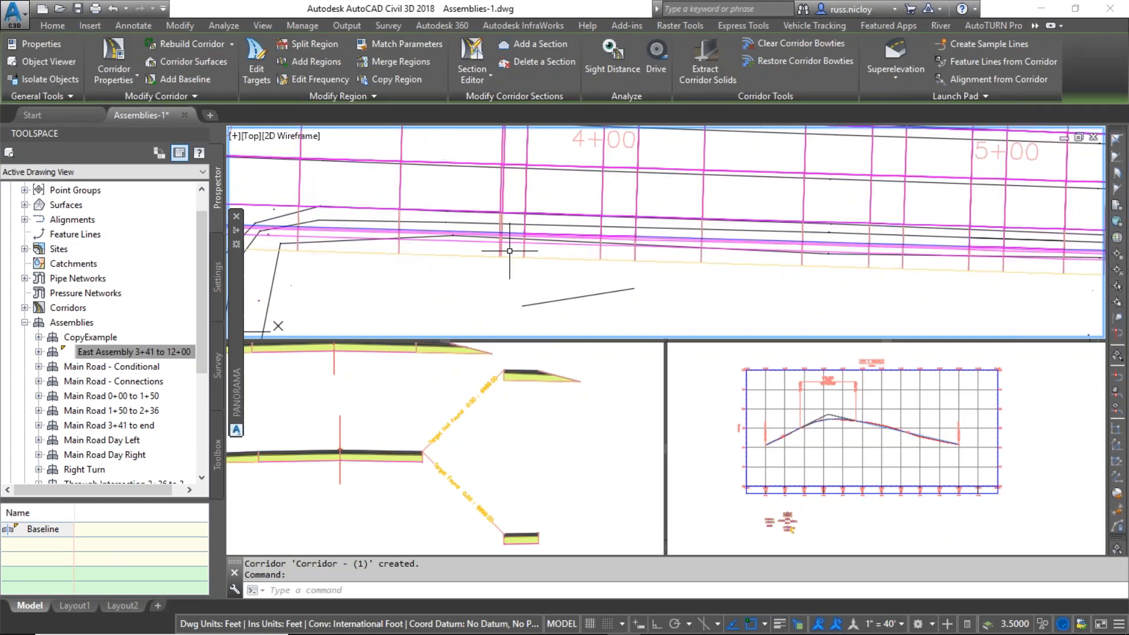
key("Escape")
scroll(529, 258, "up", 3)
middle_click_drag(553, 267, 580, 283)
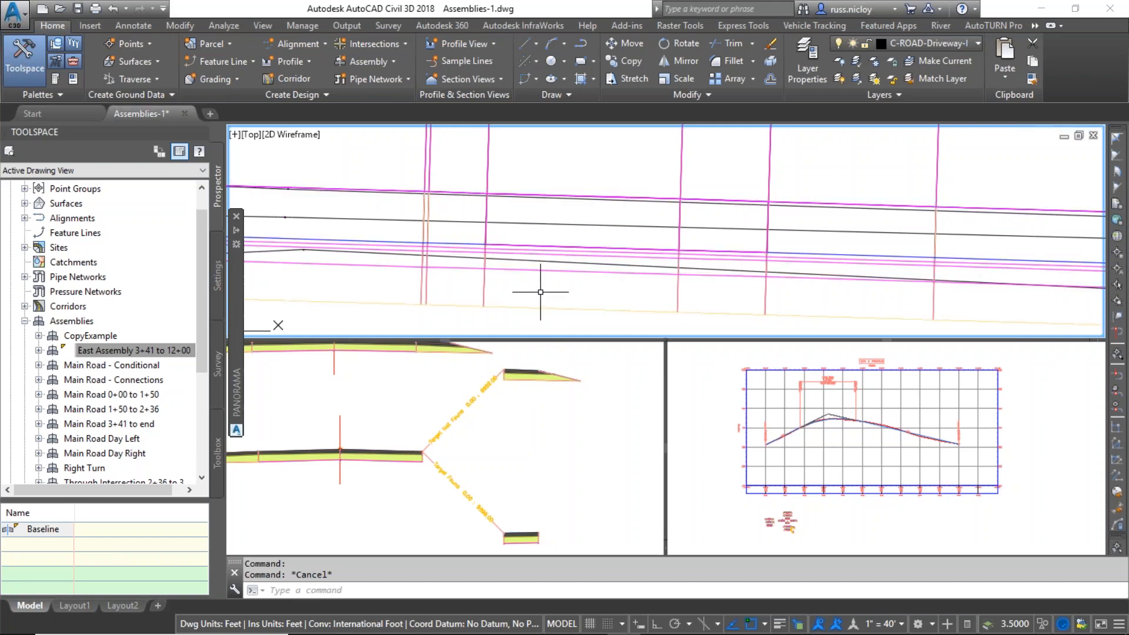
scroll(422, 276, "up", 2)
scroll(422, 275, "down", 3)
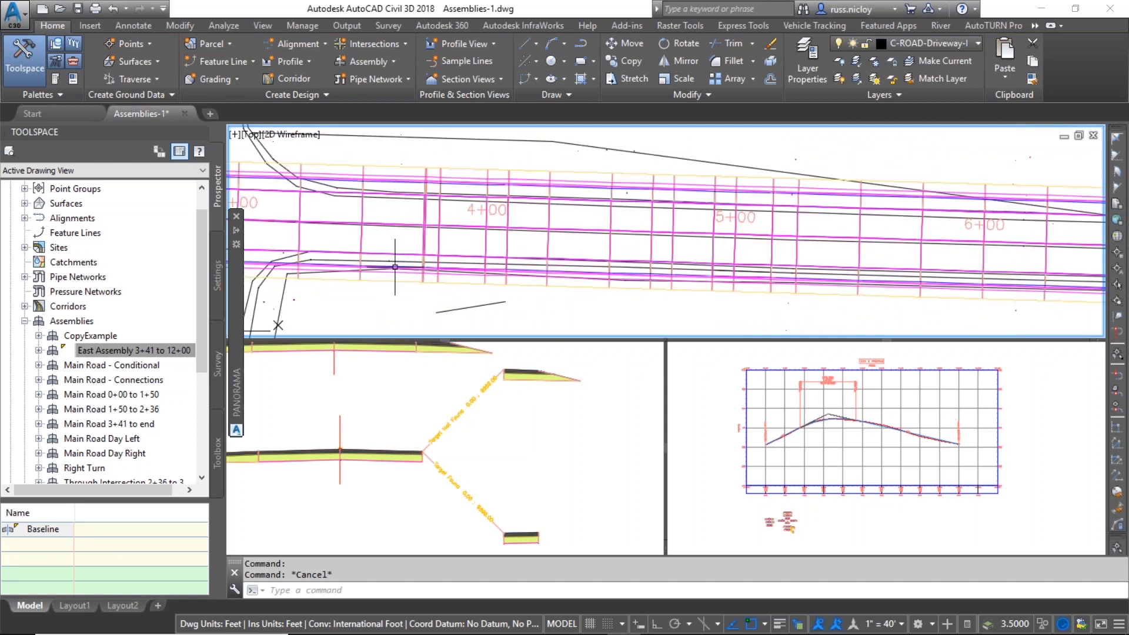
Step: Open the corridor in the Section Editor and frame the plan view around stations 3+00 to 6+00
left_click(361, 238)
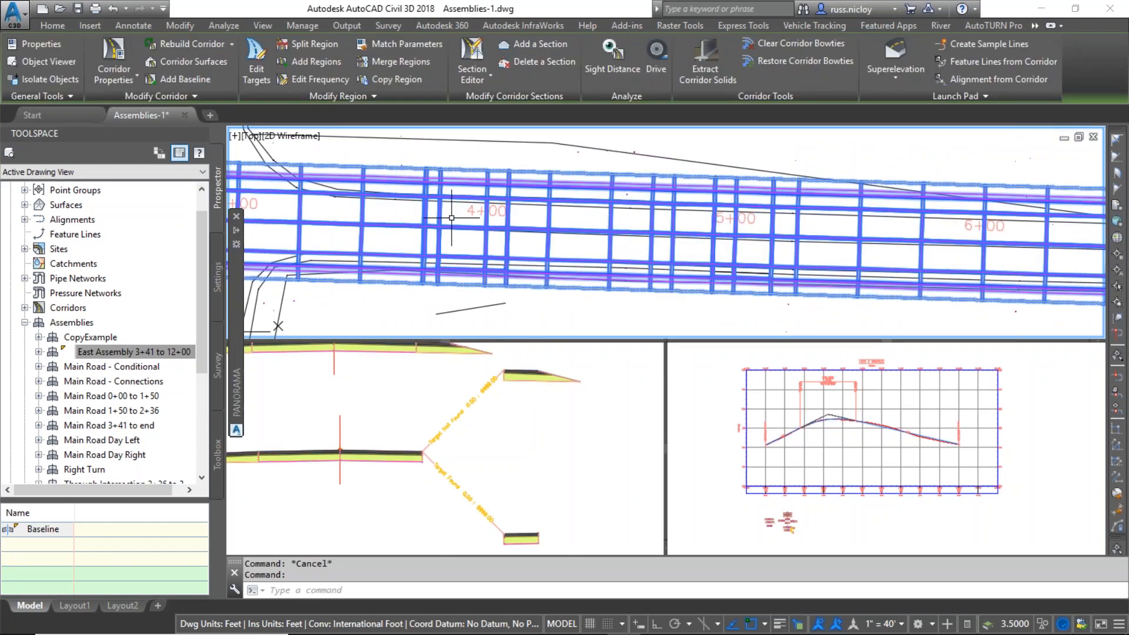
left_click(480, 51)
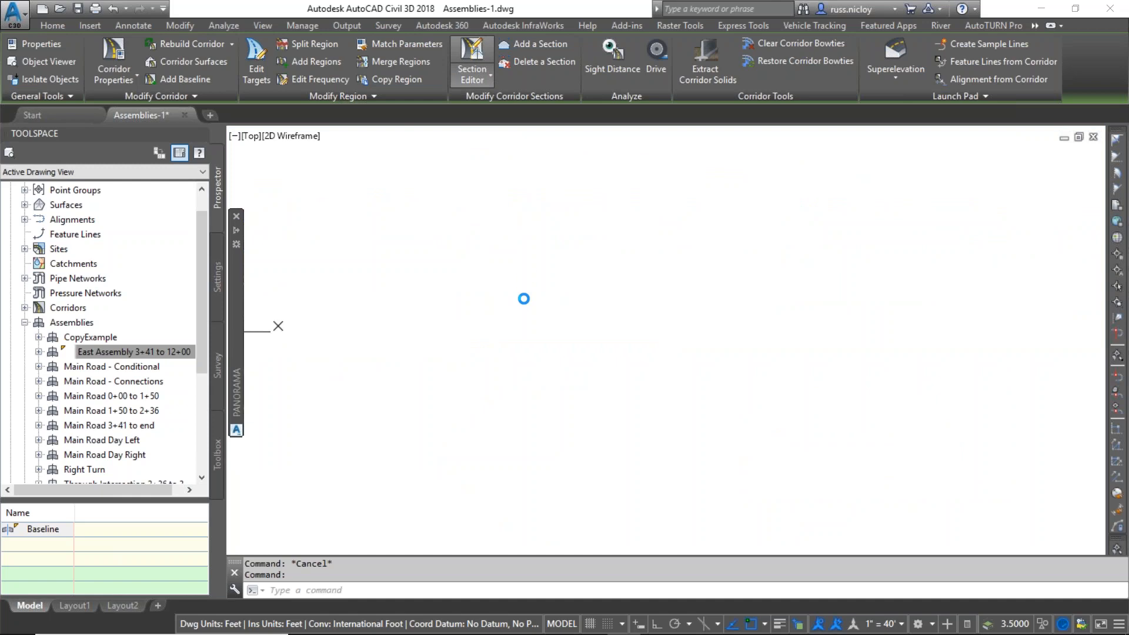
left_click(862, 440)
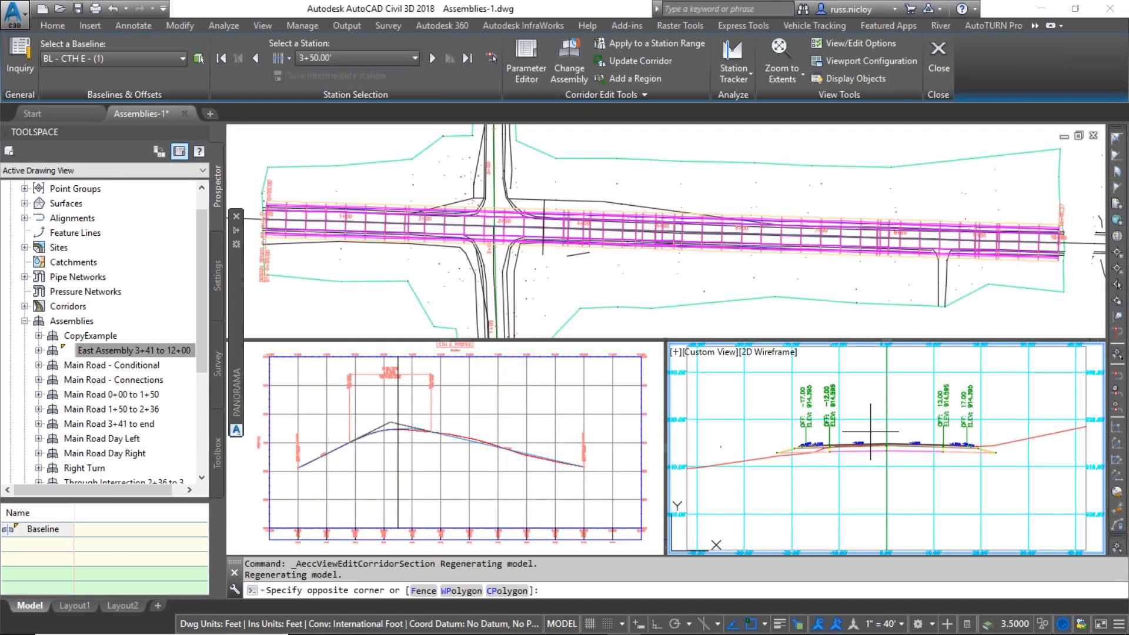
left_click(873, 425)
left_click(612, 298)
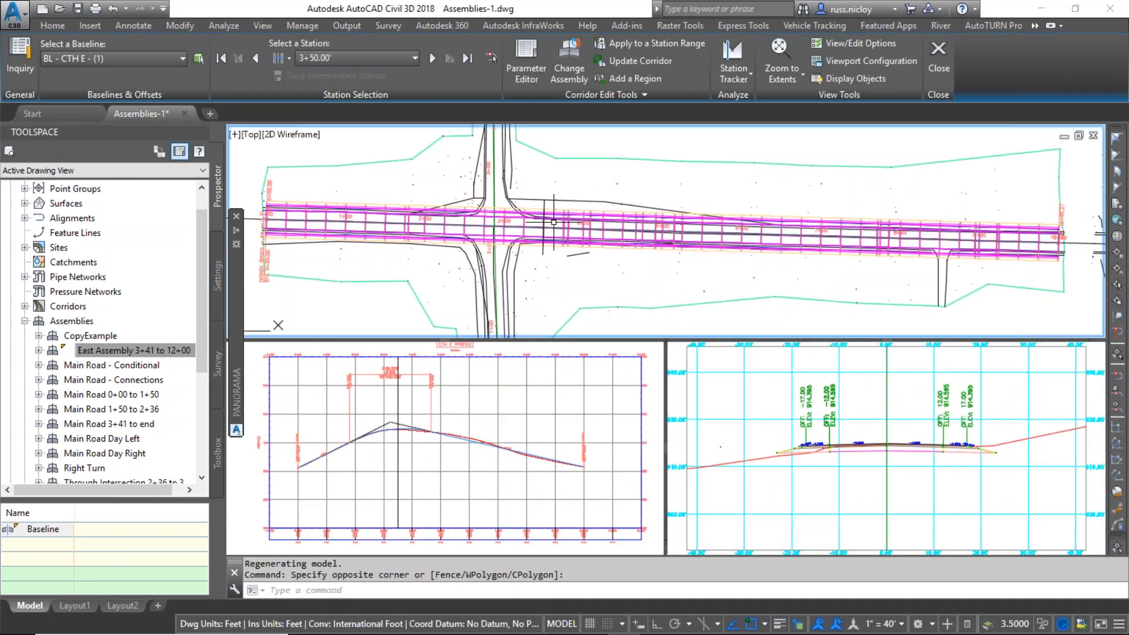
scroll(556, 227, "up", 4)
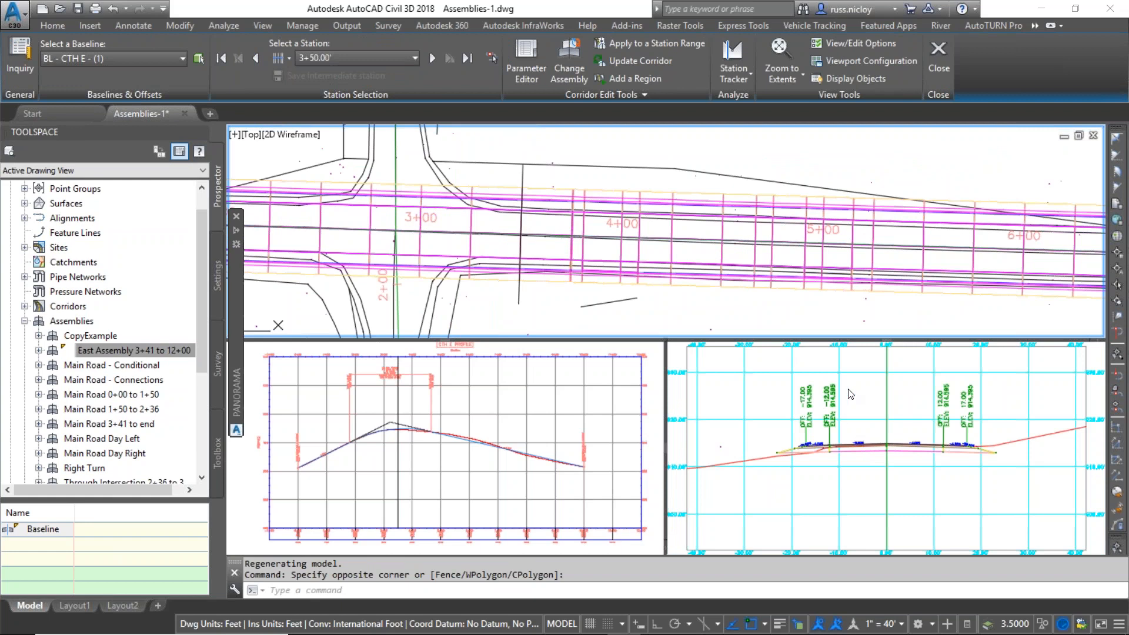
Step: Frame the right shoulder and daylight of the section at 3+50, and lock the view with Zoom to an Offset and Elevation
left_click(880, 429)
scroll(995, 454, "up", 4)
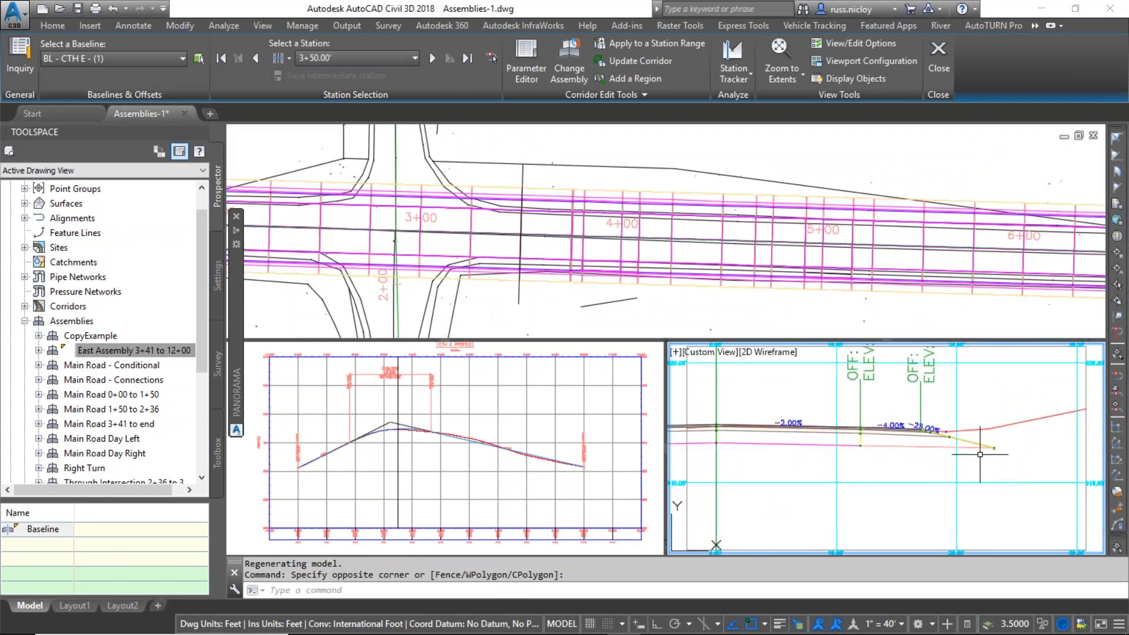
middle_click_drag(869, 449, 868, 512)
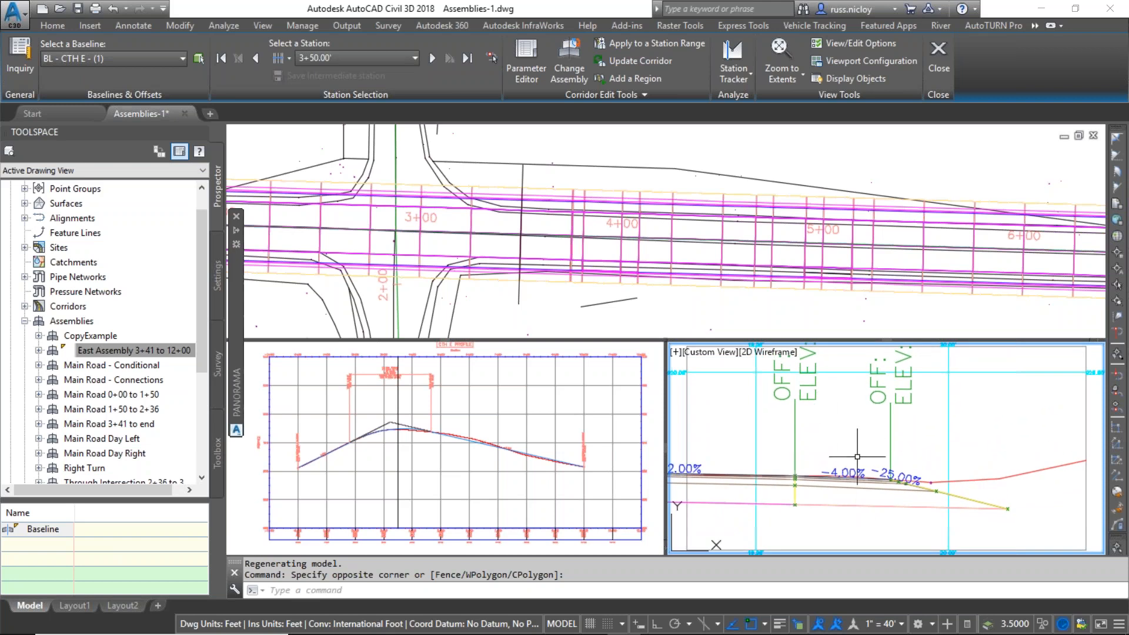
scroll(831, 502, "up", 2)
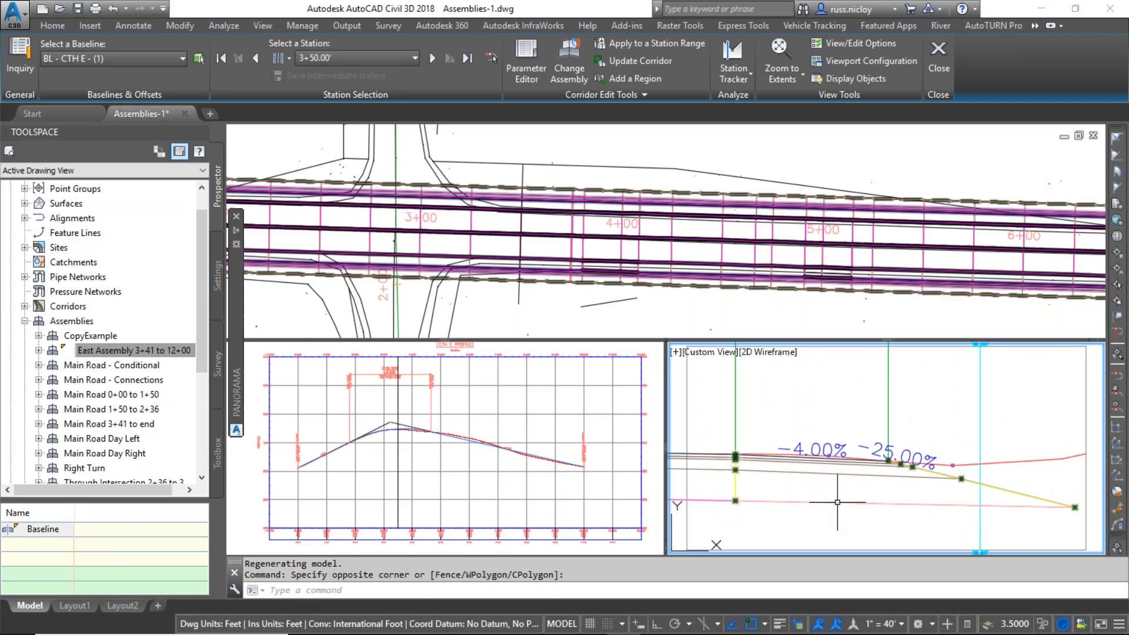
left_click(792, 80)
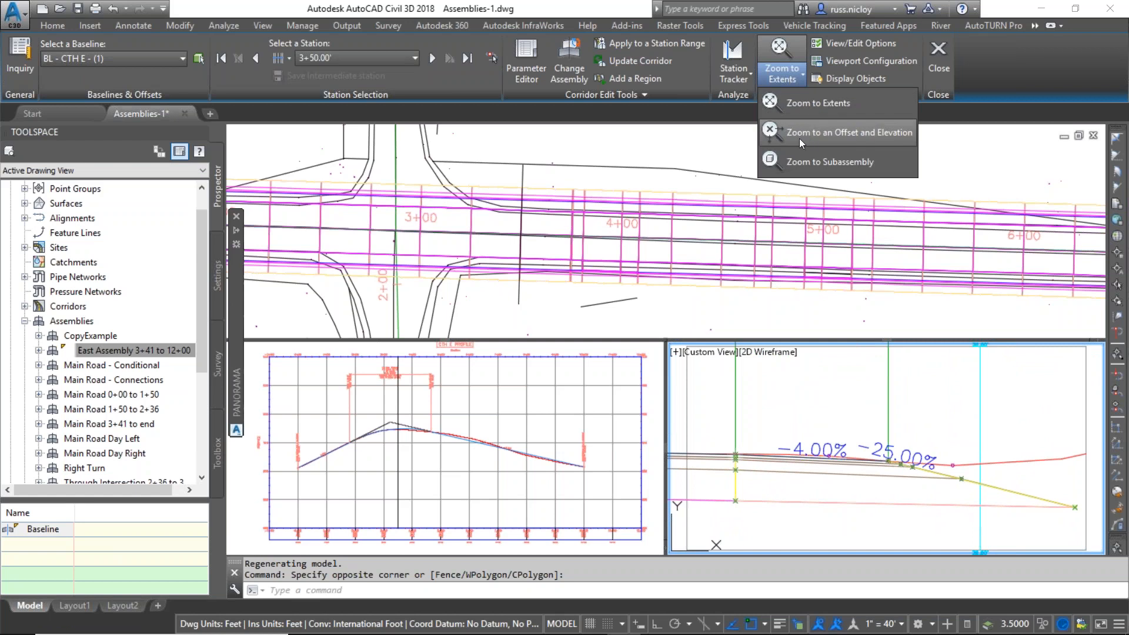
left_click(823, 132)
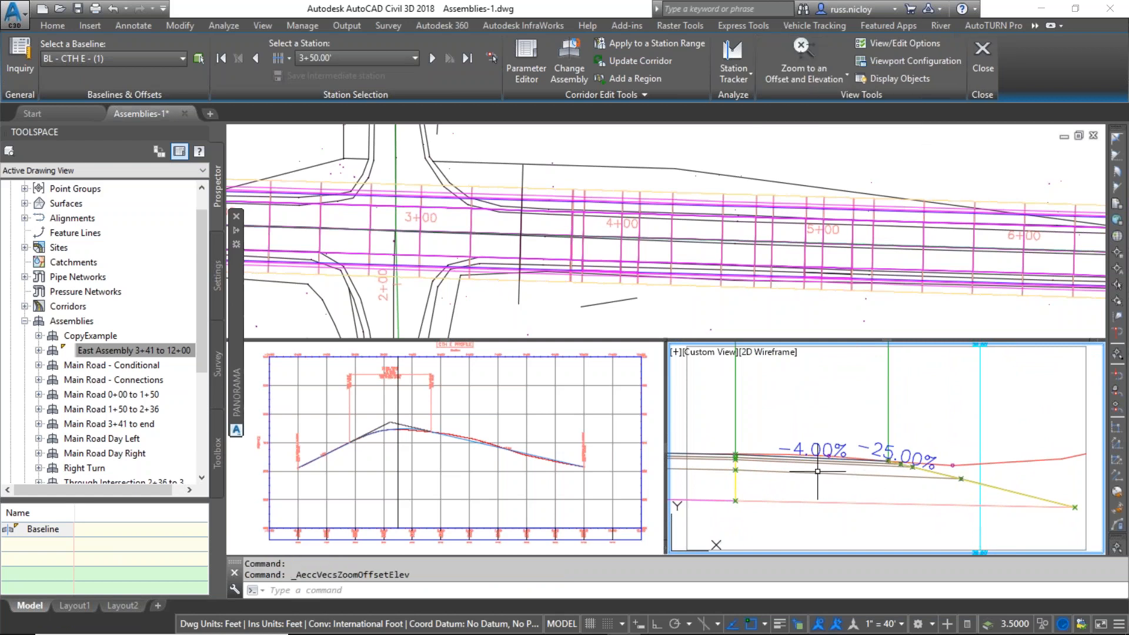
Step: Frame the driveway target line in plan and advance the section station by station to 4+00
left_click(614, 312)
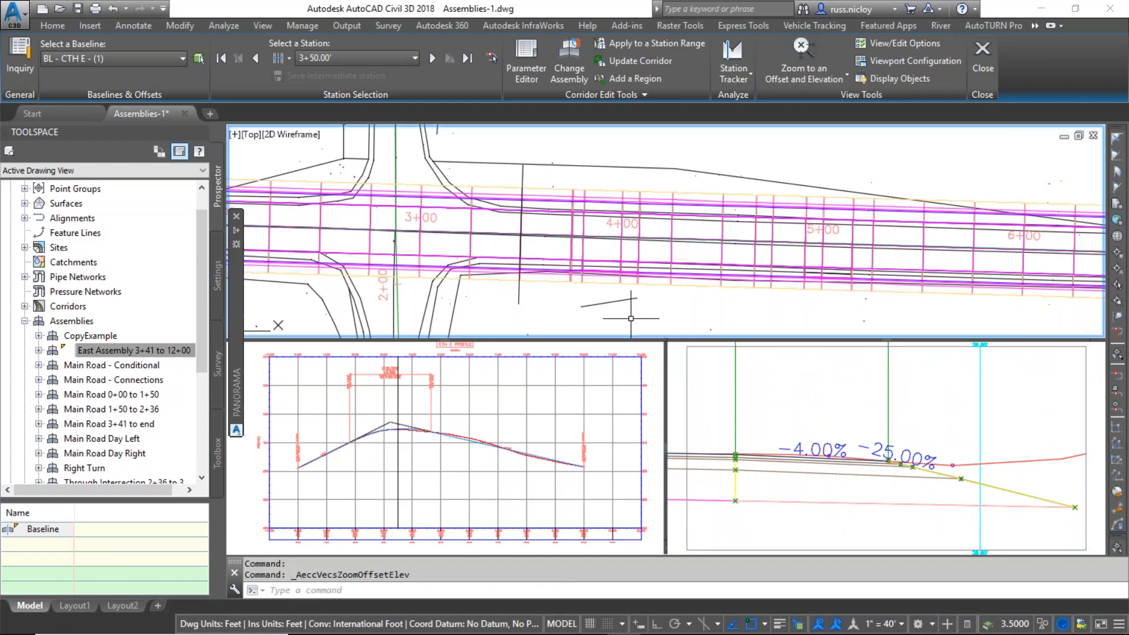
scroll(579, 300, "up", 2)
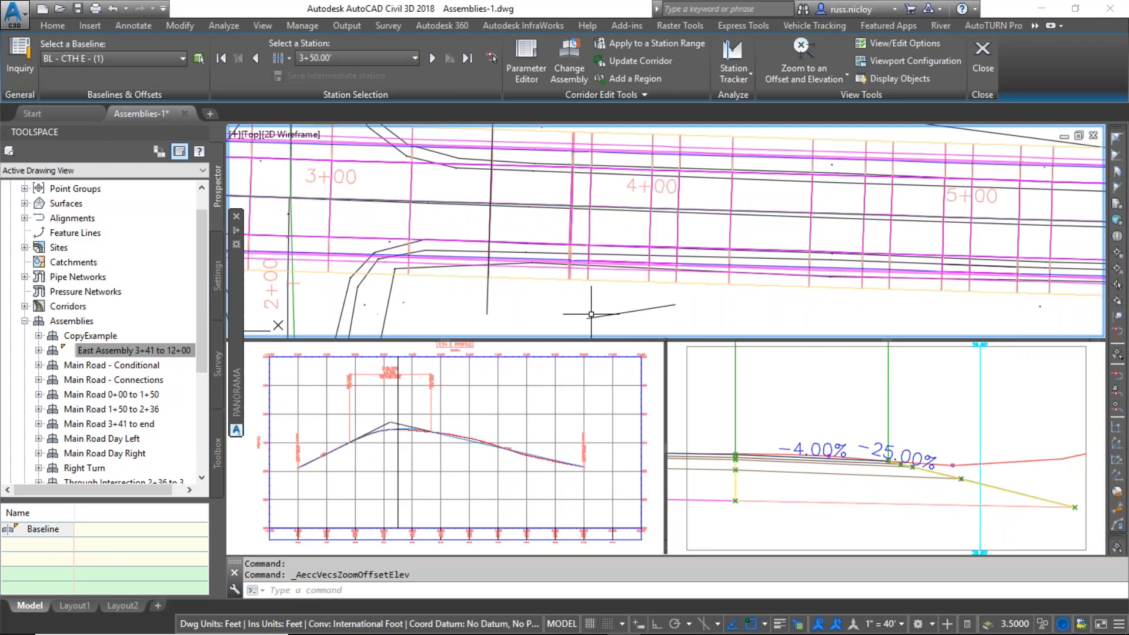
left_click(433, 60)
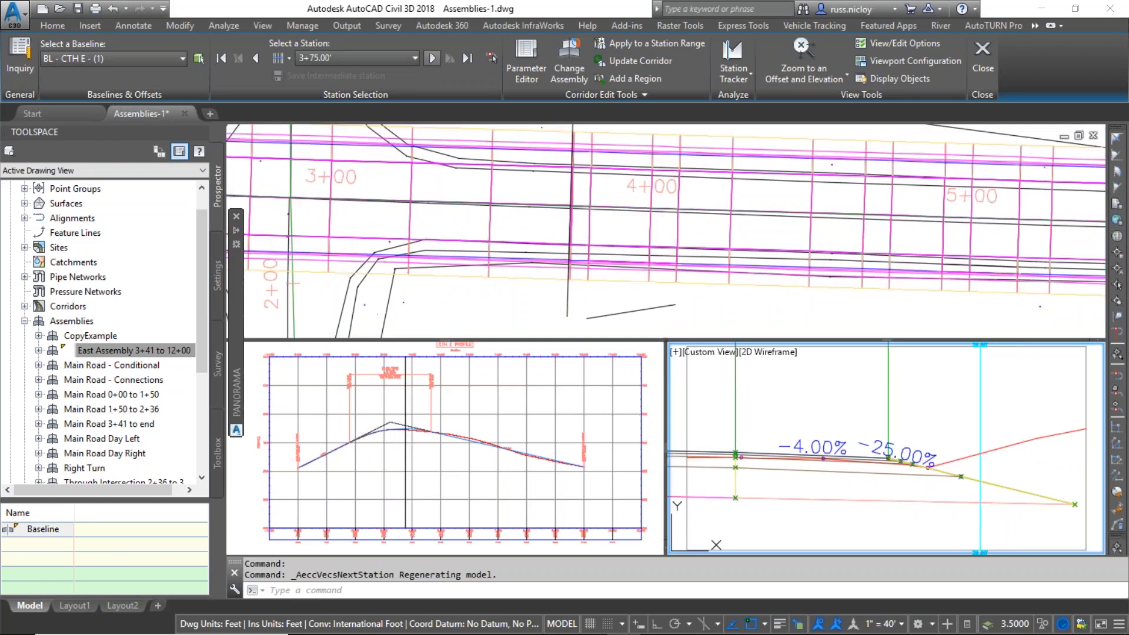
left_click(433, 58)
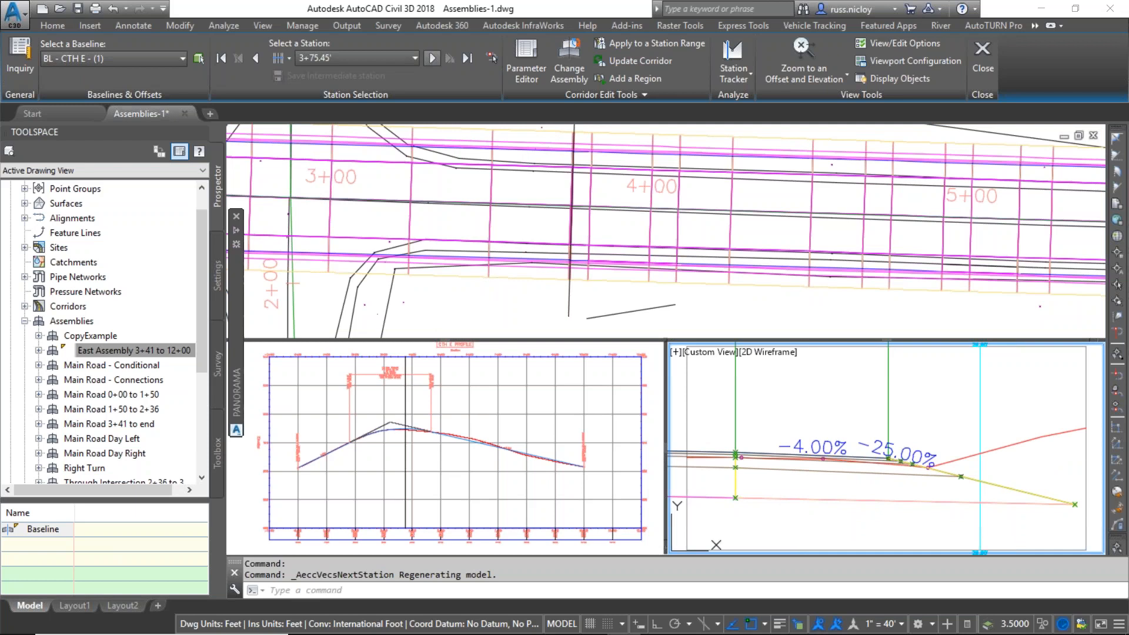
left_click(433, 58)
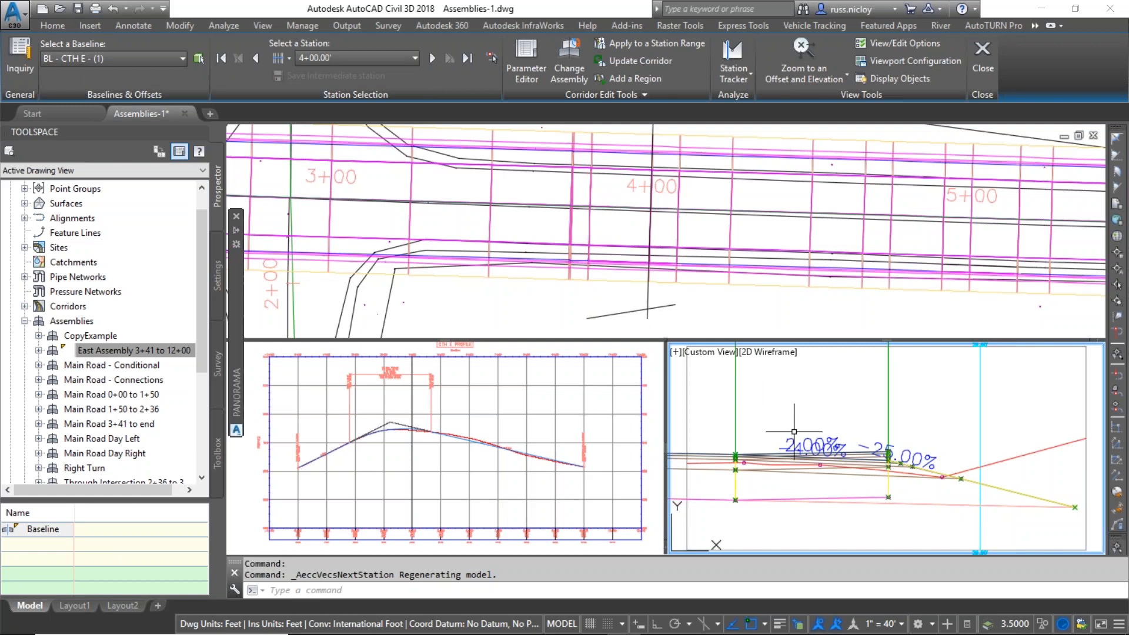
Step: Zoom the profile viewport to the East Assembly 3+41 to 12+00 assembly
left_click(580, 408)
scroll(520, 404, "down", 3)
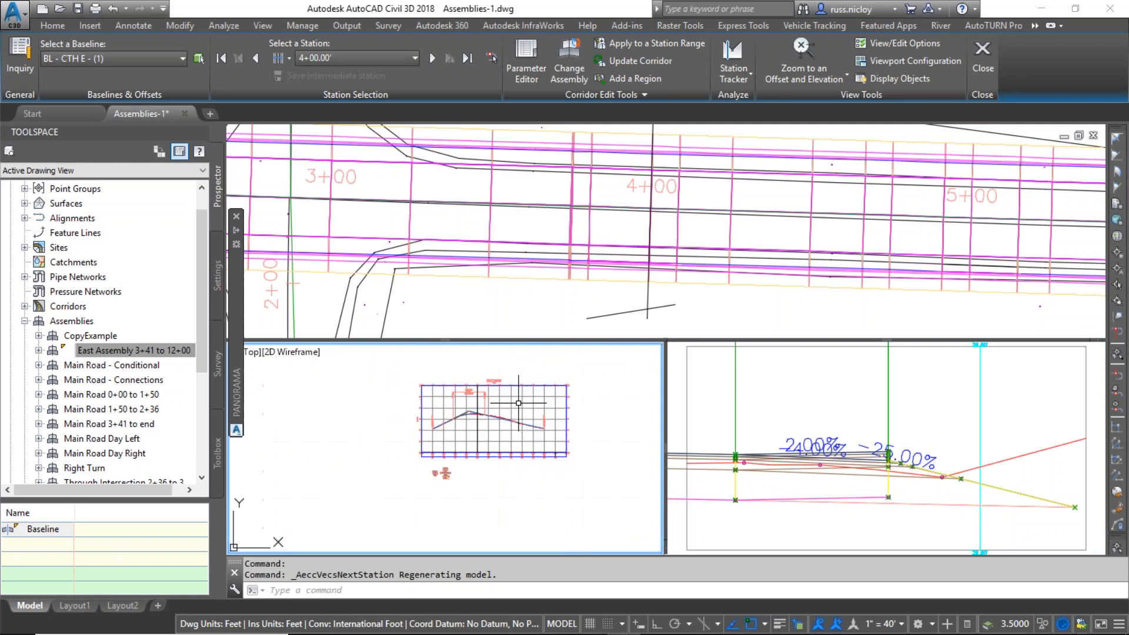
scroll(407, 485, "up", 3)
scroll(501, 462, "up", 3)
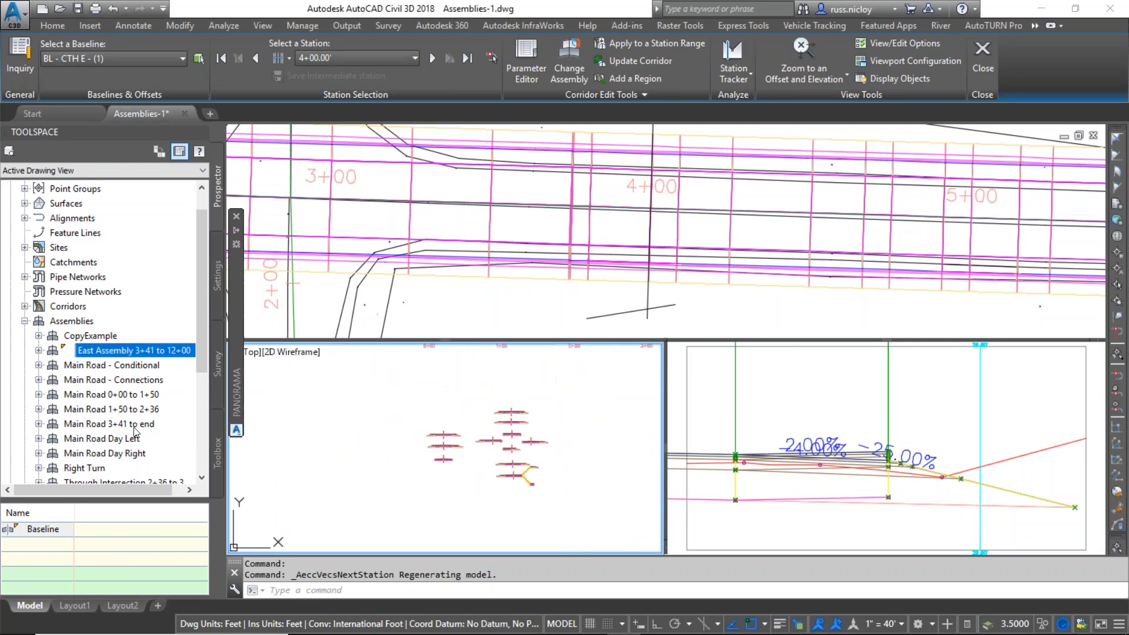
scroll(134, 438, "down", 1)
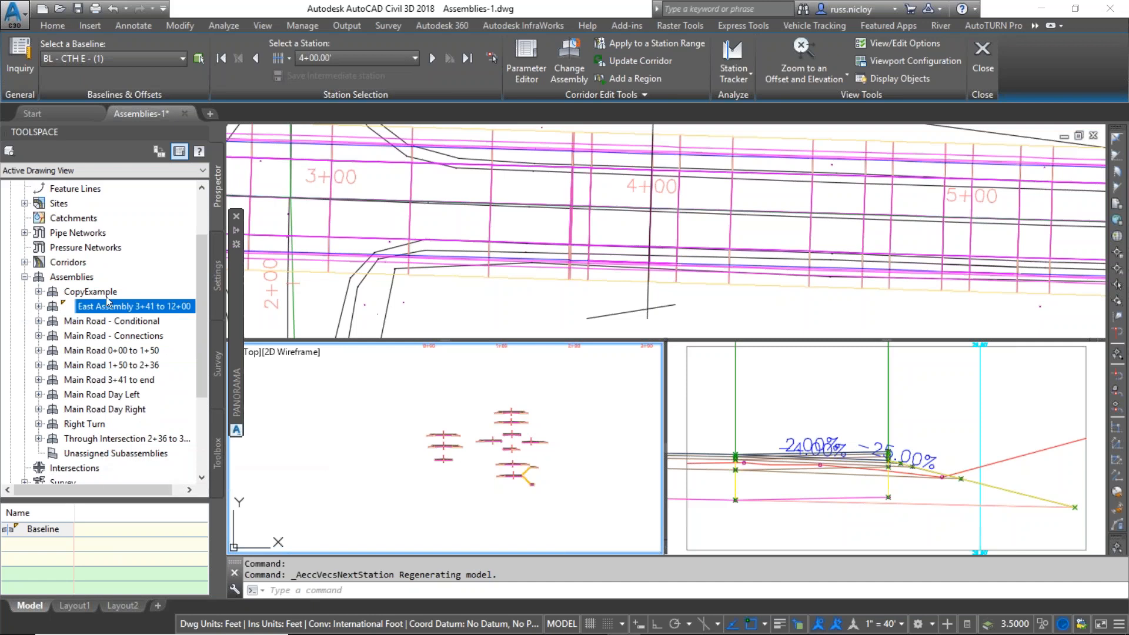
right_click(109, 309)
left_click(159, 397)
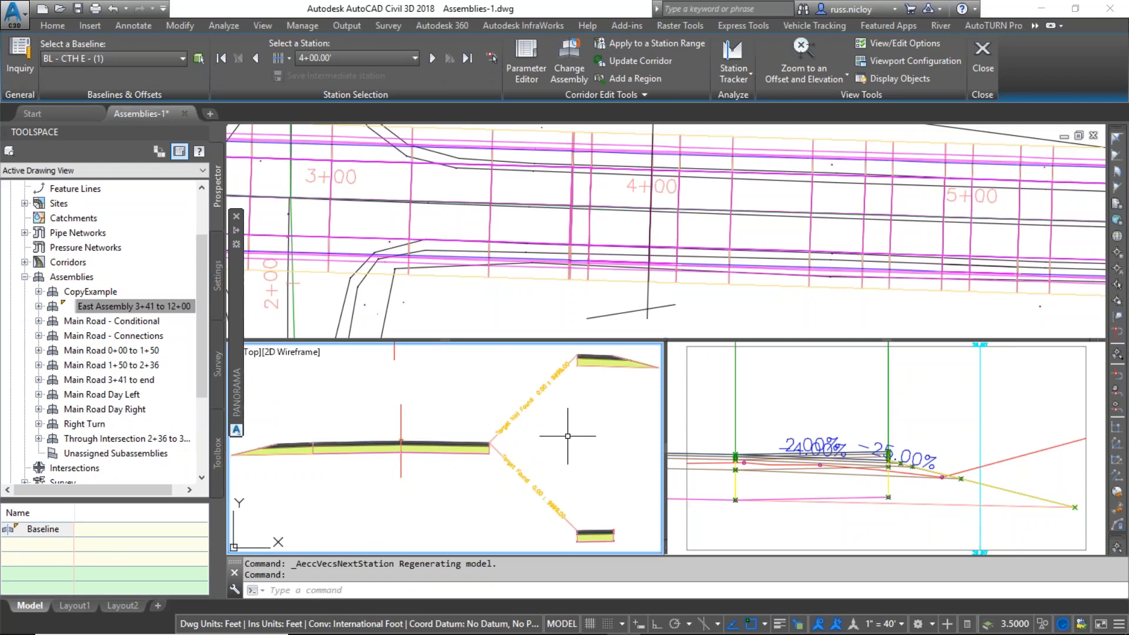
Step: Open the target mapping of the East Assembly 3+41 to 12+00 region from the corridor's properties
left_click(517, 244)
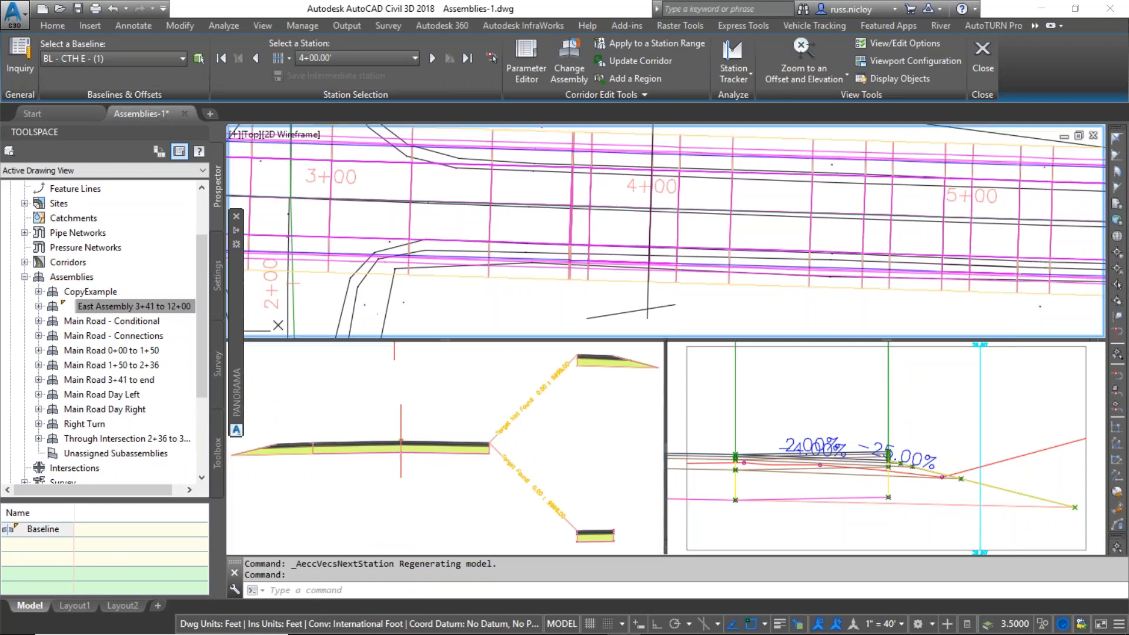
left_click(489, 238)
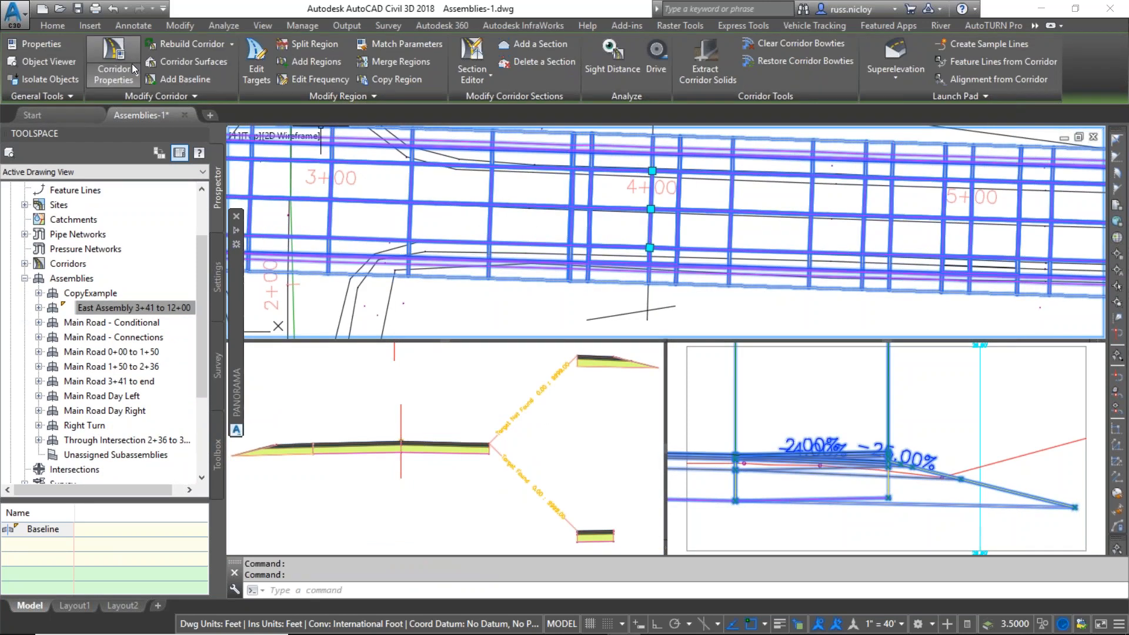
left_click(121, 57)
left_click_drag(592, 235, 374, 52)
left_click(239, 87)
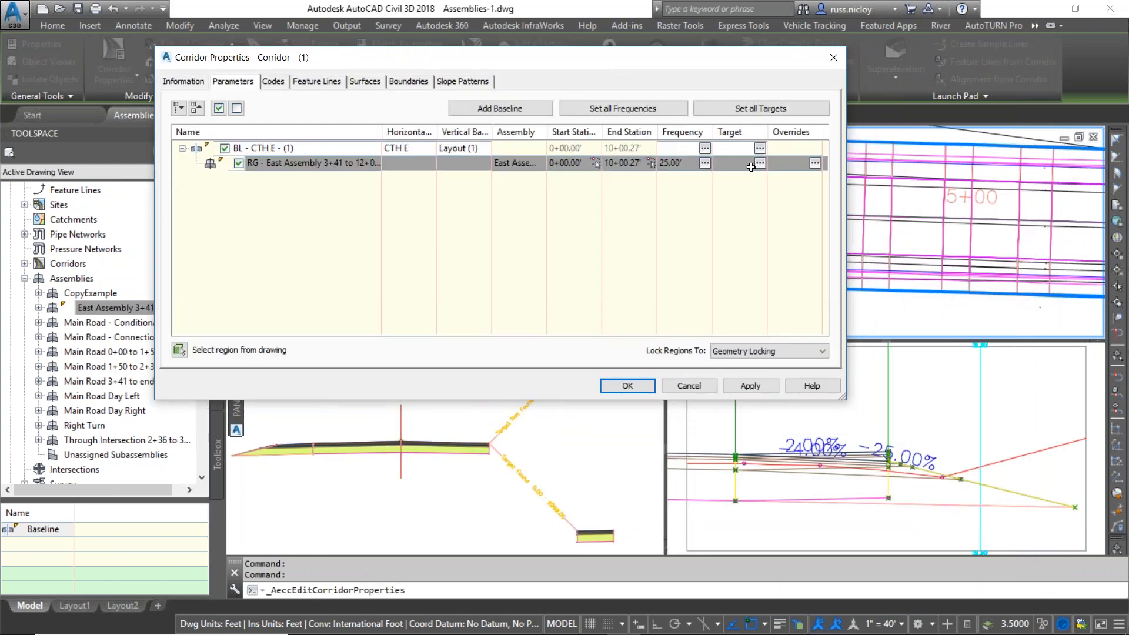
left_click(759, 163)
left_click_drag(637, 129, 478, 55)
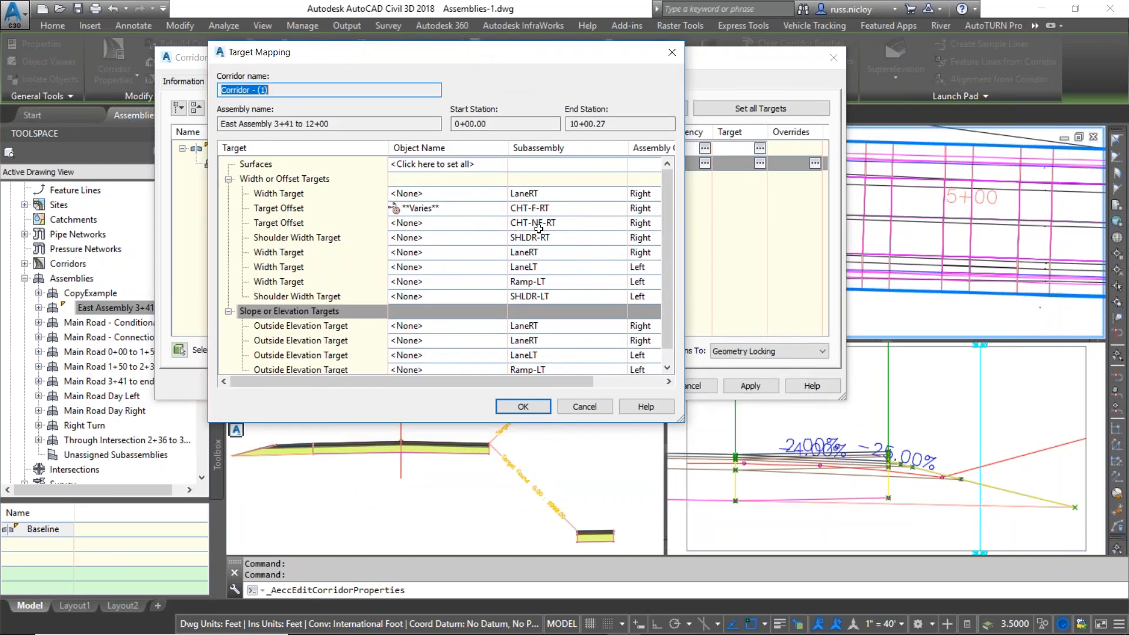
Step: Map the Target Offset of the CHT-NF-RT subassembly to the polylines on layer C-ROAD-Driveway-RT
left_click(468, 224)
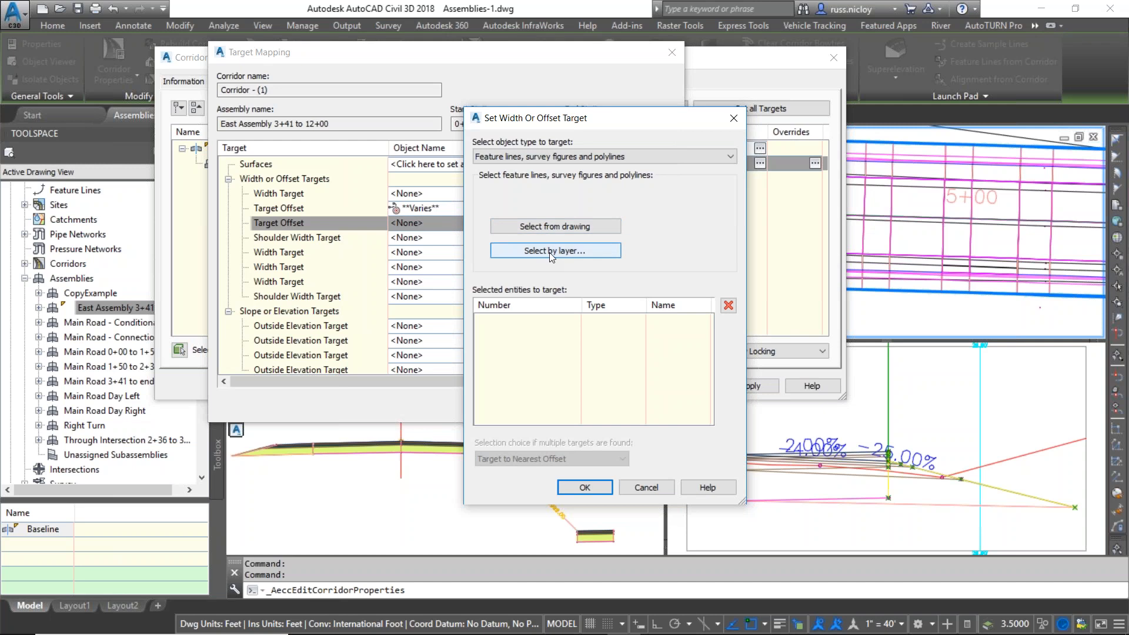
left_click(551, 253)
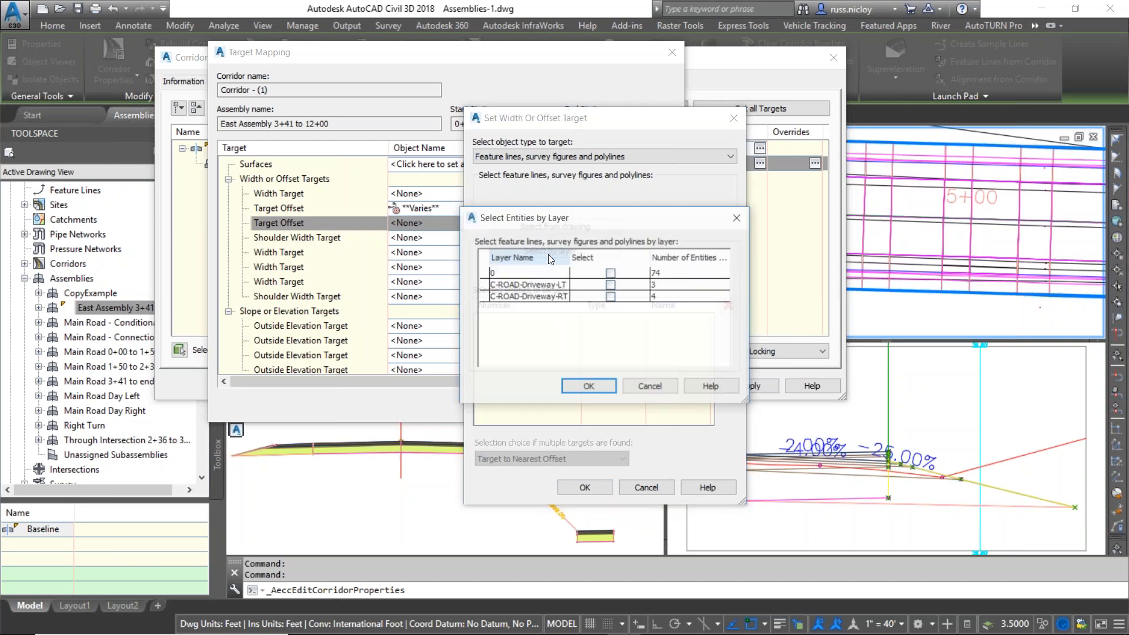
left_click(611, 297)
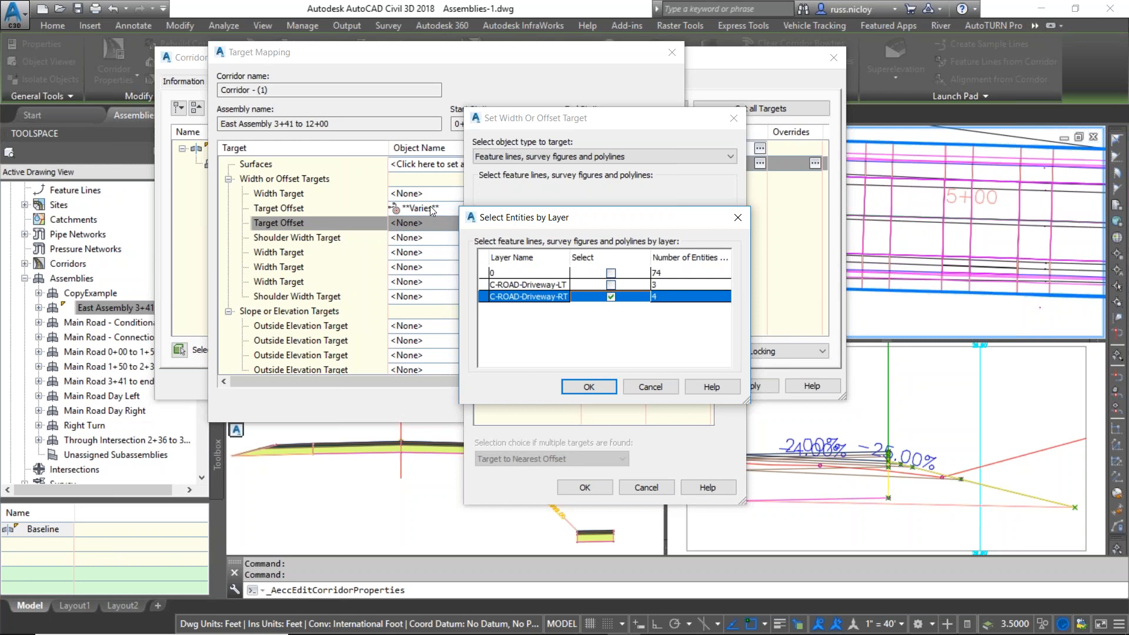
left_click(589, 386)
left_click(584, 488)
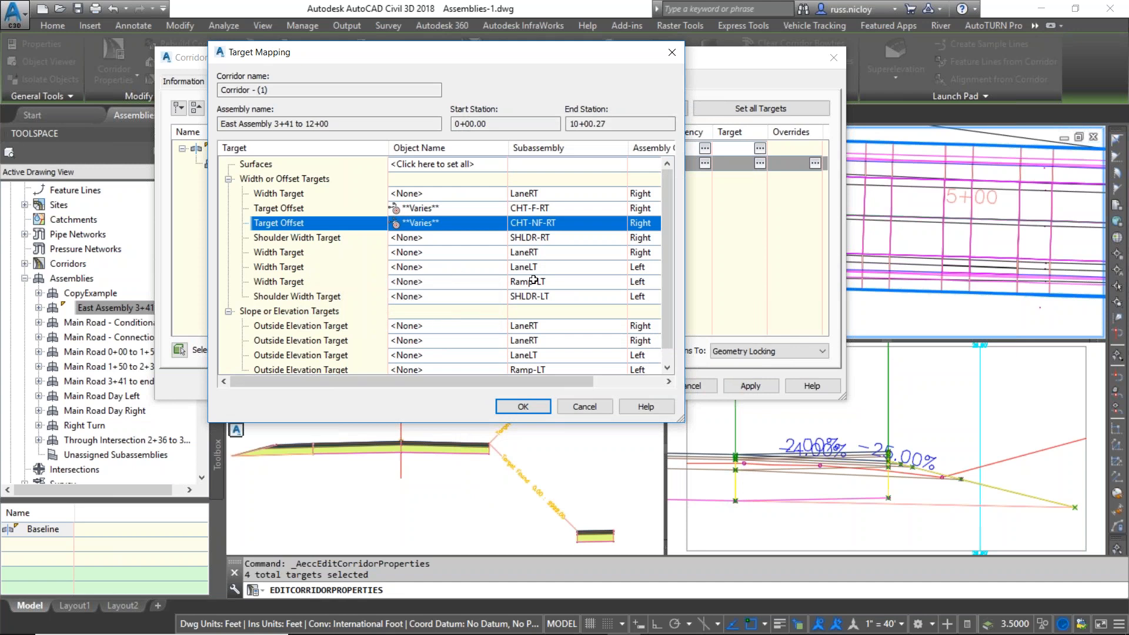
left_click(452, 270)
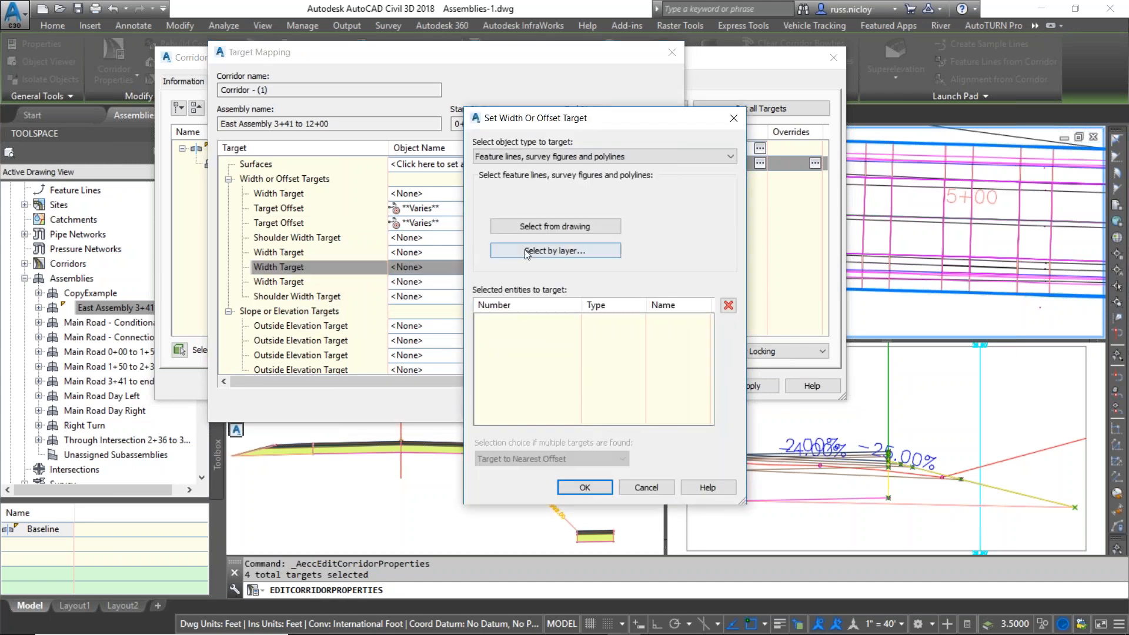
left_click(515, 158)
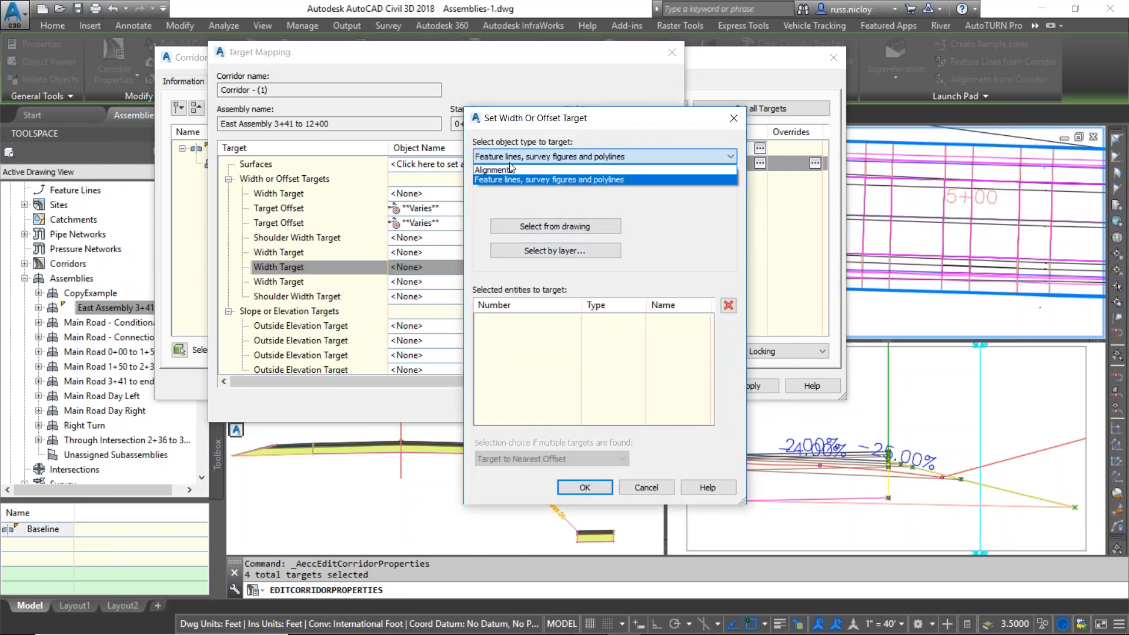
left_click(510, 170)
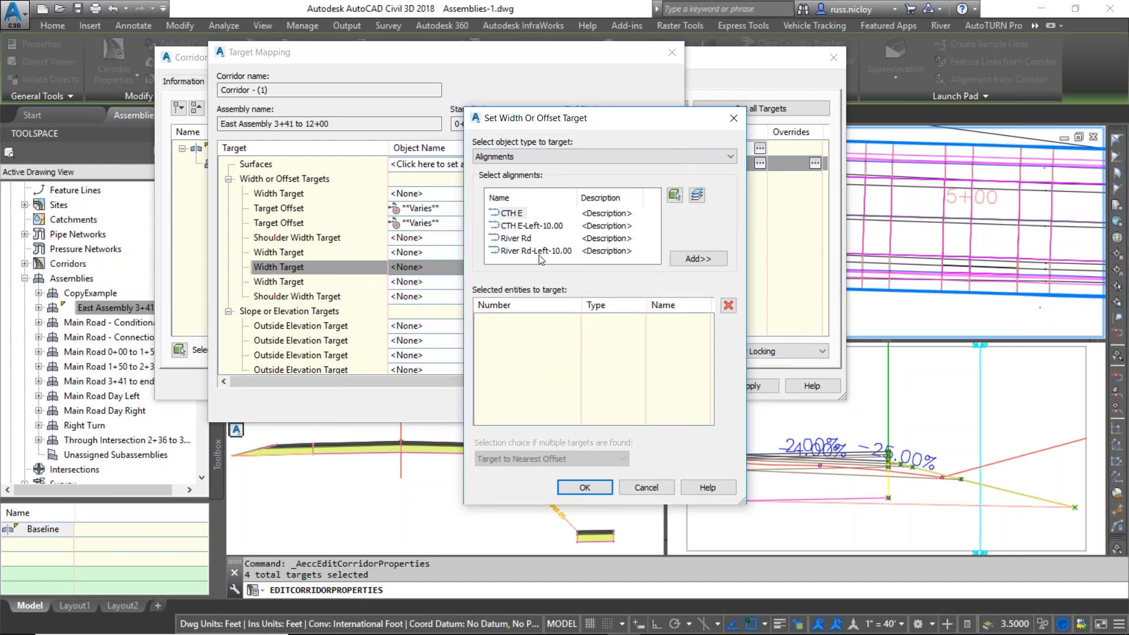
left_click(677, 198)
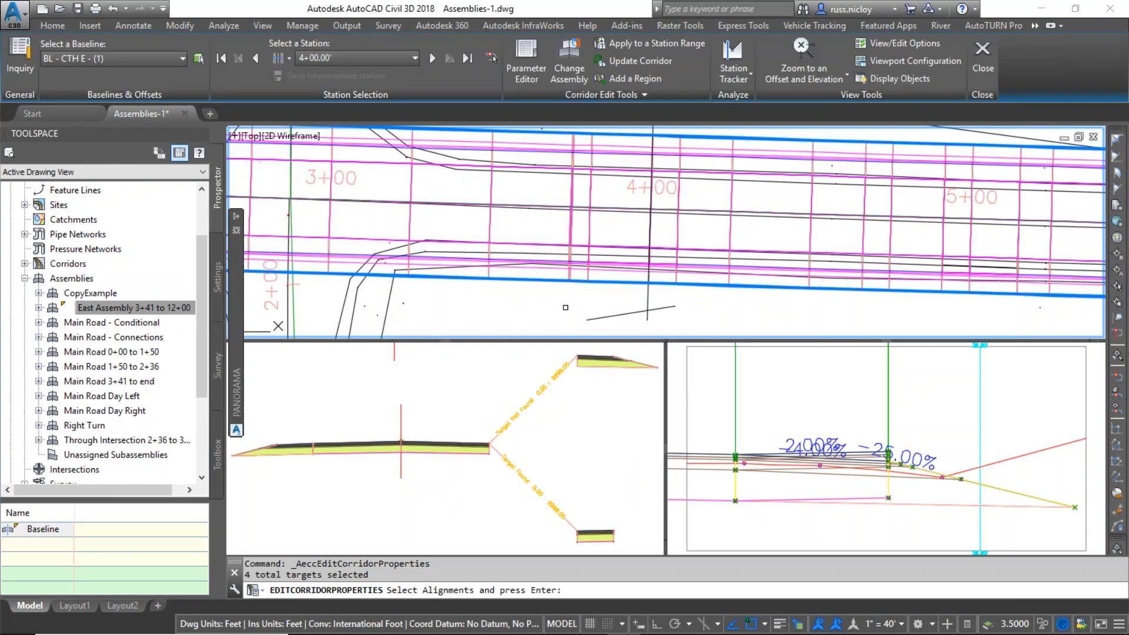
key("Escape")
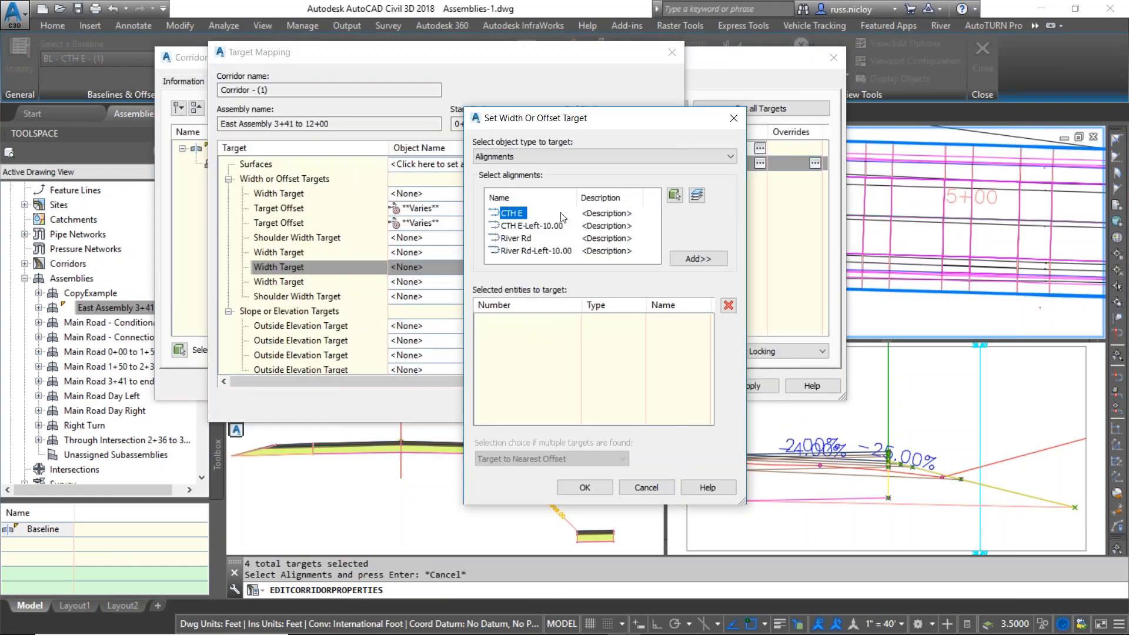
left_click(555, 160)
left_click(529, 178)
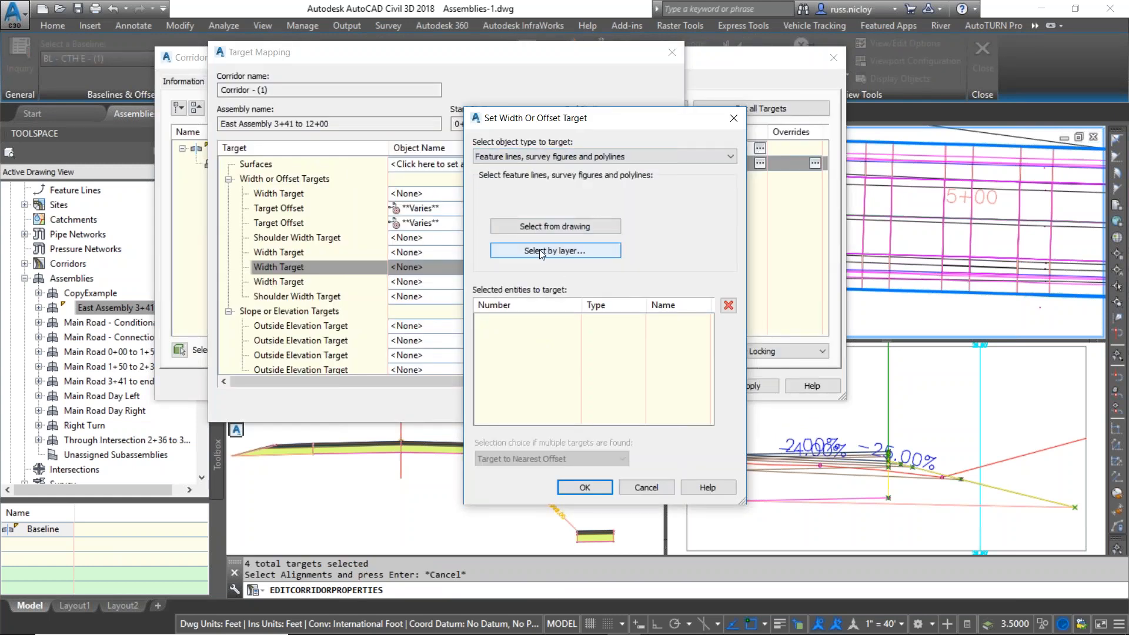
Step: Assign the polylines on layer C-ROAD-Driveway-RT as the LaneLT subassembly's width target
left_click(540, 251)
left_click(611, 297)
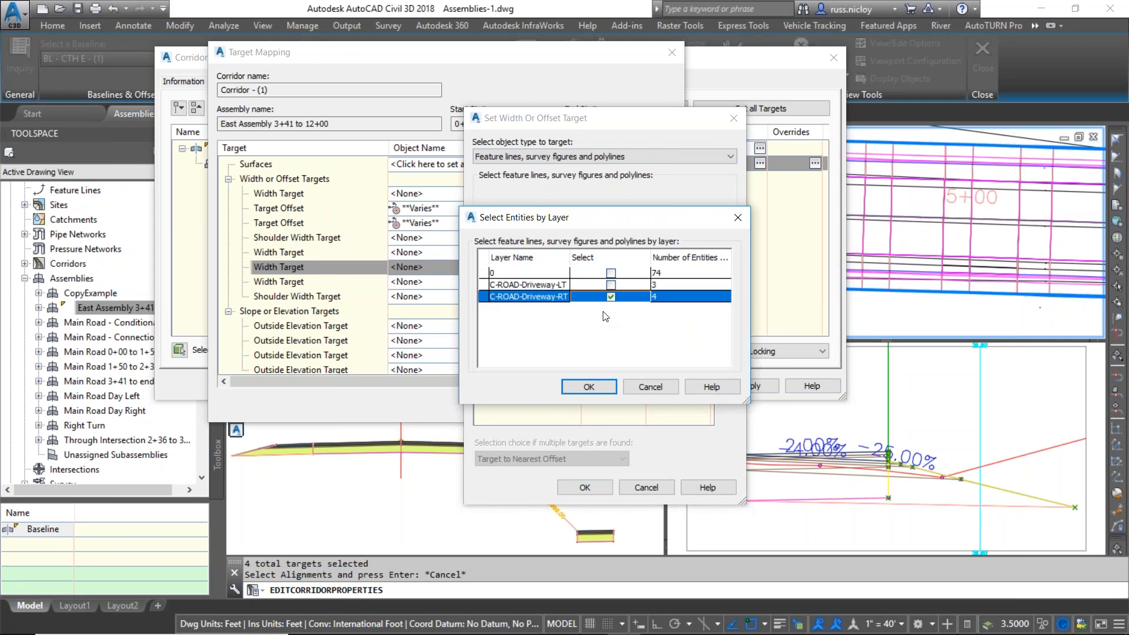
left_click(589, 386)
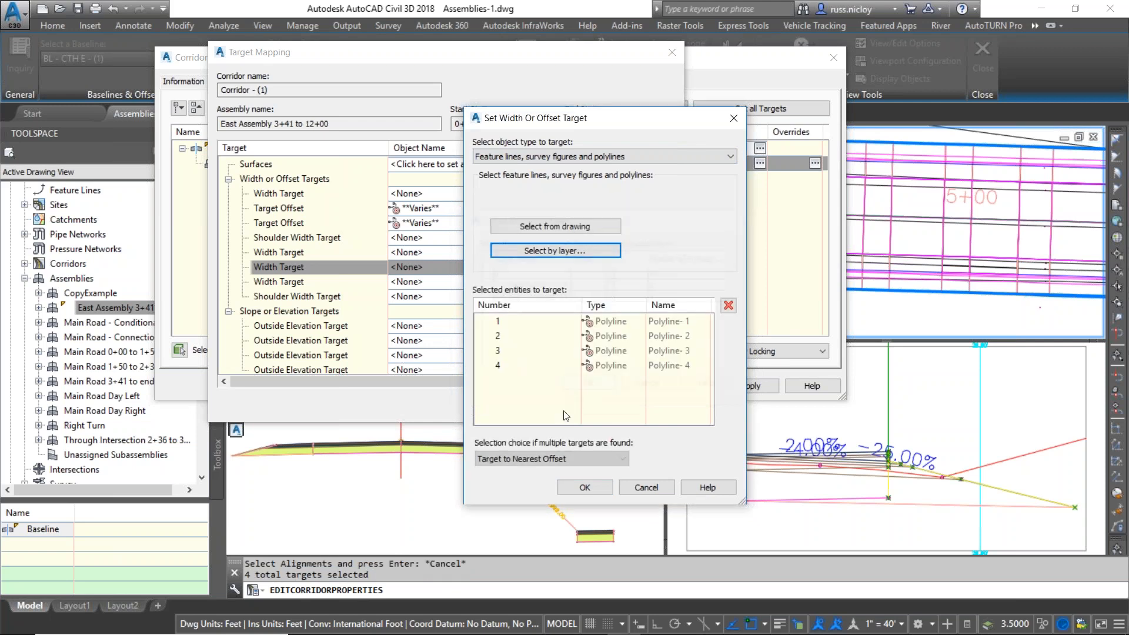
left_click(584, 488)
Step: Accept the target mapping and corridor properties, and rebuild the corridor
left_click(533, 409)
left_click(613, 384)
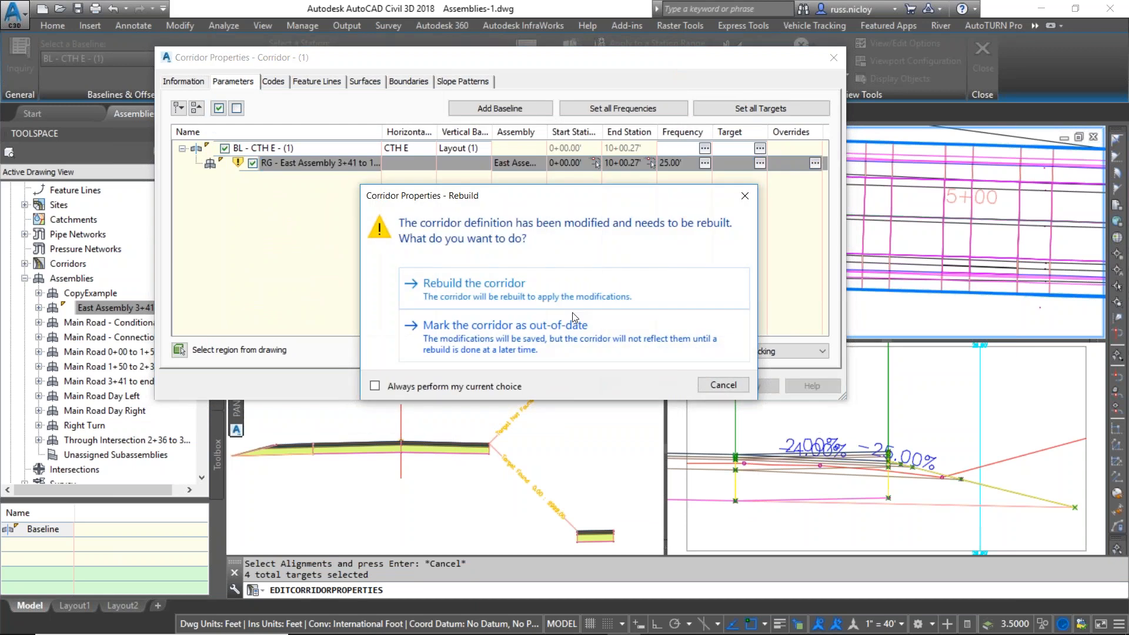
left_click(490, 294)
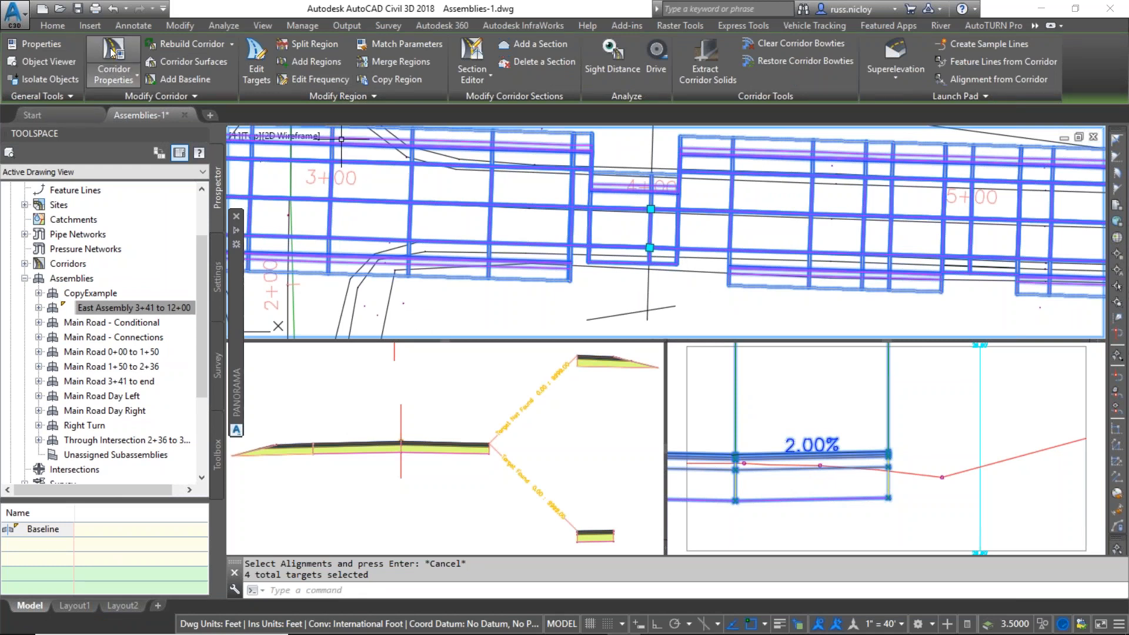
Step: Edit the targets of the East Assembly region and remove all four polylines from the LaneLT width target
left_click(257, 69)
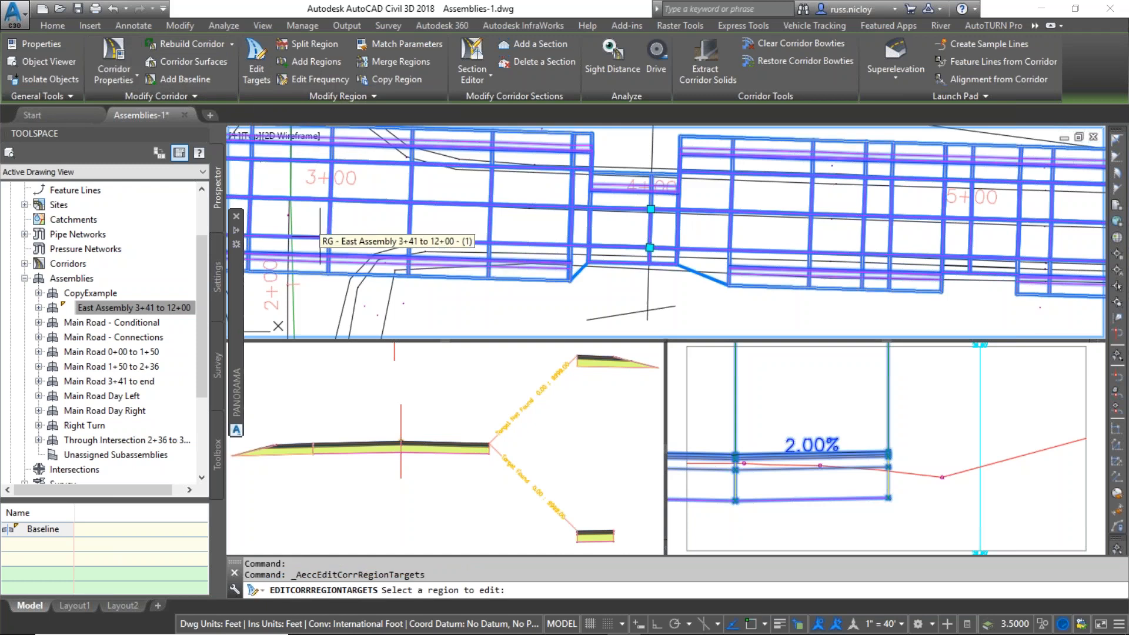
left_click(616, 228)
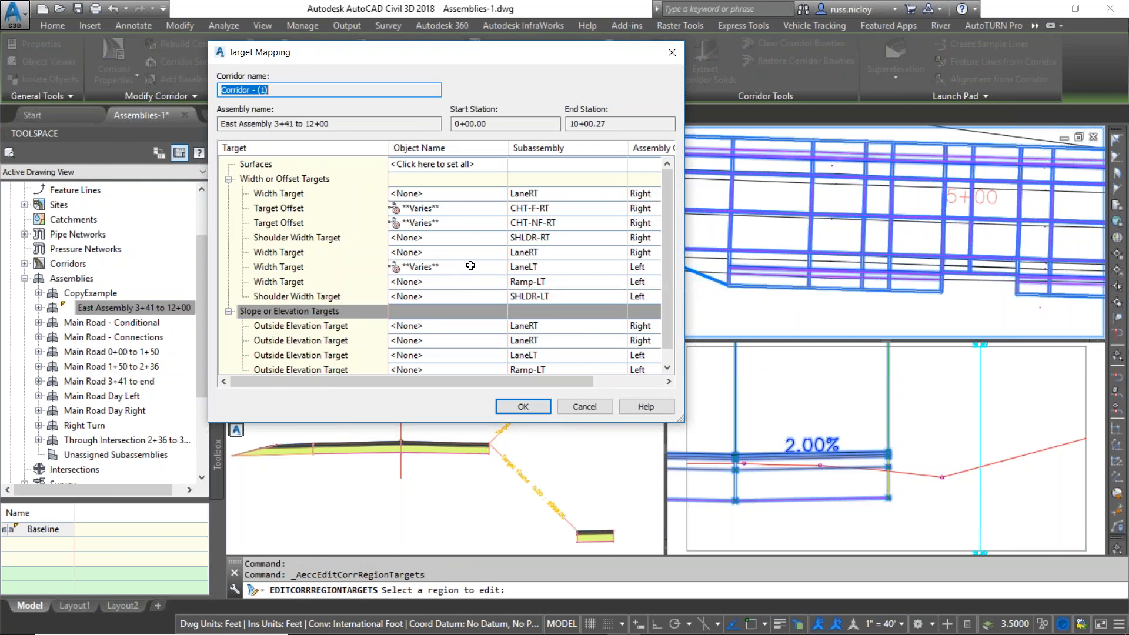
left_click(450, 267)
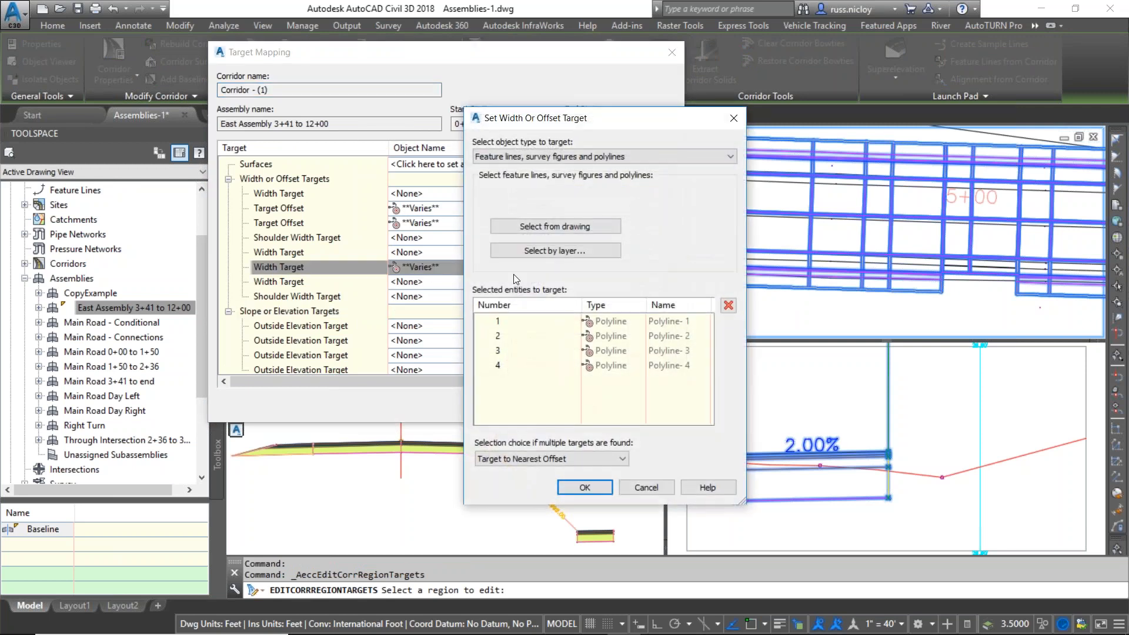
left_click(599, 324)
left_click(618, 368, "shift")
left_click(728, 305)
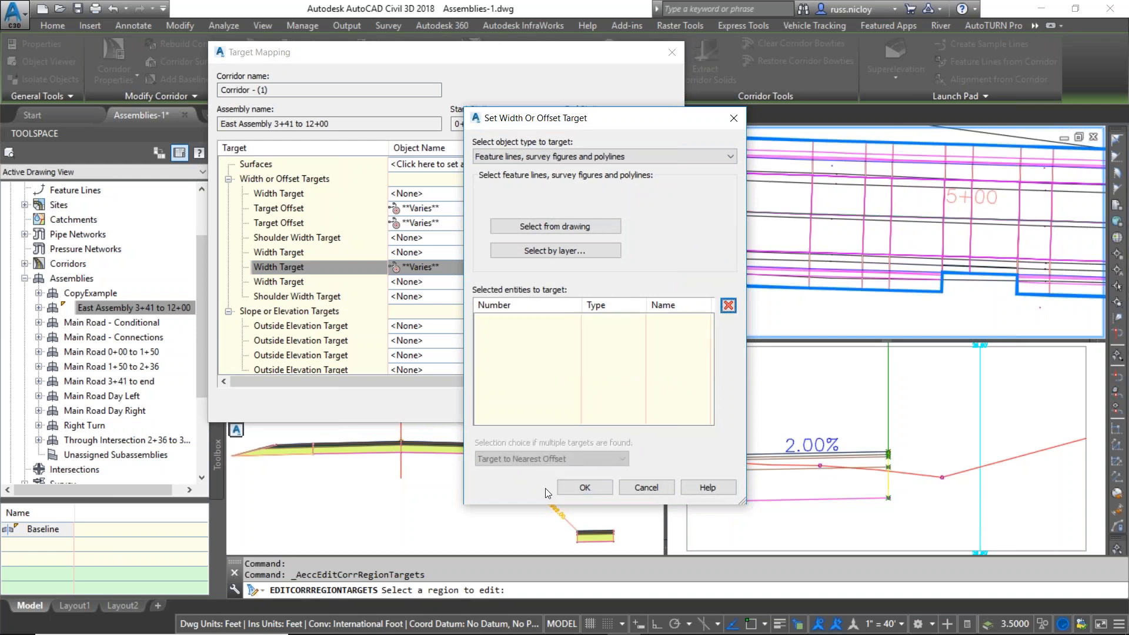
left_click(584, 488)
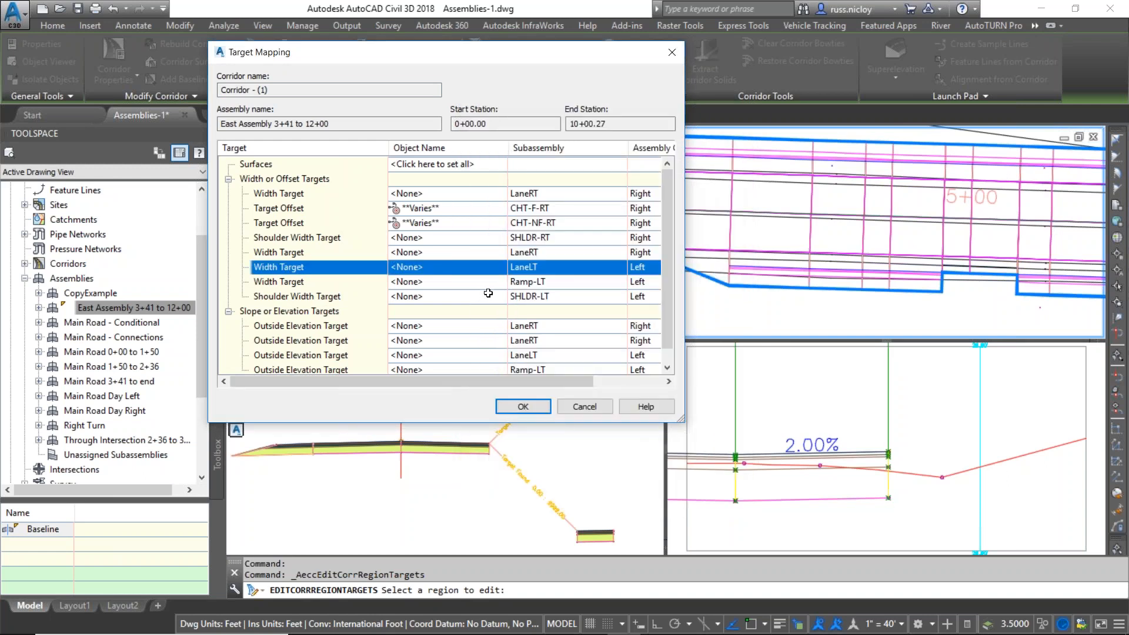
Step: Map the second LaneRT width target, below SHLDR-RT, to the polylines on layer C-ROAD-Driveway-RT and apply the target mapping
left_click(476, 254)
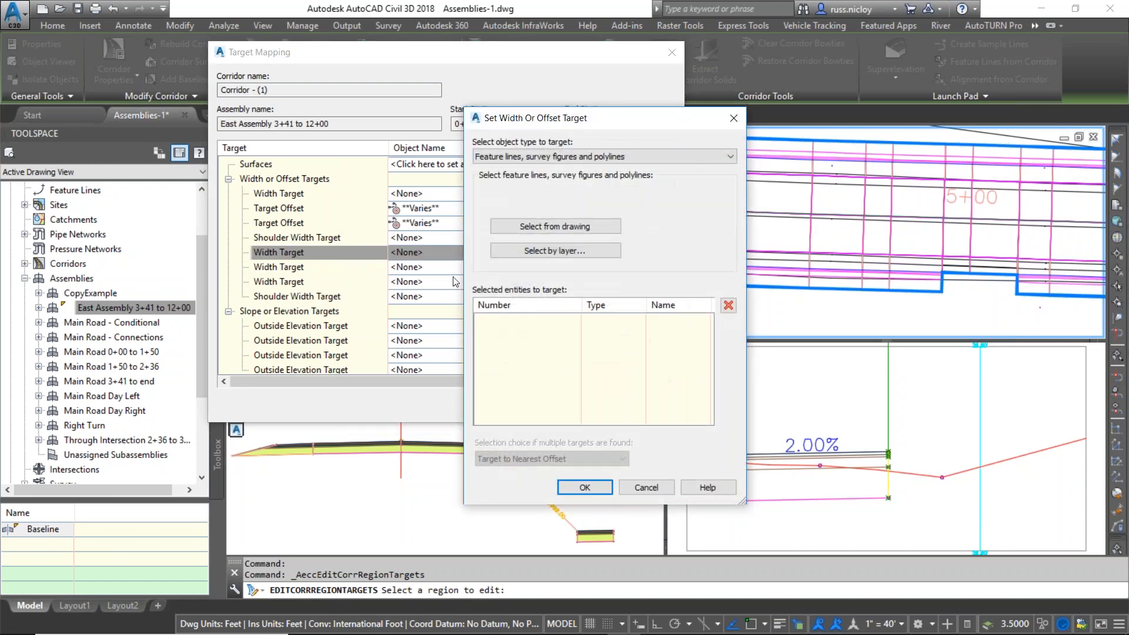
left_click(549, 252)
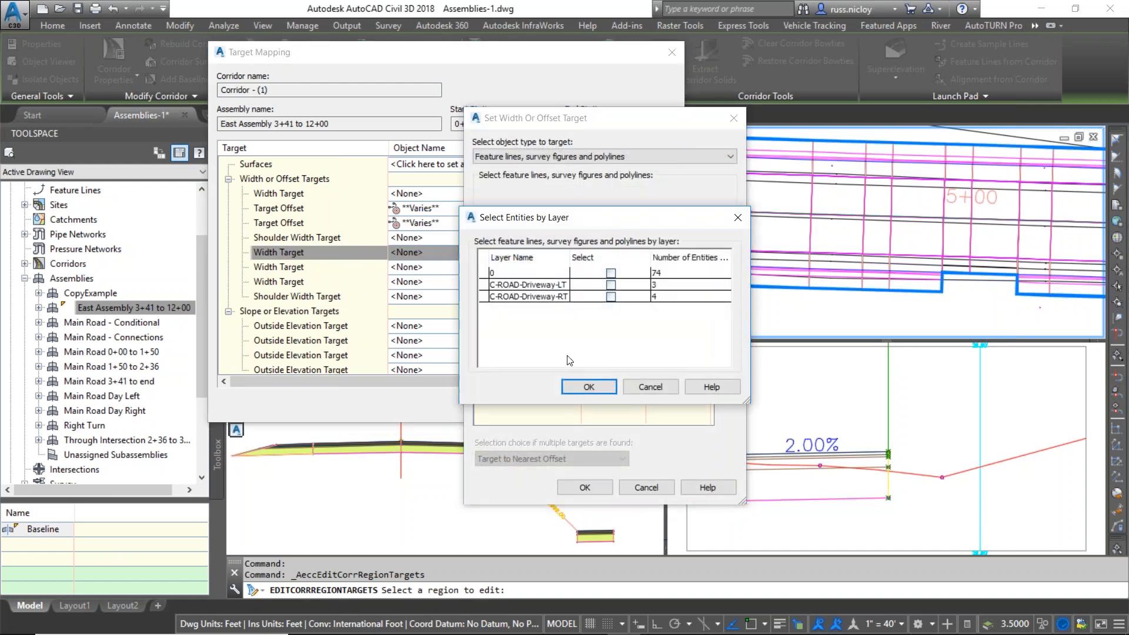
left_click(610, 297)
left_click(580, 388)
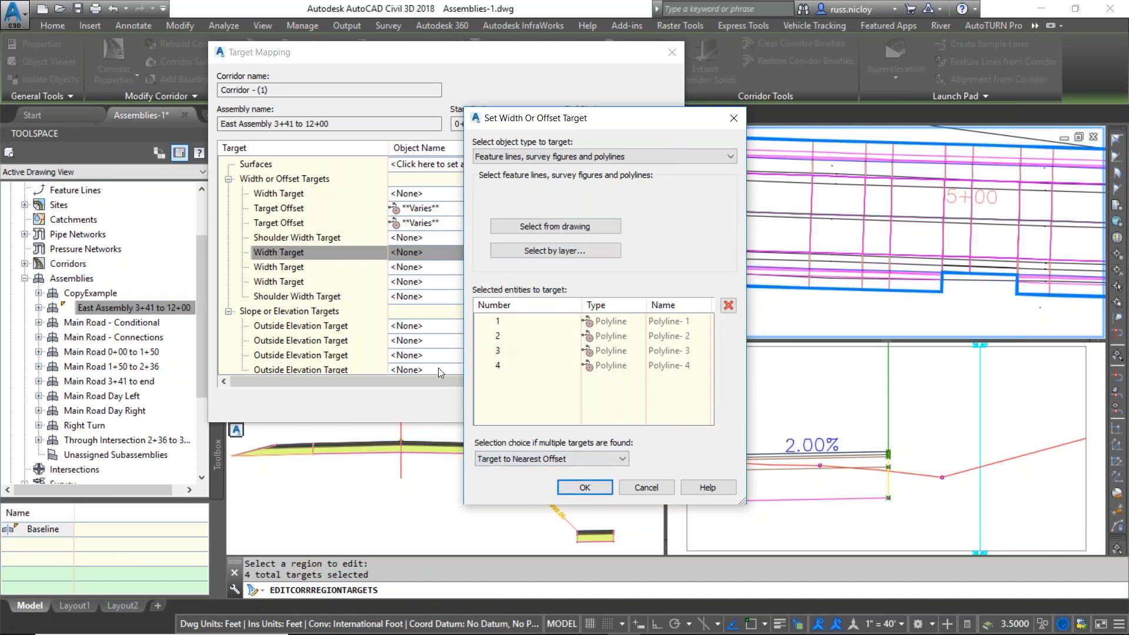
left_click(575, 488)
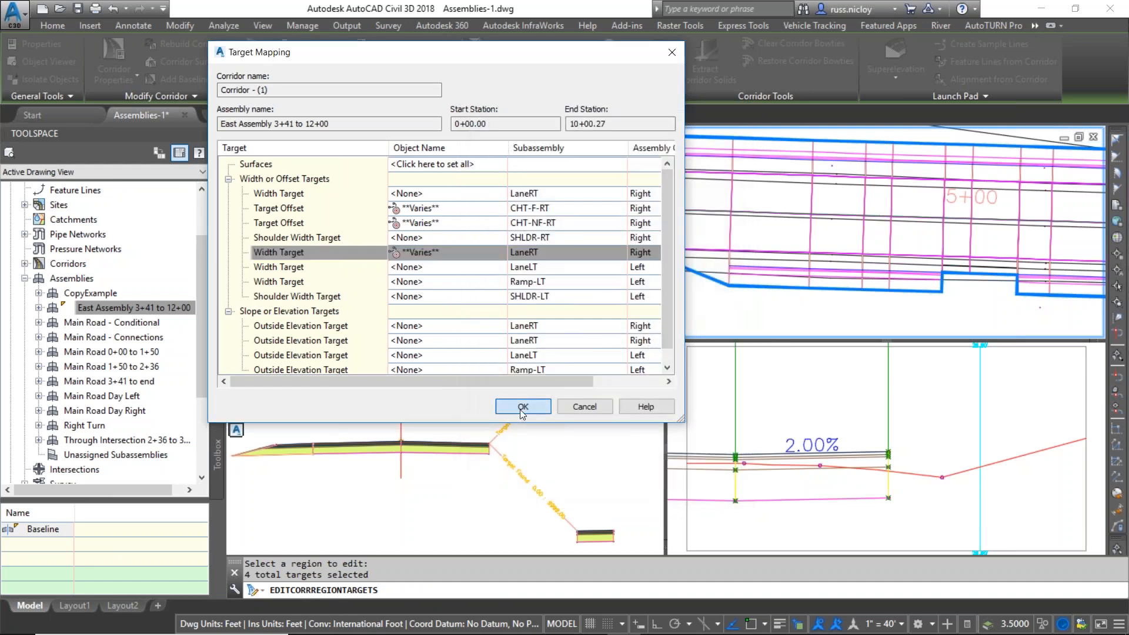
left_click(522, 407)
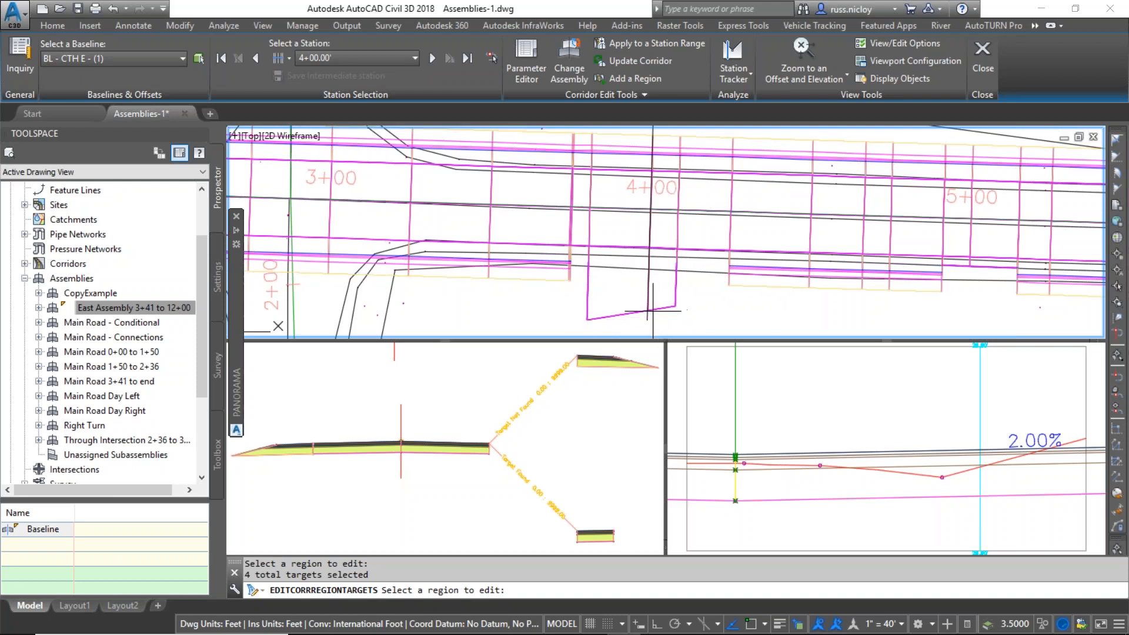
Step: Inspect the right driveway between 4+00 and 5+00 in plan and at 4+00 in section, then end target editing and deselect the corridor
middle_click_drag(880, 294, 718, 287)
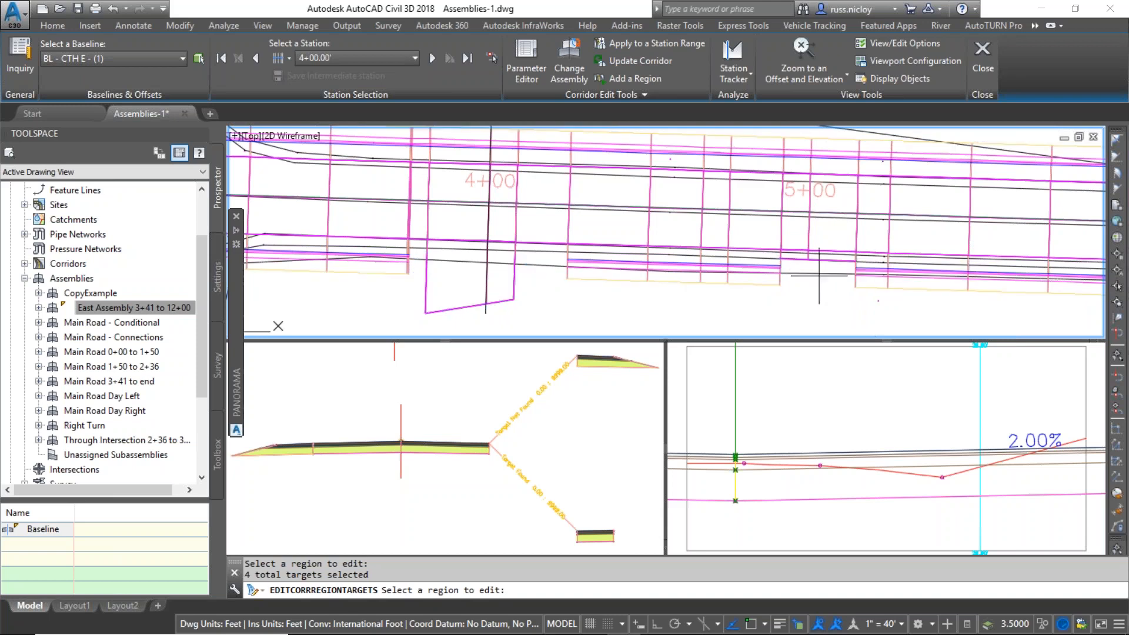
left_click(824, 424)
middle_click_drag(794, 416, 933, 411)
scroll(930, 411, "down", 1)
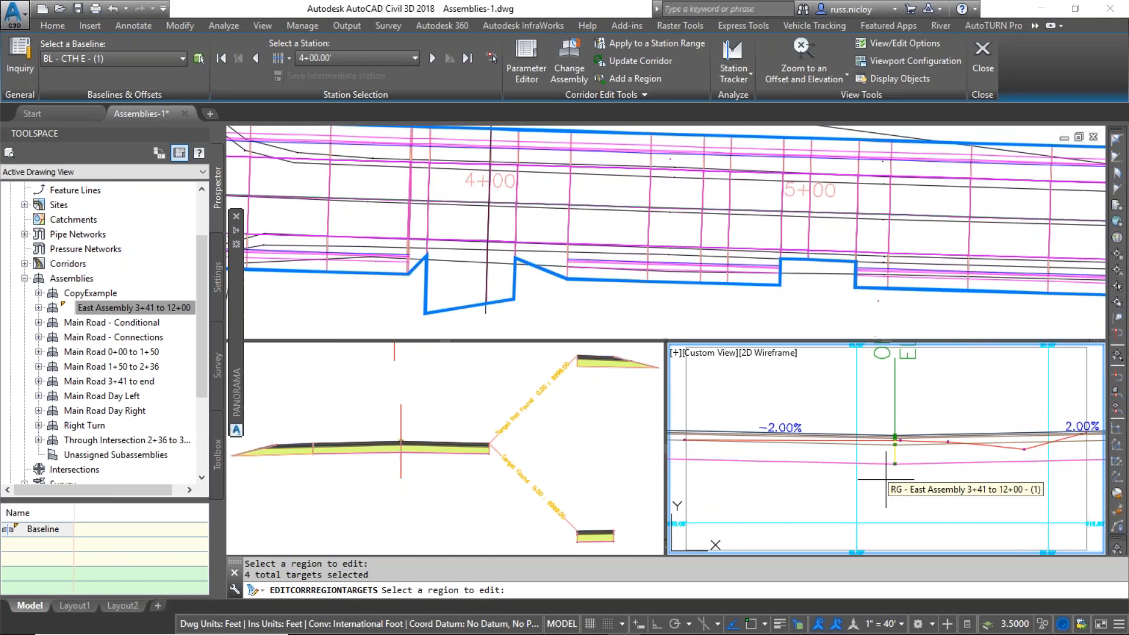
middle_click_drag(1006, 470, 840, 468)
scroll(901, 453, "up", 2)
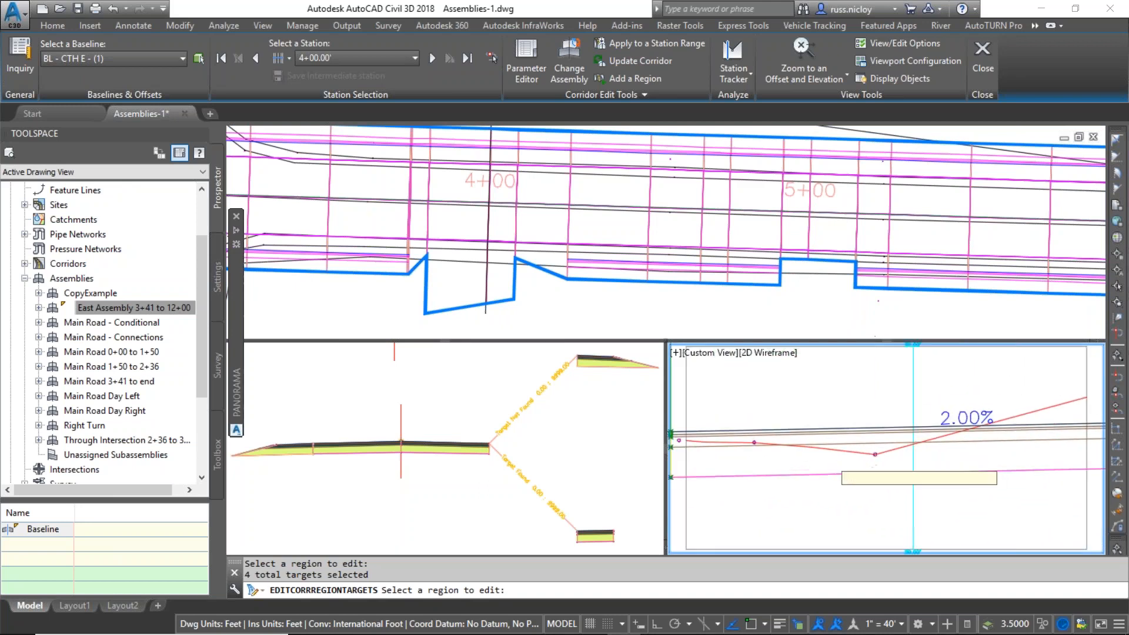
scroll(840, 468, "down", 4)
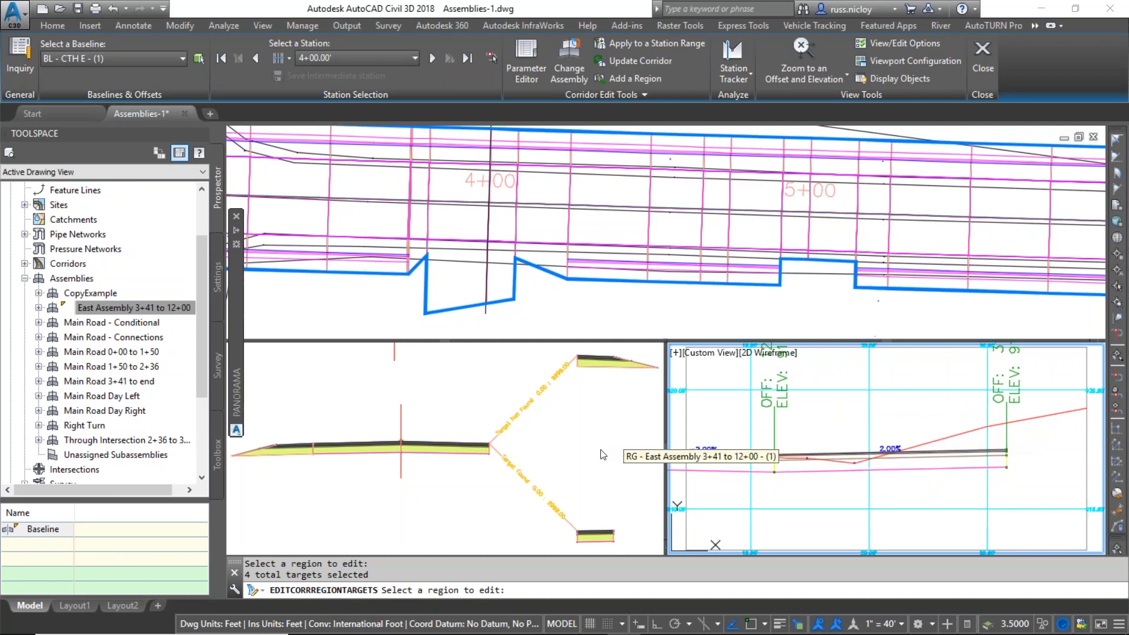
key("Escape")
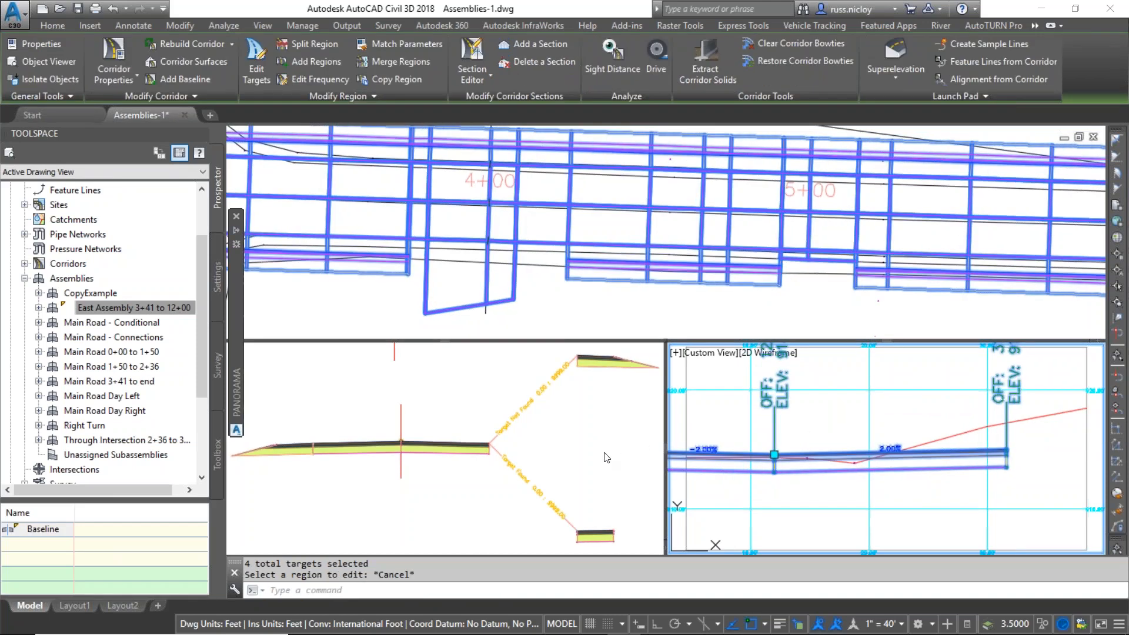
key("Escape")
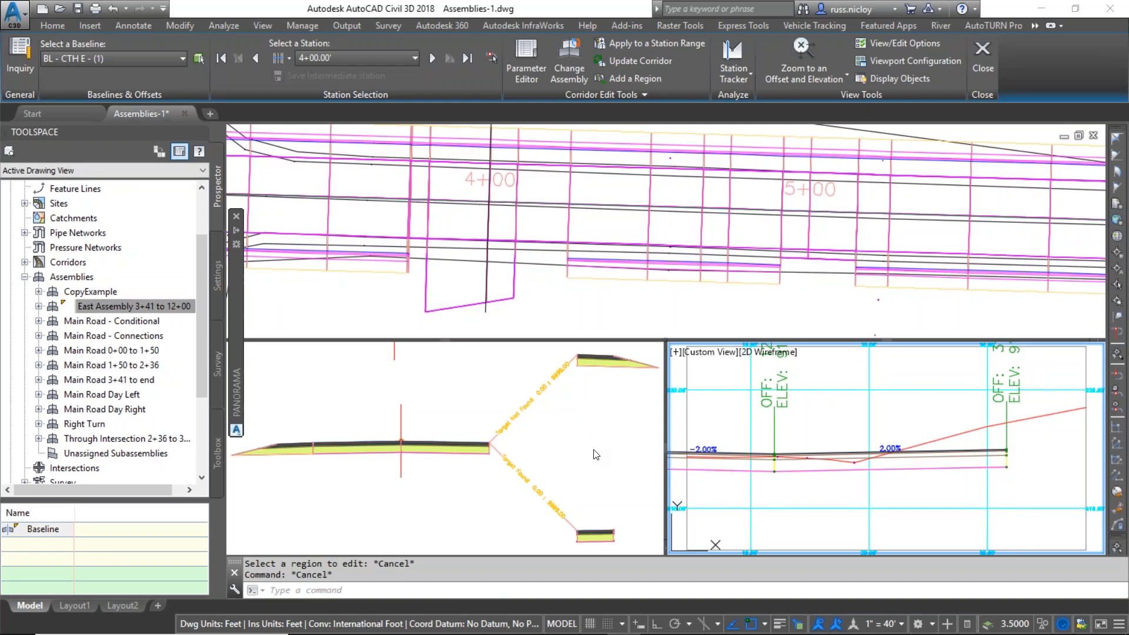
key("alt+Tab")
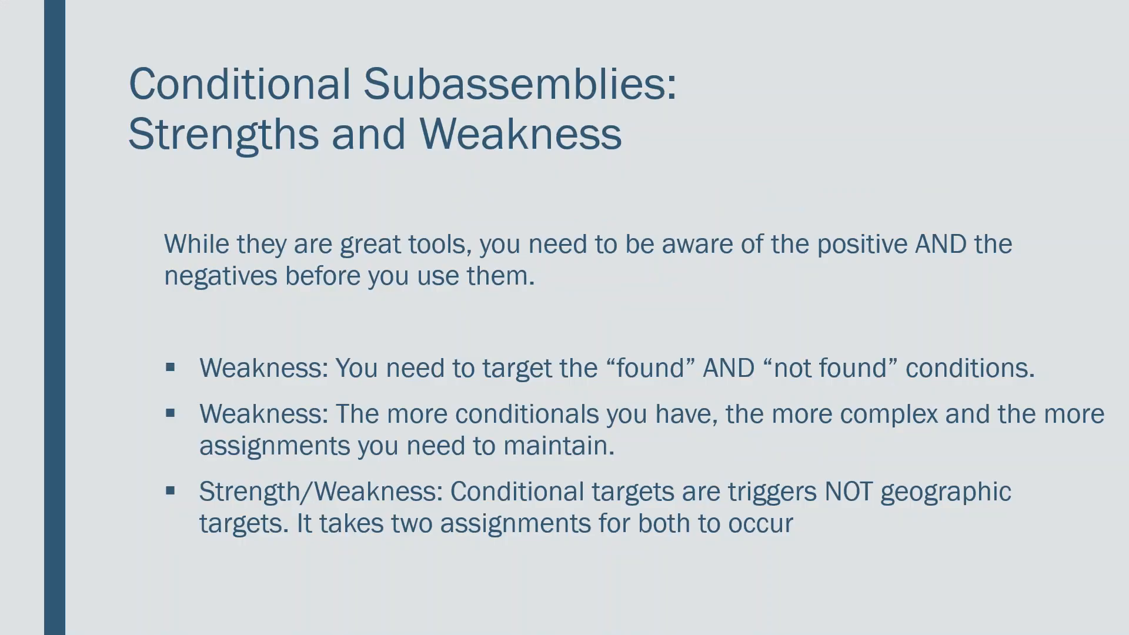
key("Right")
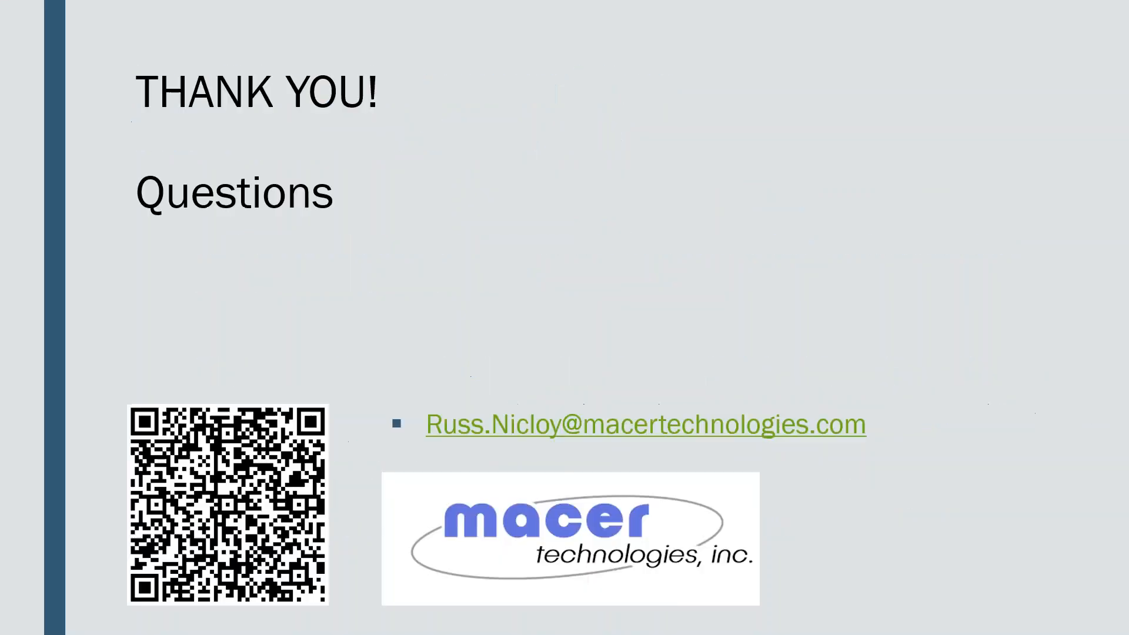